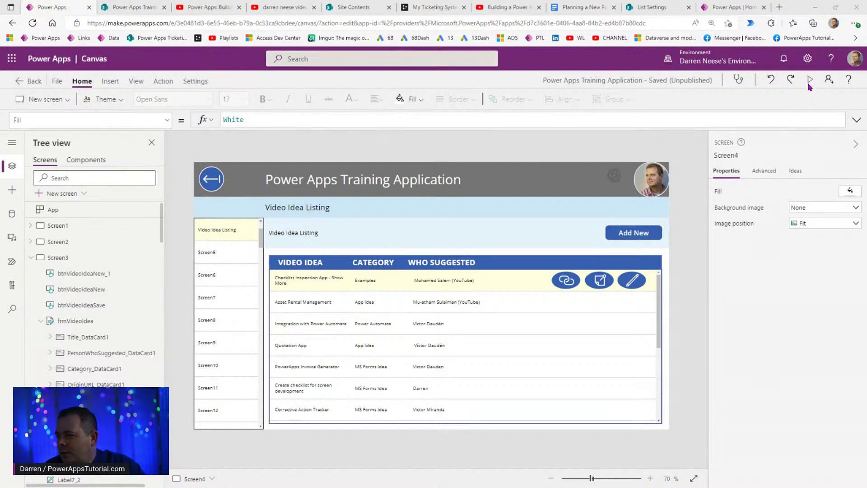
- Preview the app and look through the suggested ideas in the Video Idea Listing
key(F5)
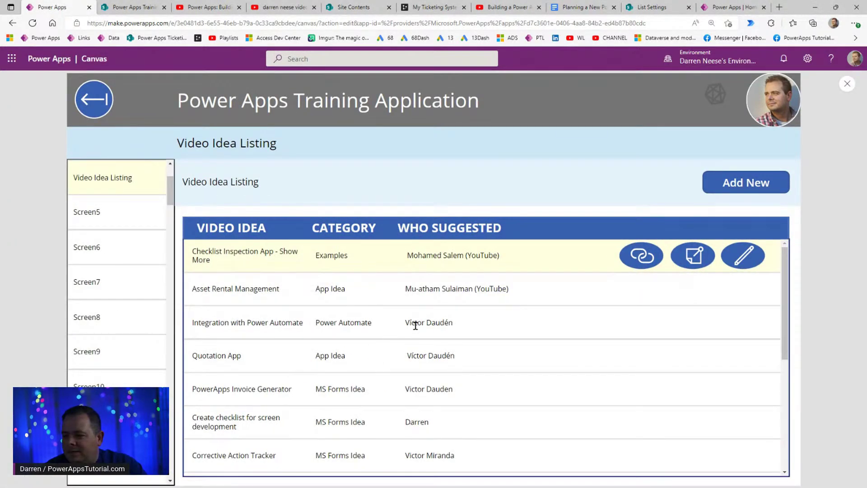
scroll(416, 332, down, 3)
scroll(416, 332, down, 3)
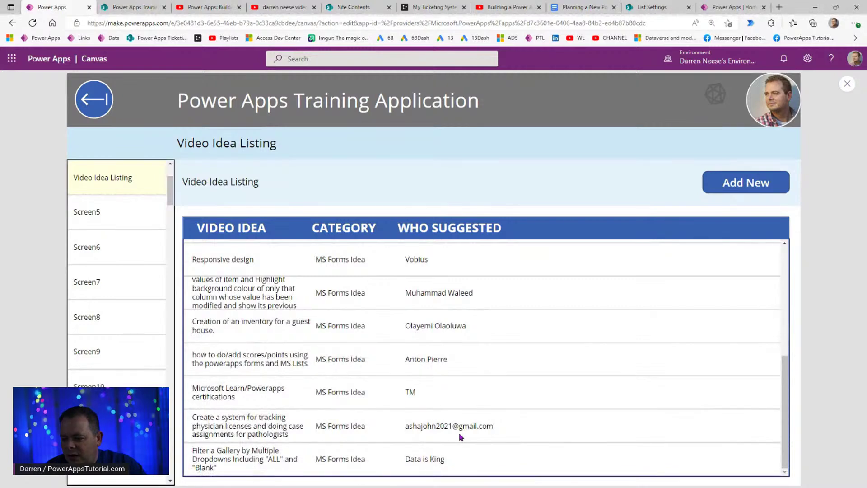
scroll(460, 436, up, 1)
scroll(461, 437, up, 4)
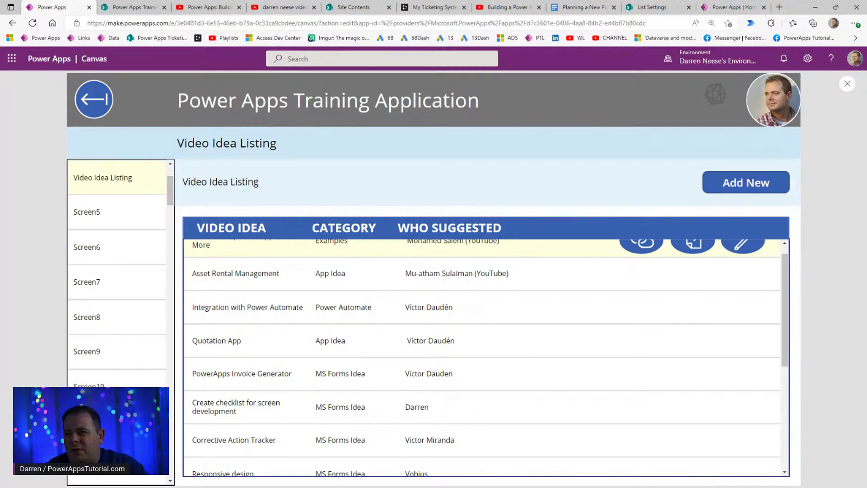
- Switch to YouTube and view the search results for "Power Apps: Building a Massive Application"
click(220, 8)
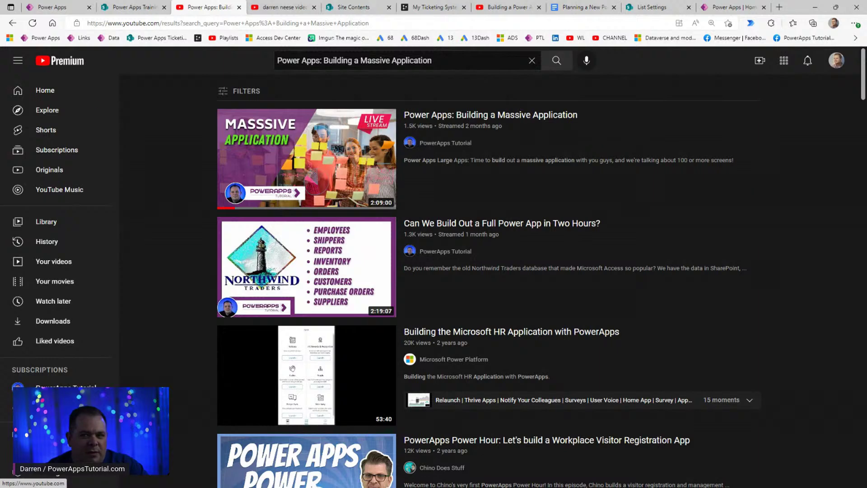
click(325, 60)
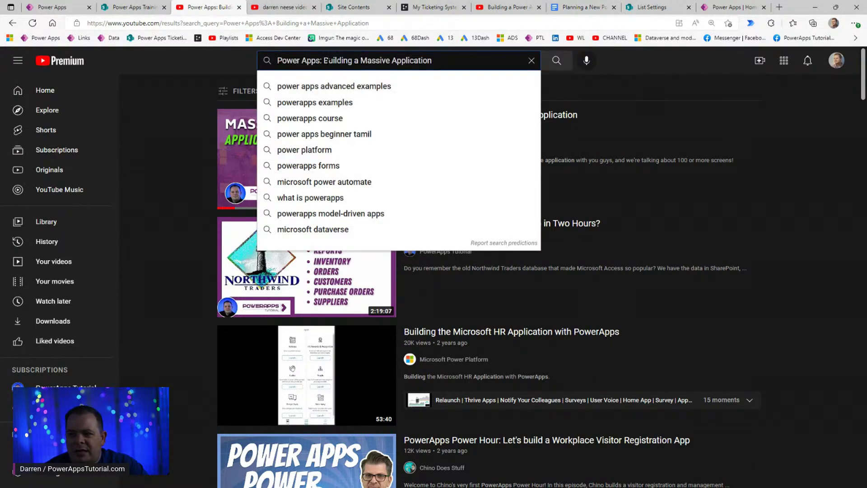
drag(320, 60, 277, 60)
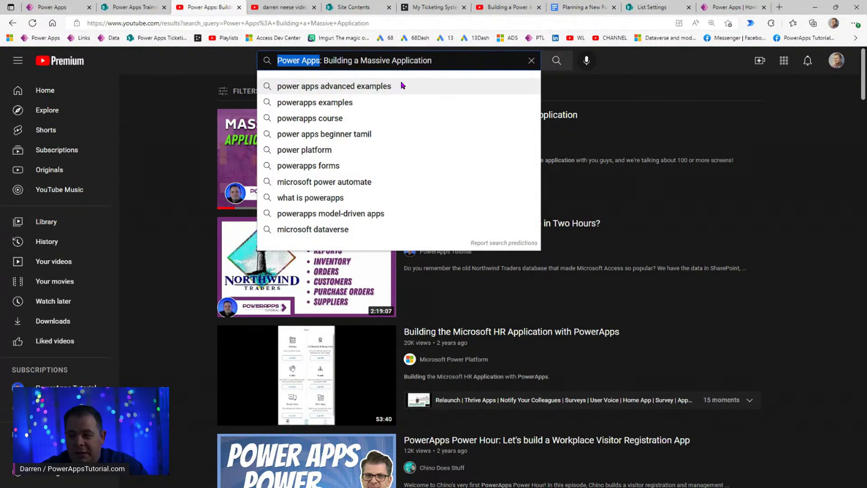
click(203, 172)
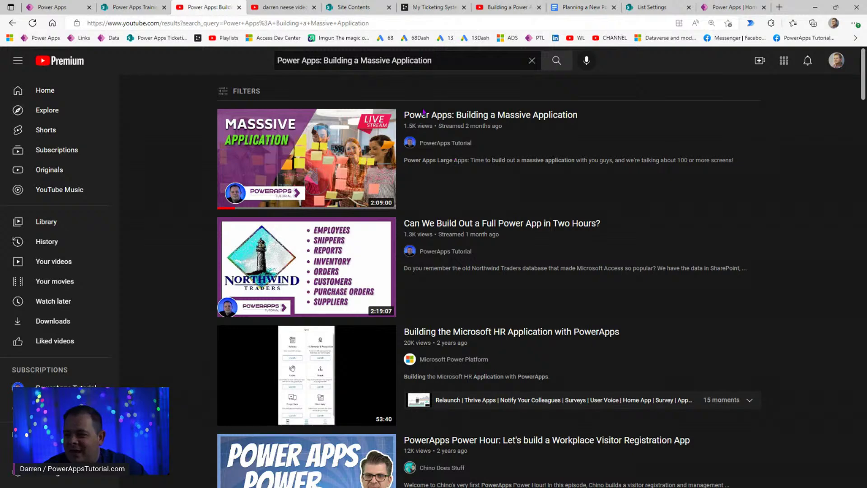
- Return to the Power Apps preview and view the beginning of the app's screen menu
click(54, 10)
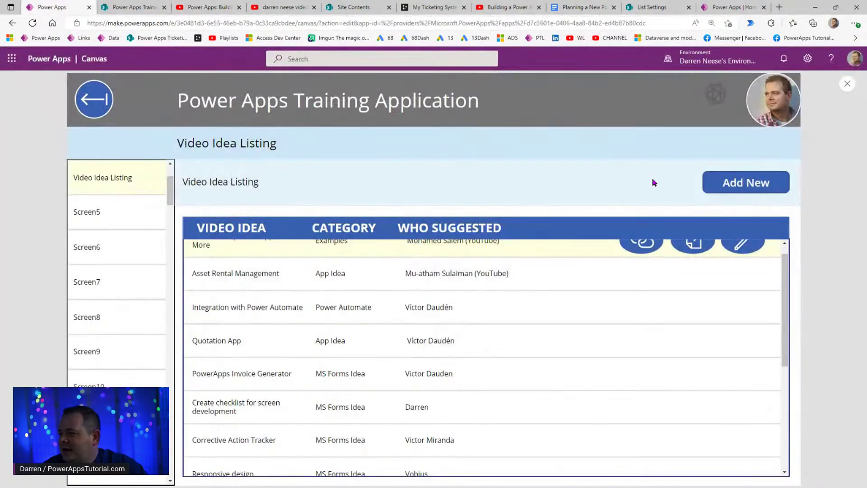
mouse_move(173, 178)
mouse_down()
mouse_move(173, 168)
mouse_move(179, 461)
mouse_move(179, 172)
mouse_up()
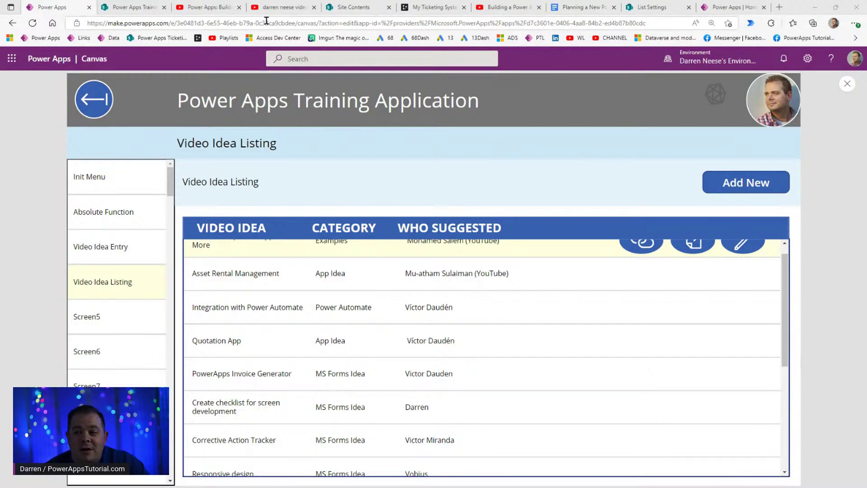
- Switch to the YouTube results of the video ideas search and look at the "Power Apps: Future Ideas Tracker" entry
click(273, 8)
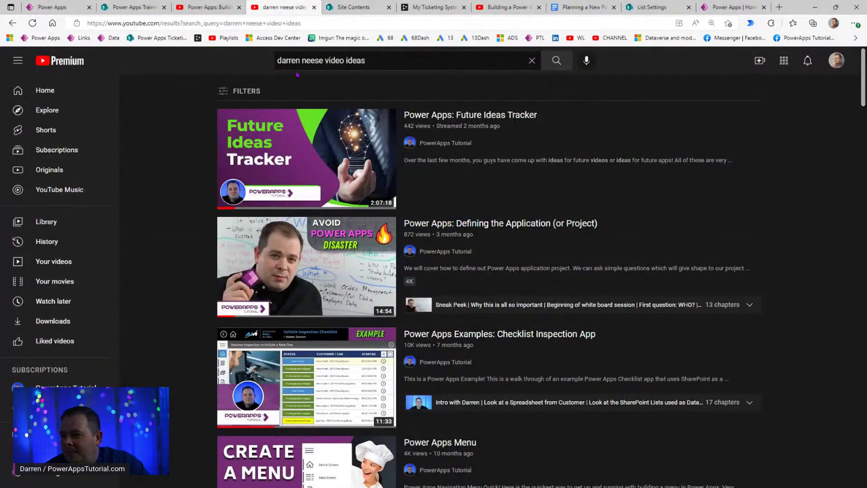
double_click(355, 60)
click(319, 60)
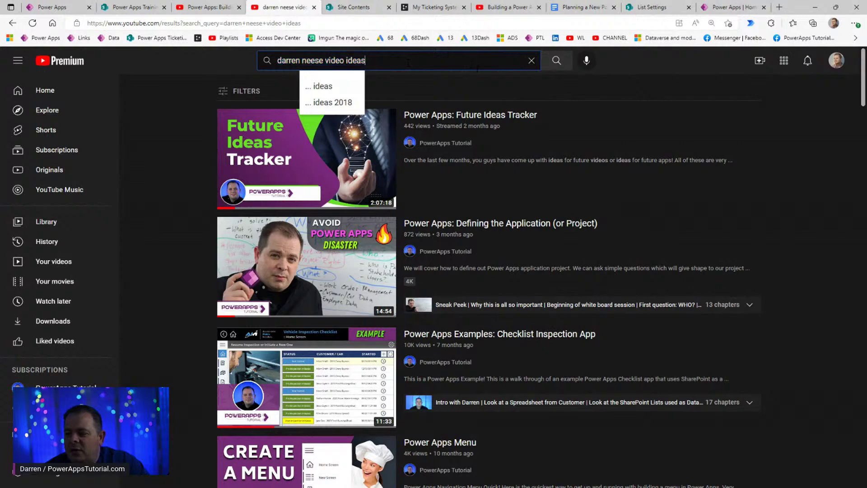
mouse_move(545, 138)
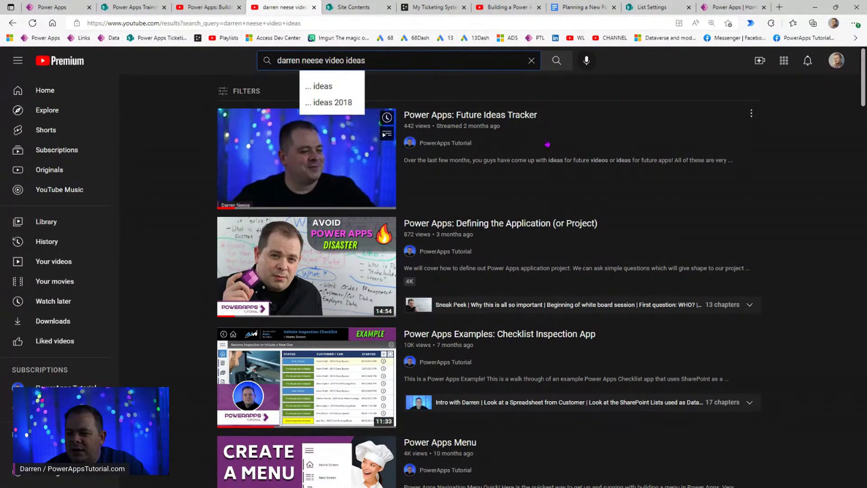
- Return to the Power Apps preview and open the "Checklist Inspection App - Show More" idea in the entry form
click(65, 11)
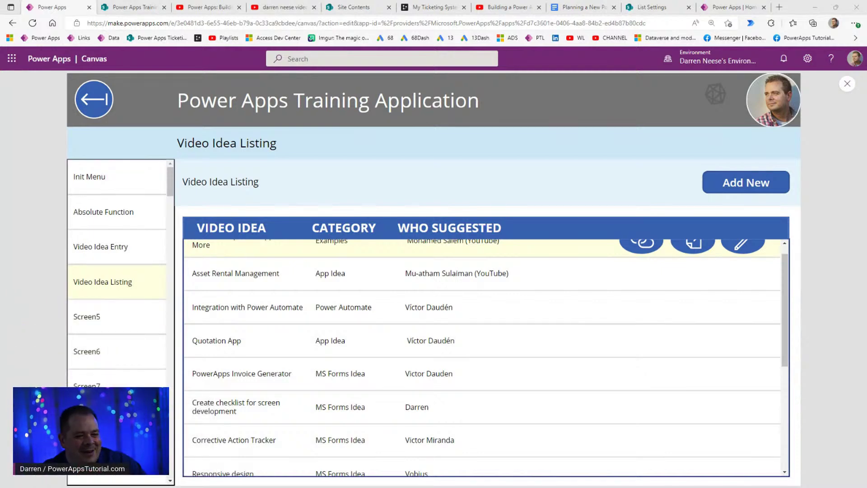
click(412, 328)
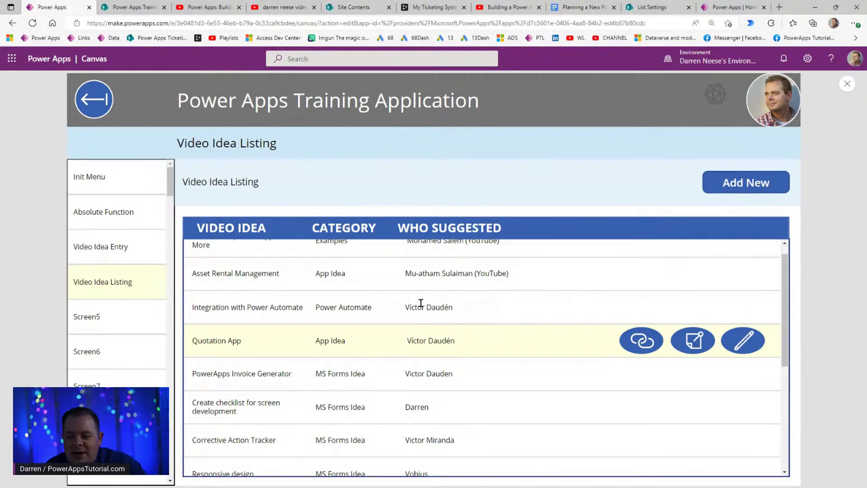
scroll(467, 266, up, 1)
click(487, 267)
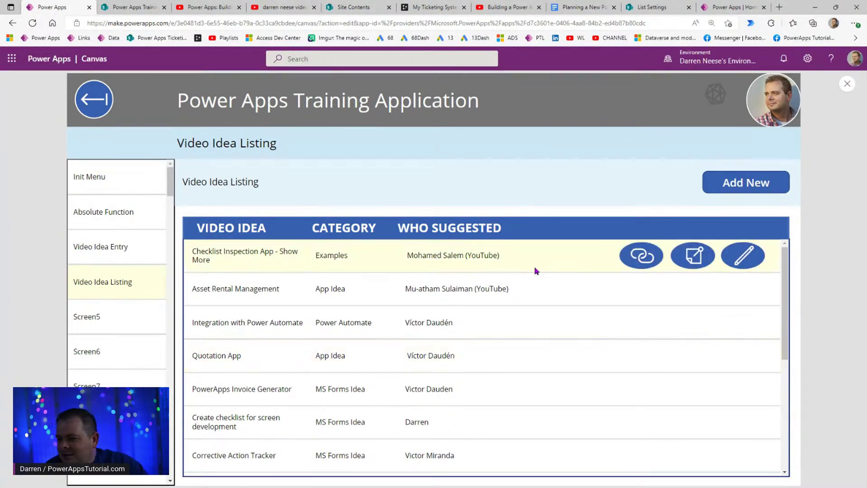
click(743, 255)
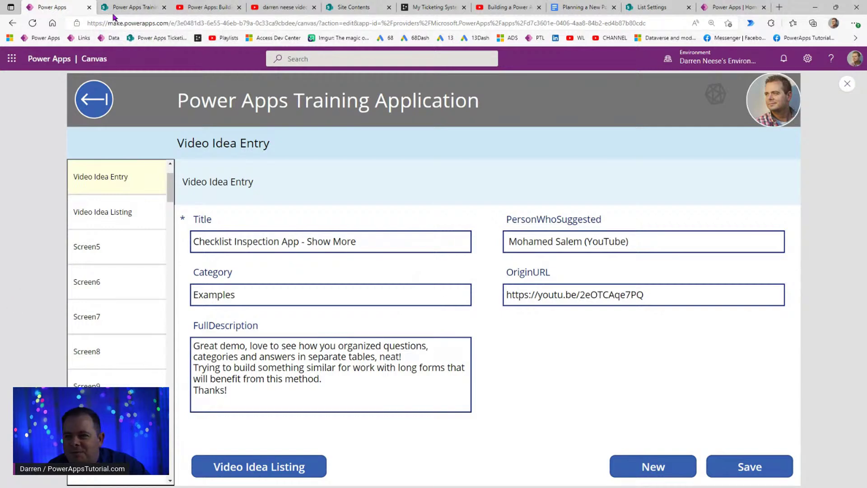
- Switch to the tblVideoIdeas list in SharePoint and add a Number column named SortOrder
click(129, 8)
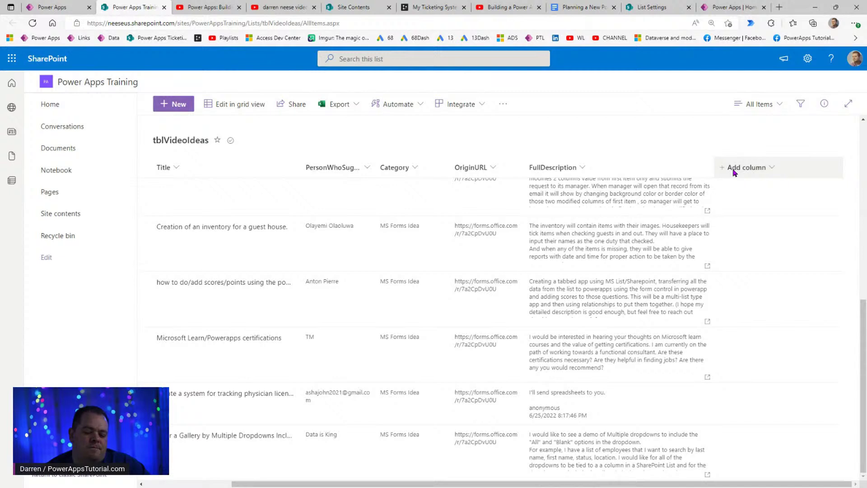
click(734, 168)
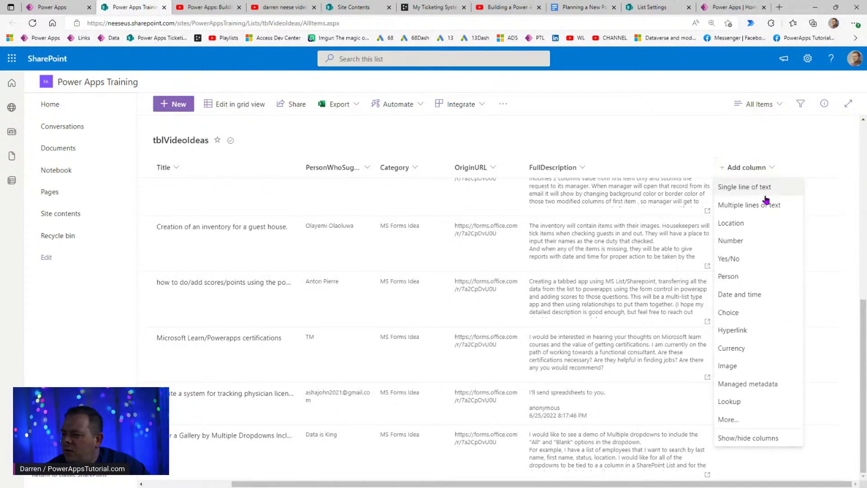
click(759, 243)
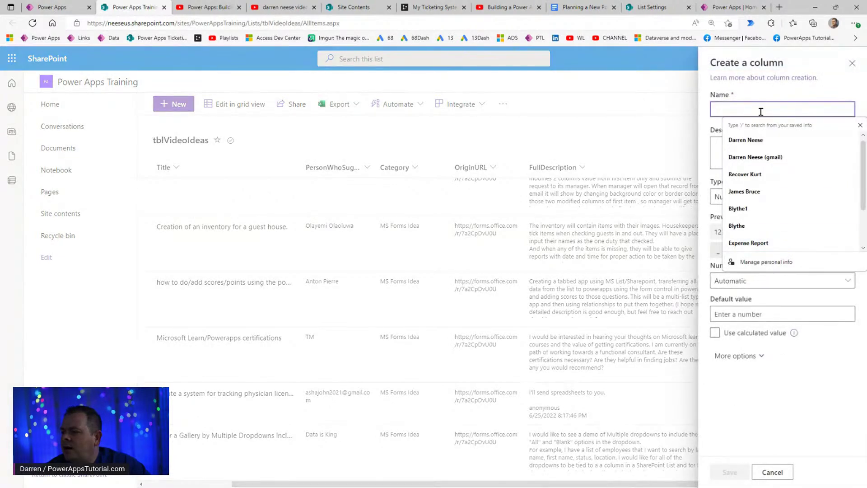
text(Sort)
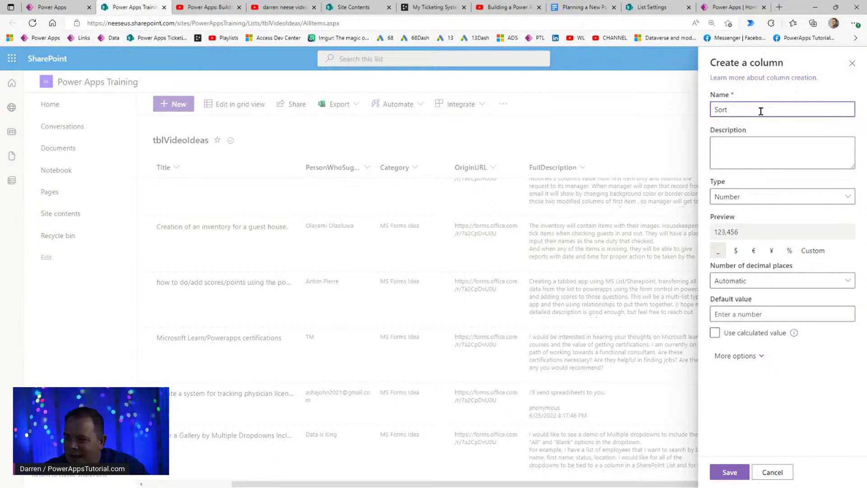
text(Order)
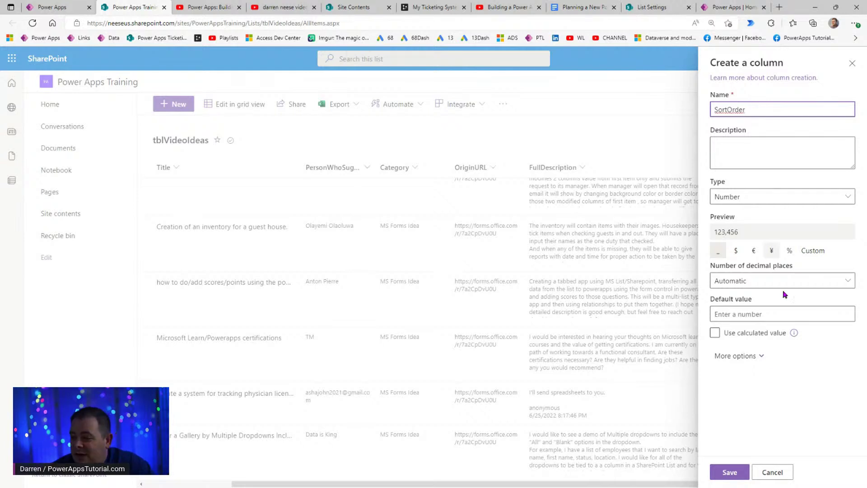
click(732, 472)
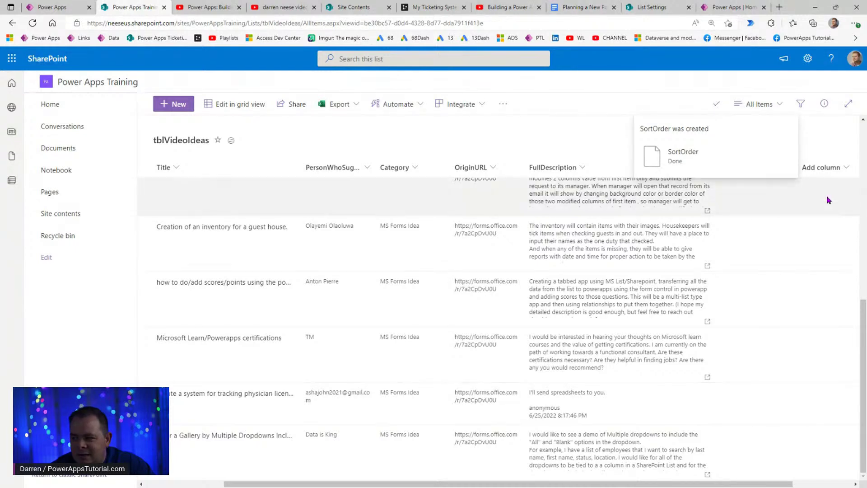
- Start another Number column in the tblVideoIdeas list and name it EaseOfEffort
click(829, 169)
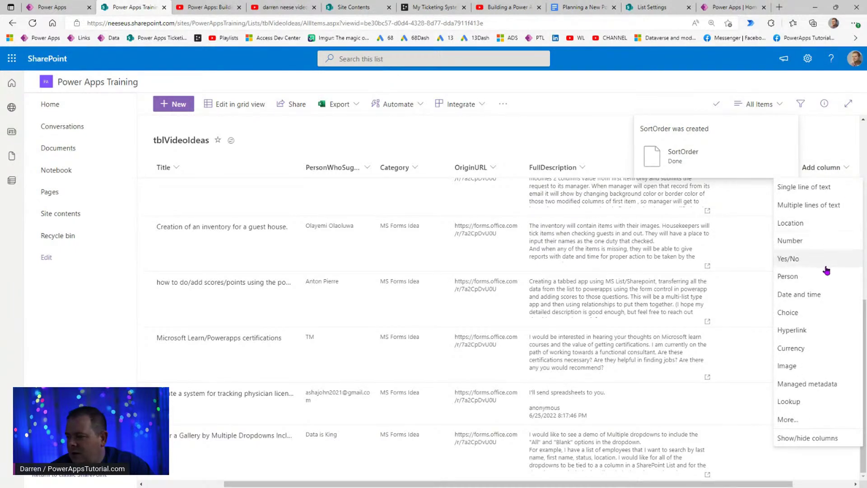
click(825, 238)
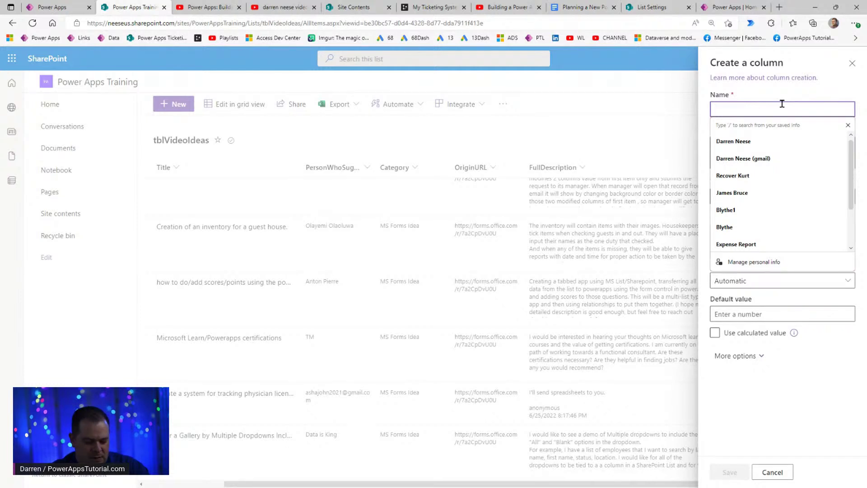
text(Effort)
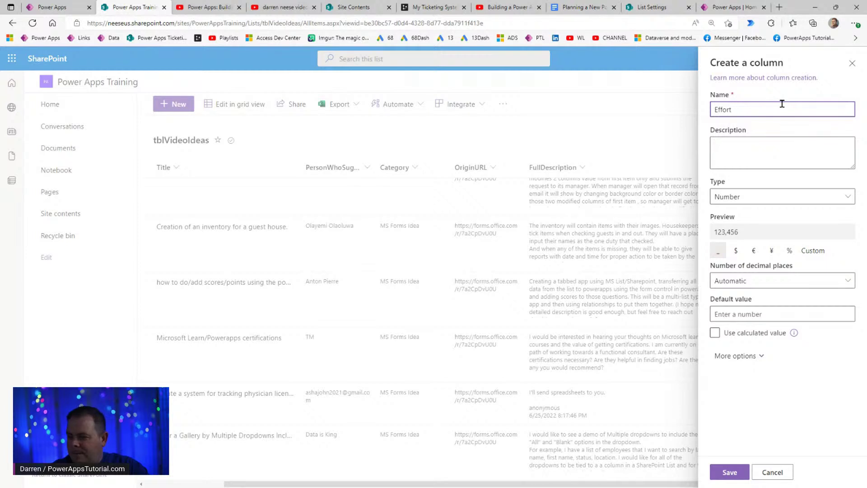
key(Home)
text(Easeof)
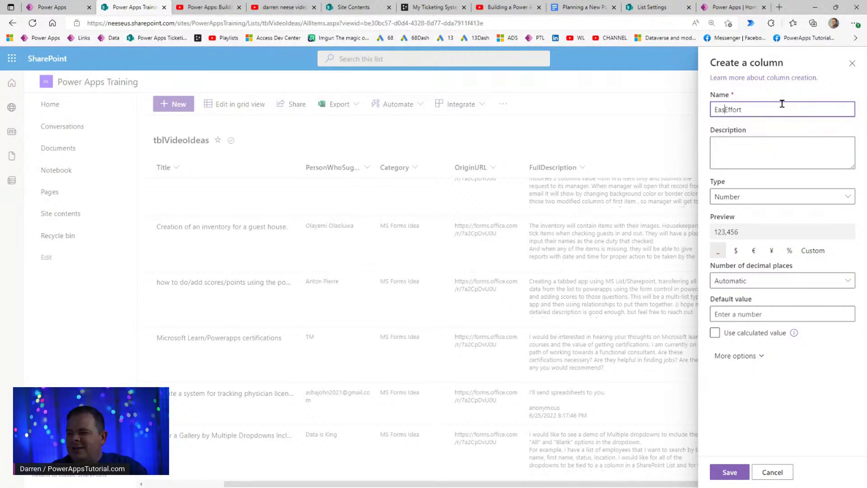
key(BackSpace)
key(BackSpace)
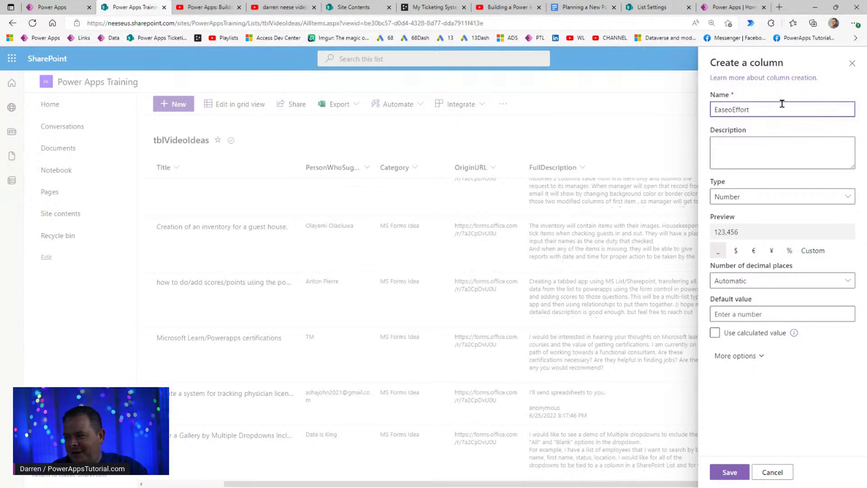
text(Of)
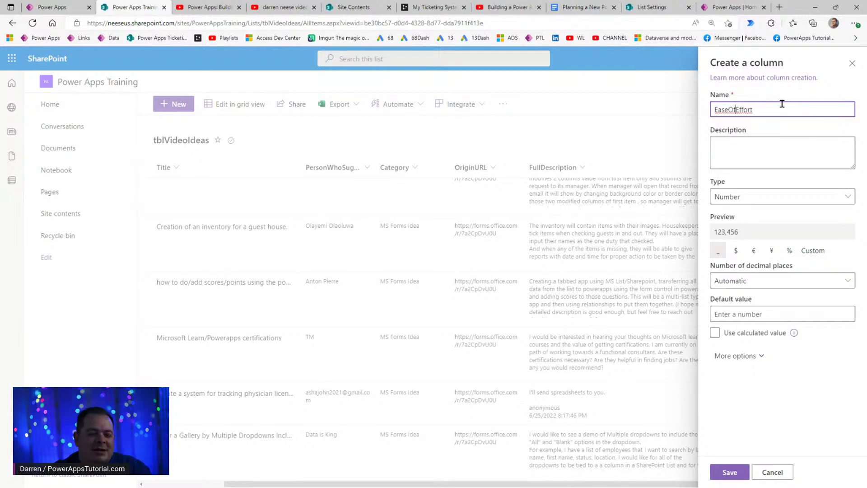
- Give the column the description "Scale of 1 to 10, 1 being very hard or a lot of effort, 10 being super quick/easy." and save it
click(766, 154)
text(1 t)
key(ctrl+a)
text(Scale of )
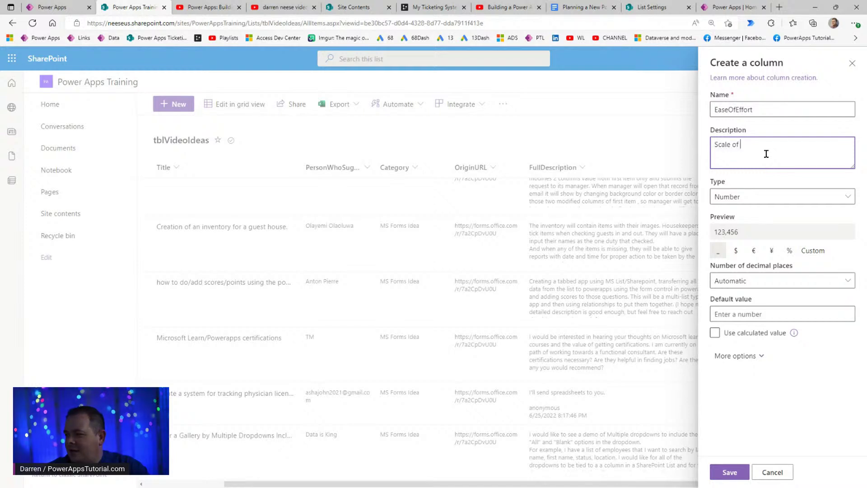
text(1 to 10 .)
text(,)
text( 1 being)
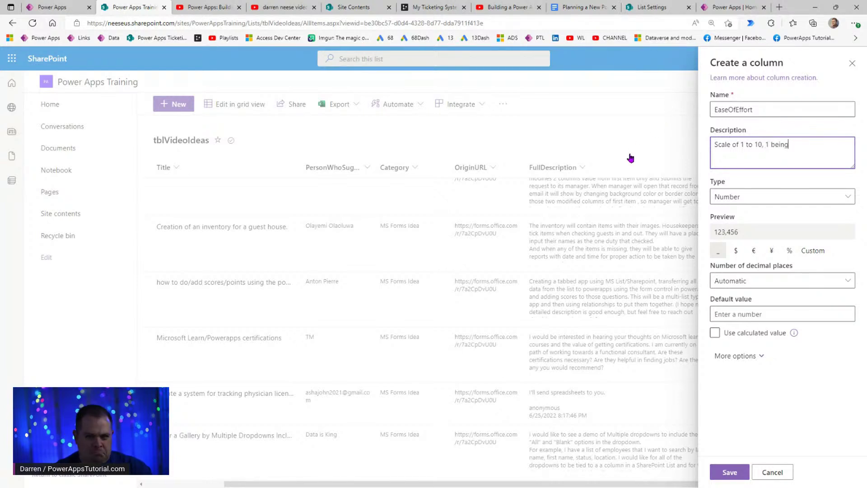
text( very hard)
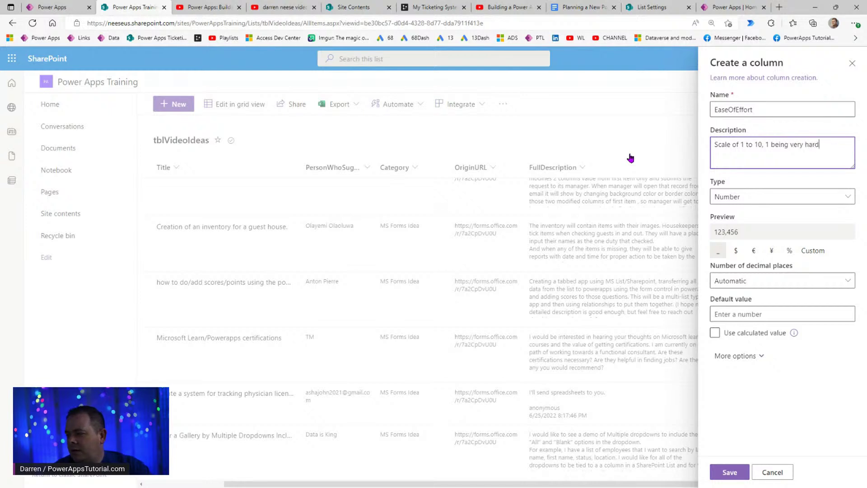
text( or a lot of aff)
key(BackSpace)
key(BackSpace)
key(BackSpace)
text(ef)
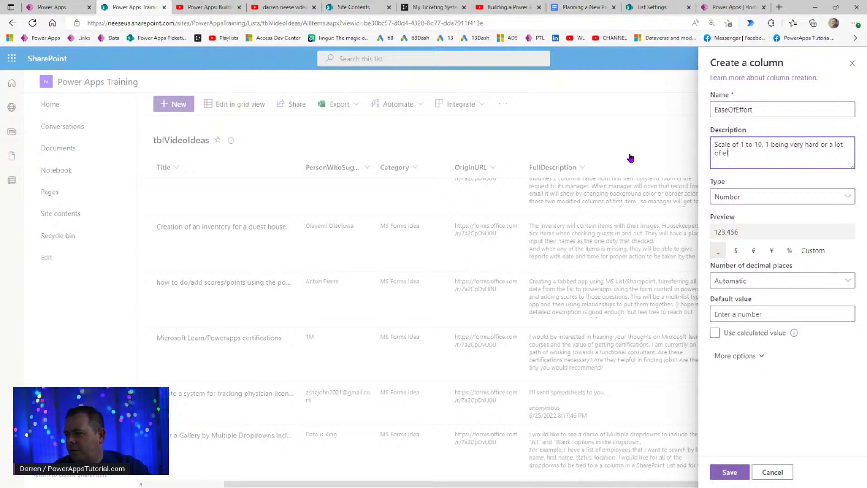
text(fort, 10 being super e)
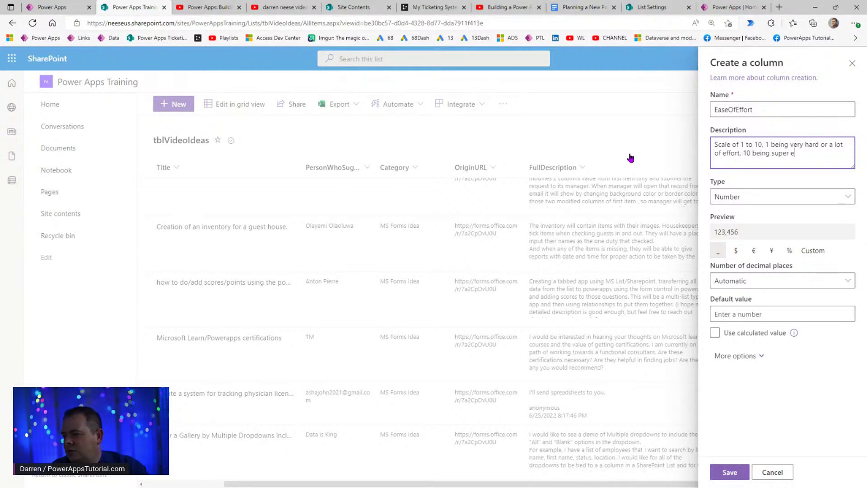
text(asyquick/easy)
key(End)
text(.)
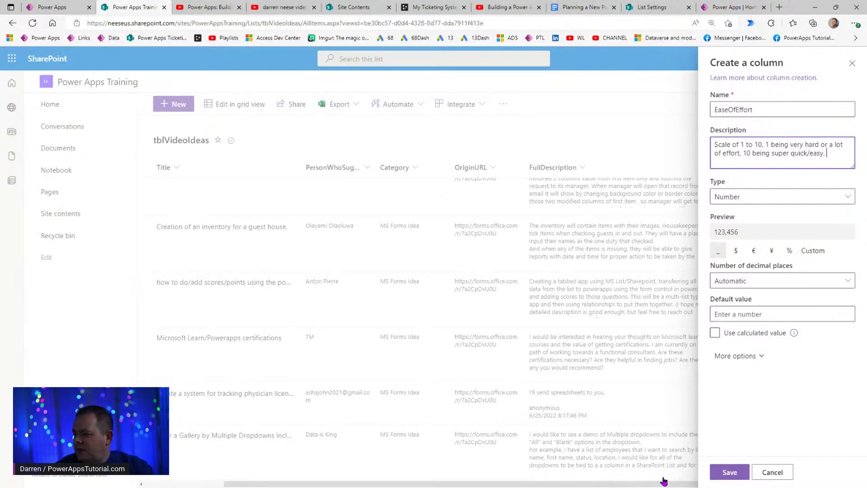
click(730, 471)
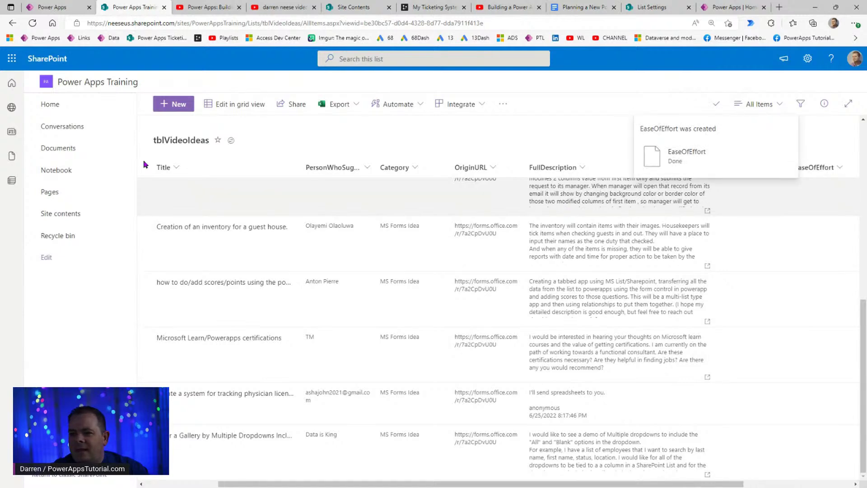
- Switch to YouTube and open the full Power Apps for Beginners playlist from the PowerApps Tutorial channel
click(57, 7)
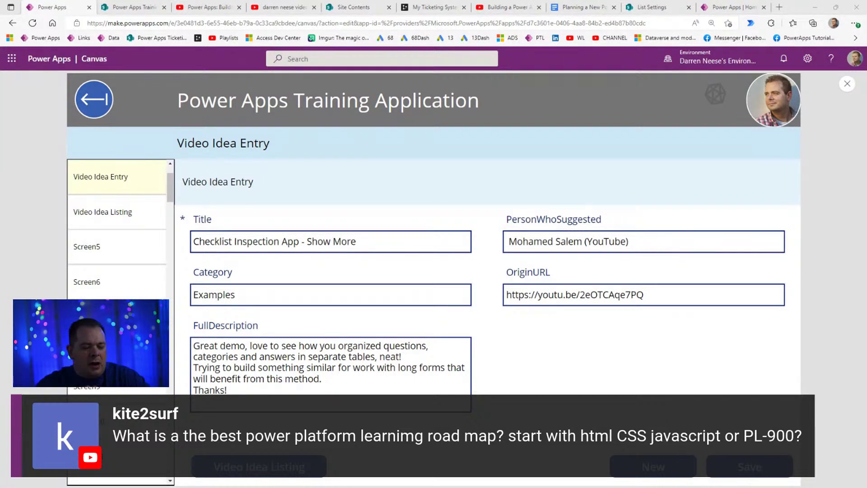
click(208, 8)
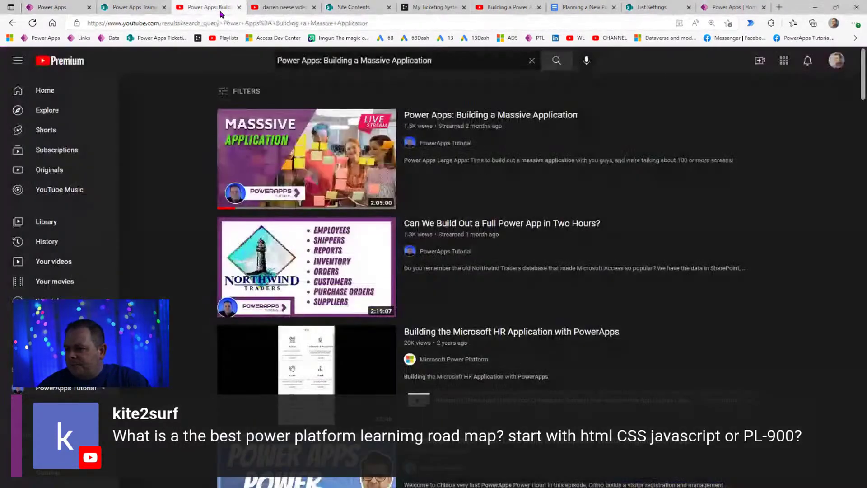
click(440, 145)
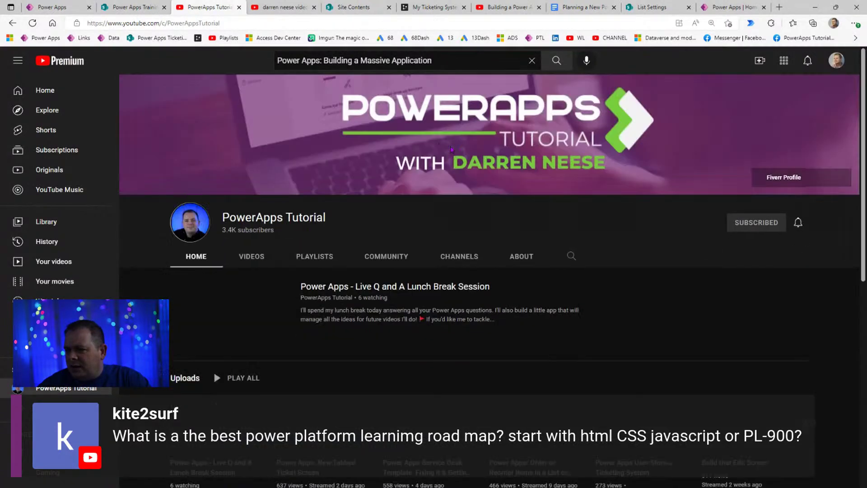
click(315, 256)
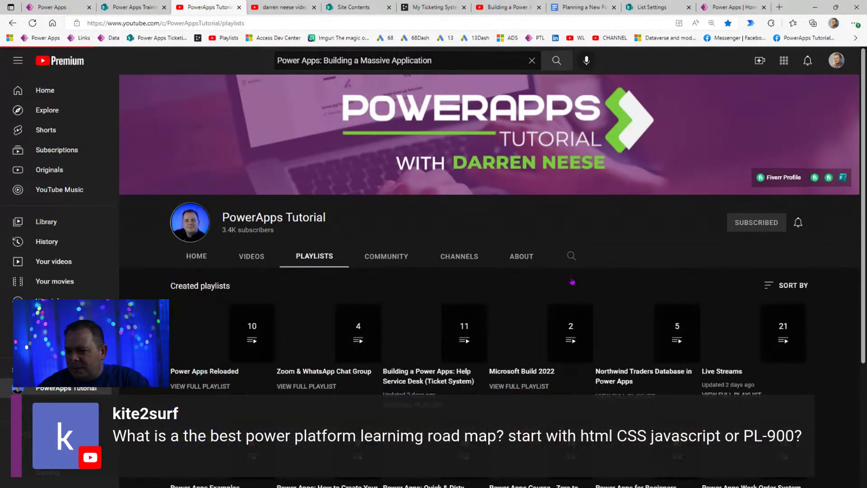
scroll(656, 257, down, 3)
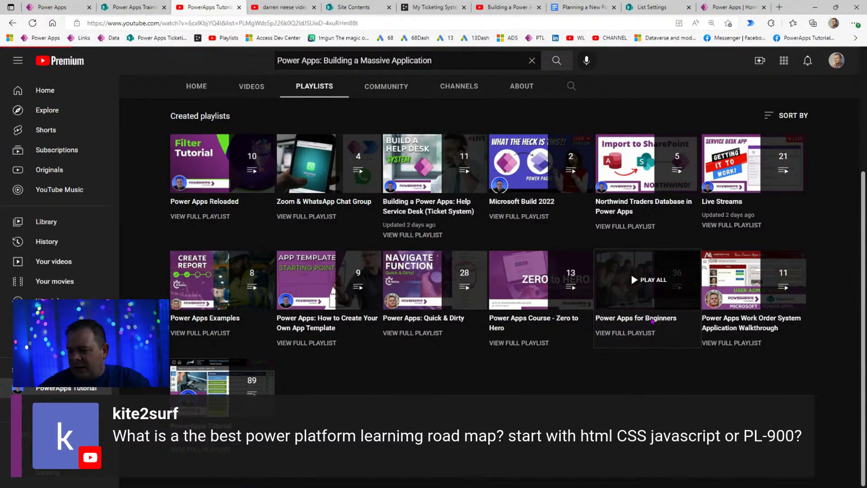
click(652, 322)
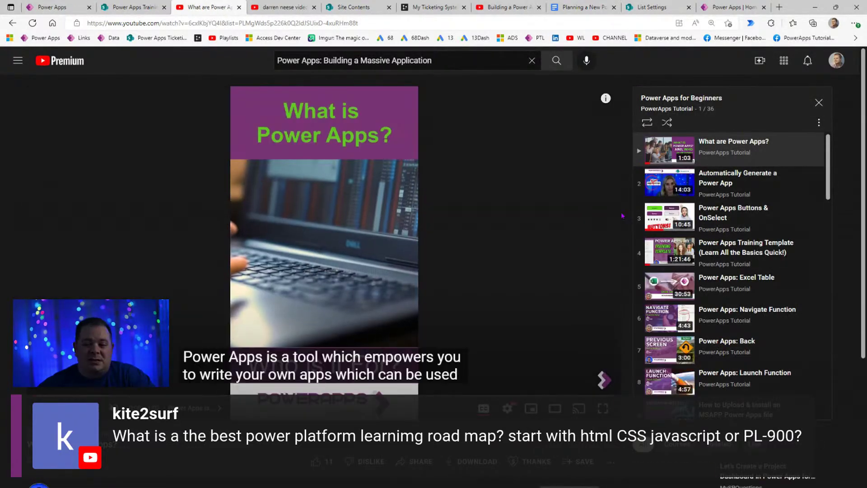
click(705, 98)
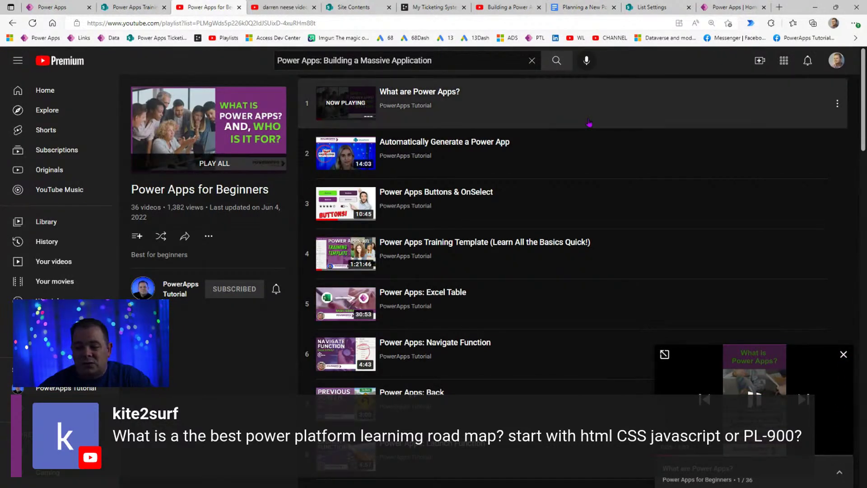
- Close the mini player and look through the videos in the Power Apps for Beginners playlist
click(843, 354)
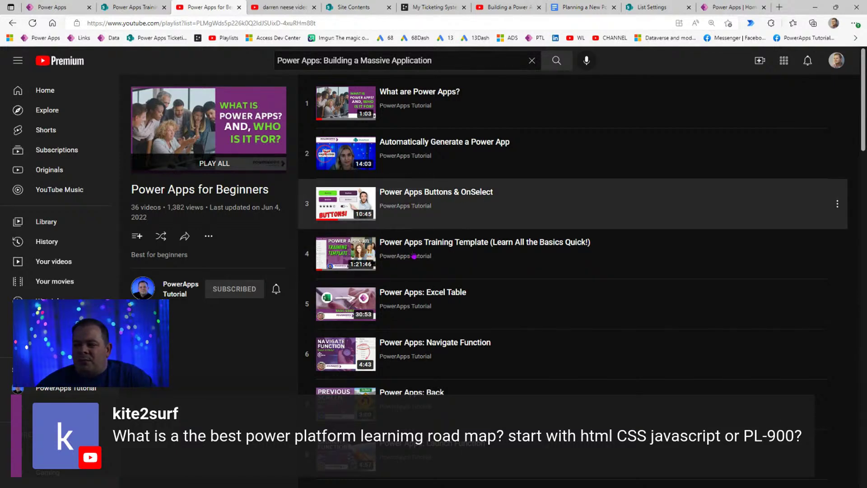
scroll(531, 361, down, 8)
scroll(531, 361, down, 13)
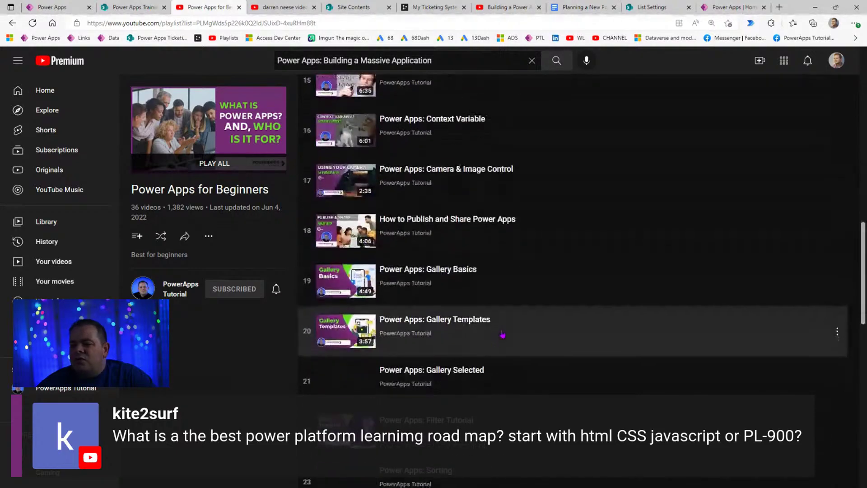
scroll(462, 355, up, 20)
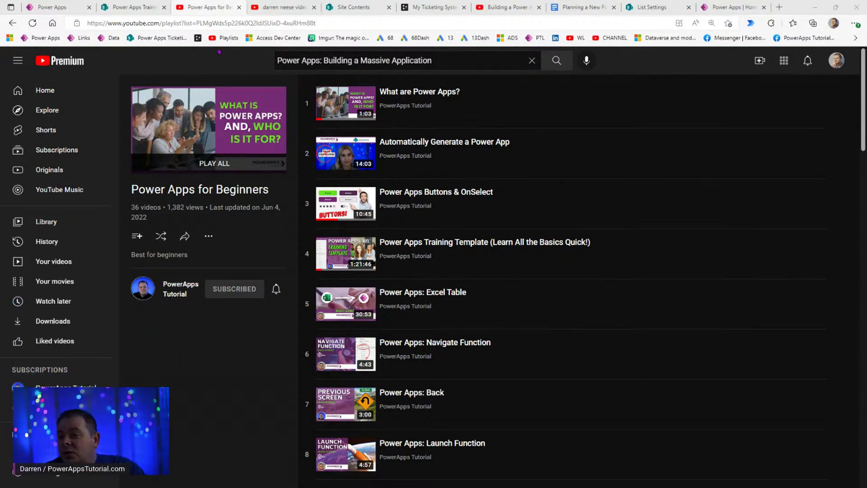
- Return to the Power Apps editor, leave the app preview and refresh the tblVideoIdeas data source
click(67, 16)
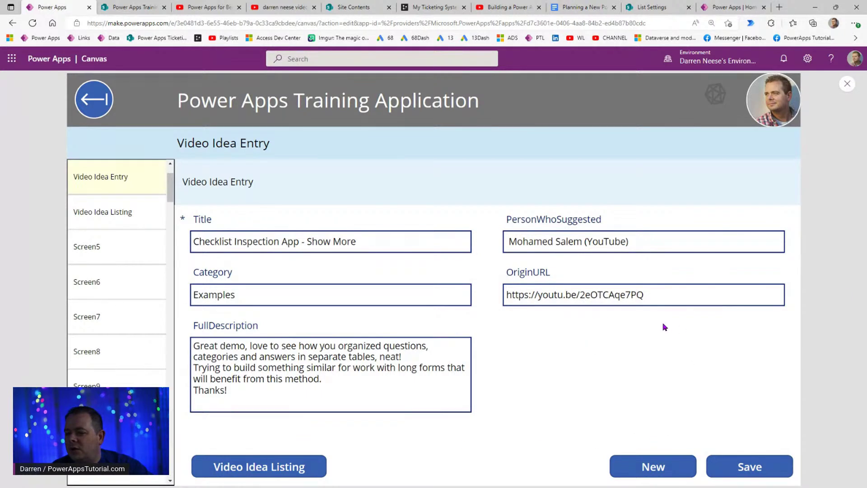
click(847, 84)
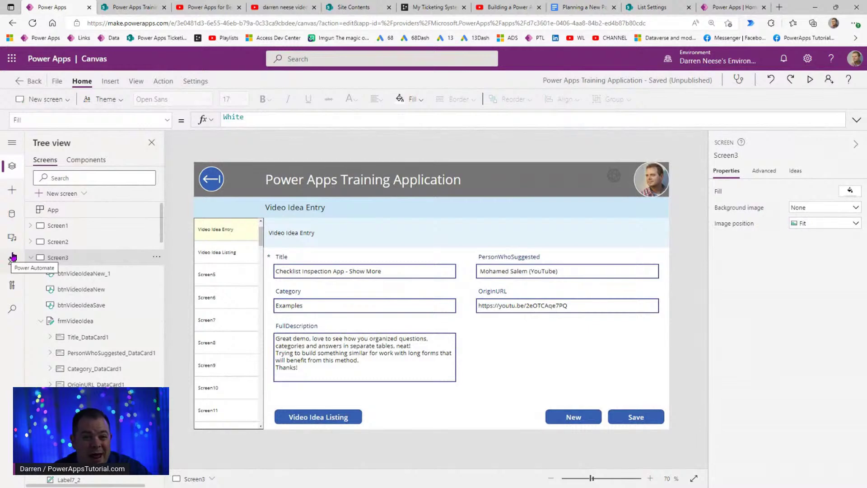
click(12, 214)
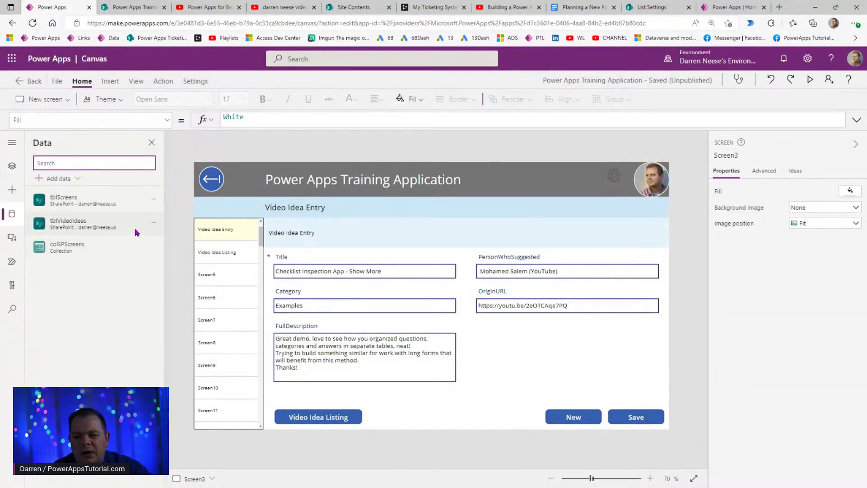
mouse_move(109, 224)
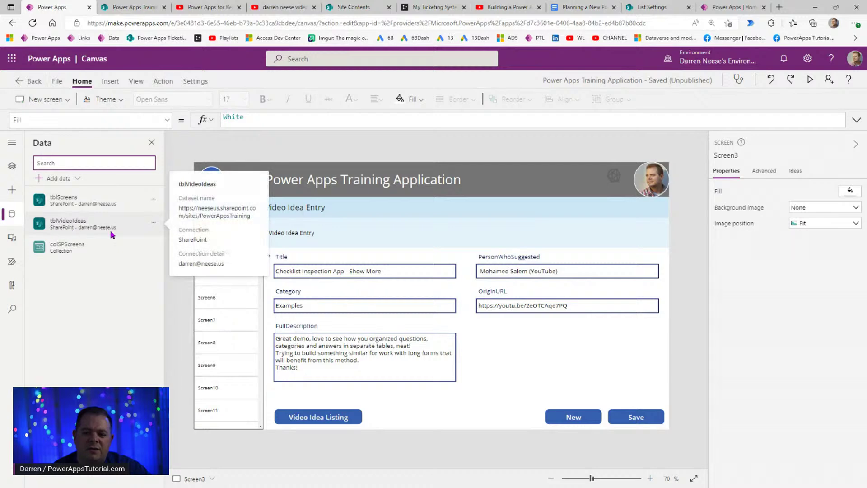
click(154, 222)
click(174, 260)
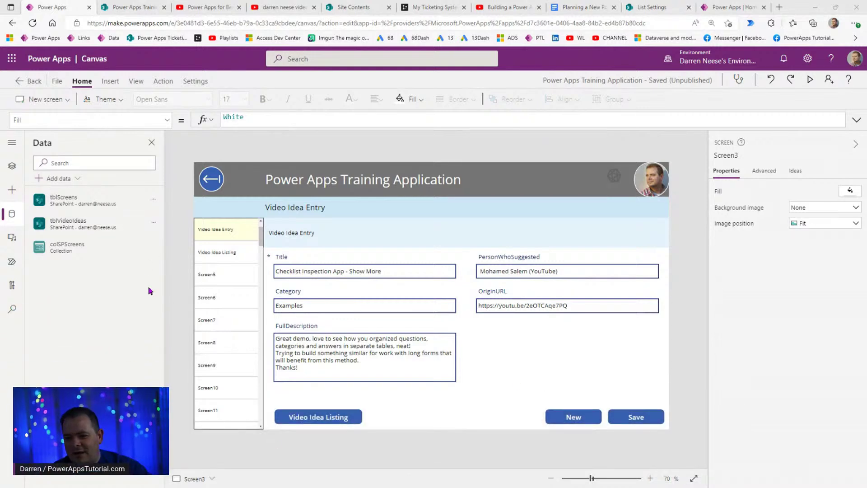
- Switch to YouTube, go back to the channel's playlists and open the Live Streams playlist
click(202, 7)
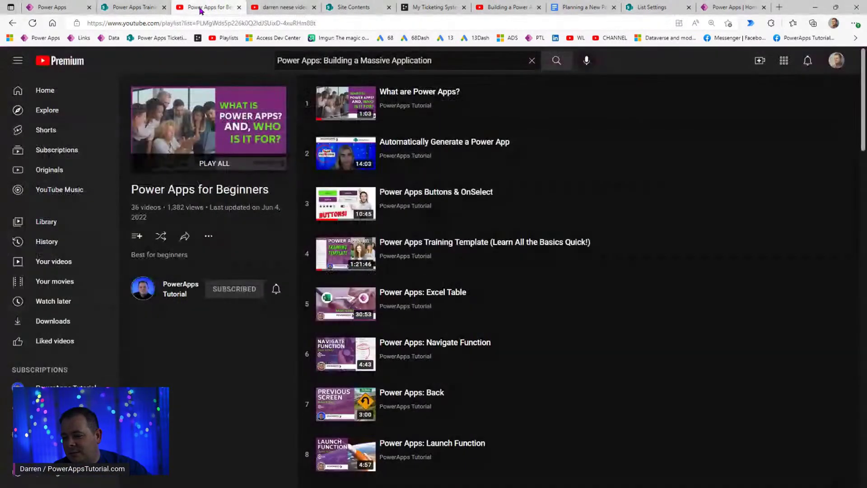
click(11, 24)
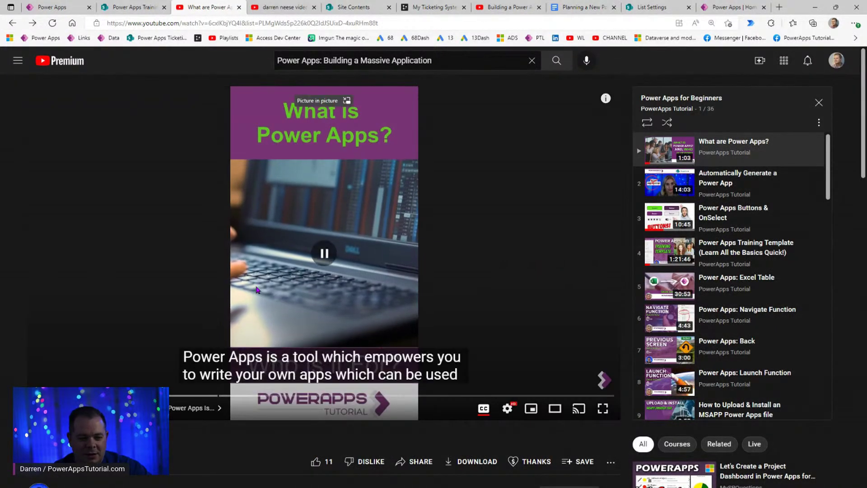
click(13, 25)
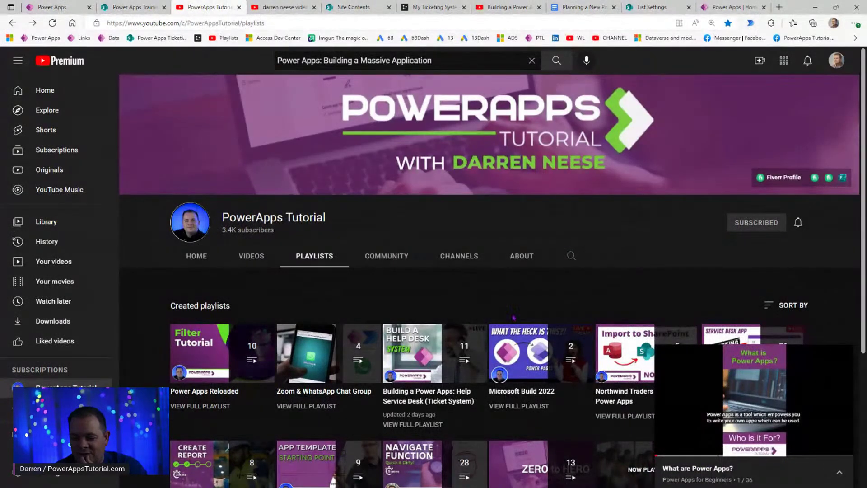
click(840, 355)
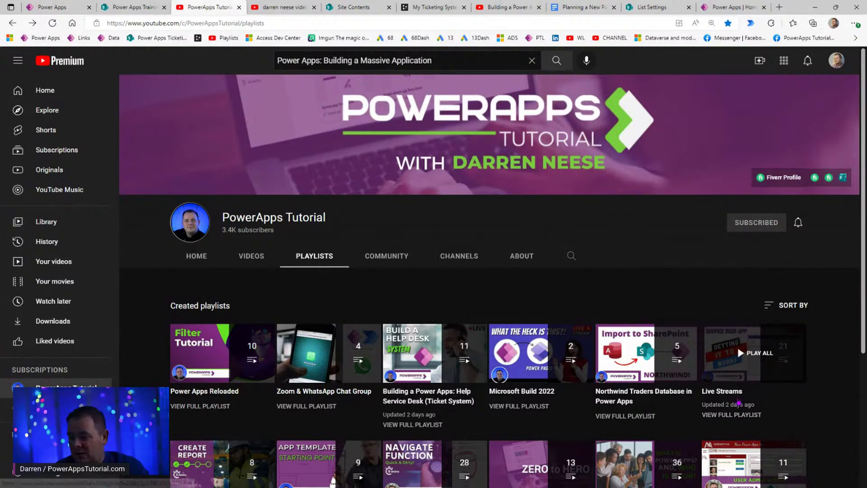
click(728, 394)
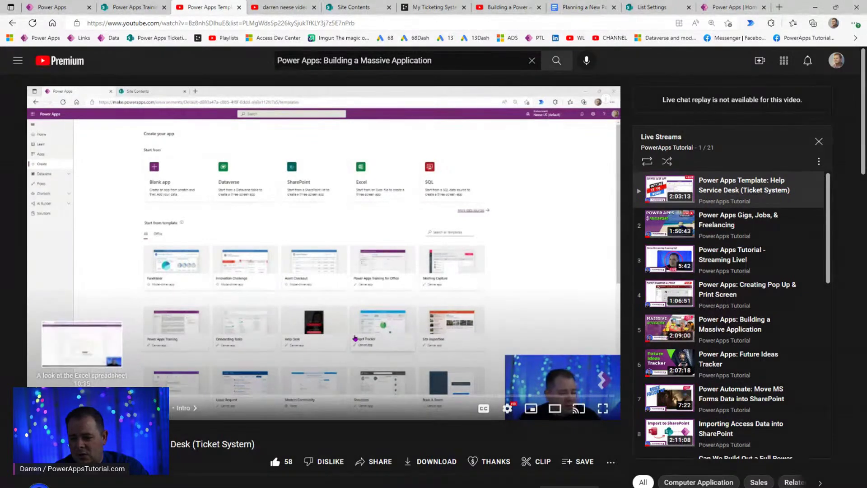
- Skim through the Help Service Desk (Ticket System) video up to the Importing AccountNameTypes chapter
click(136, 396)
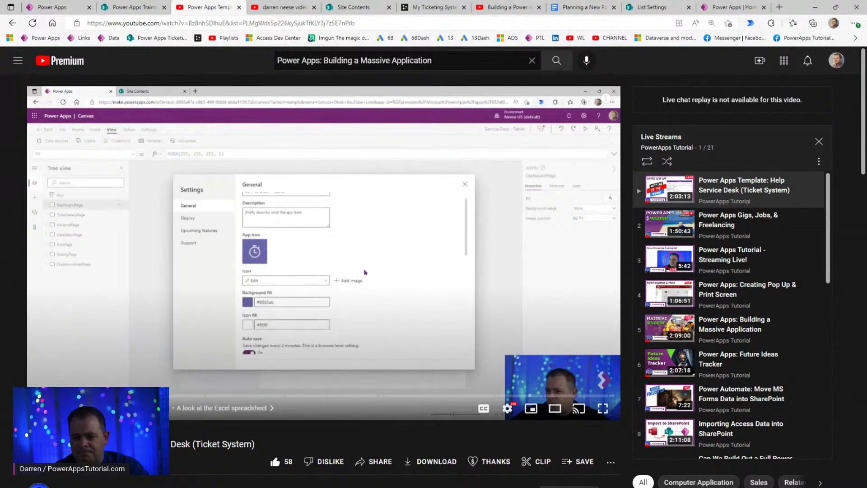
click(193, 395)
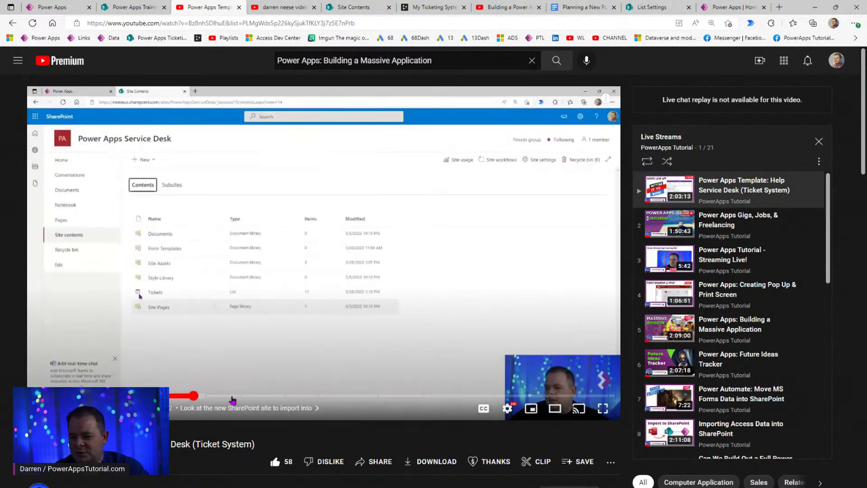
click(232, 395)
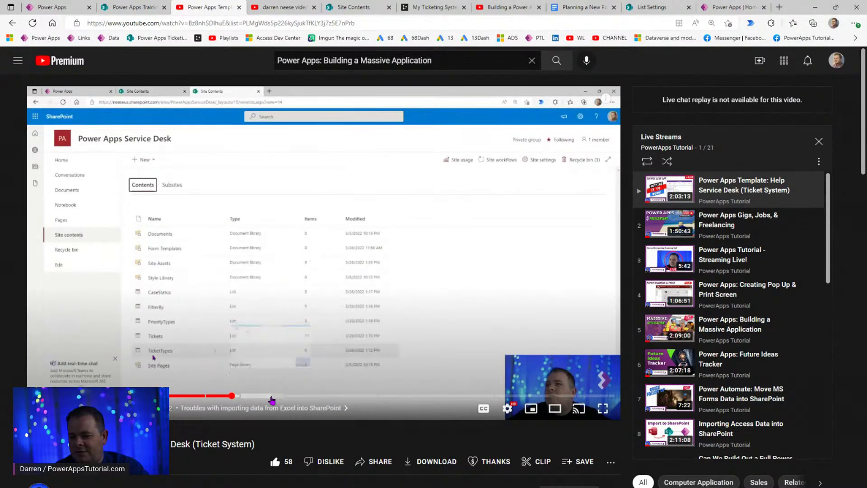
click(253, 408)
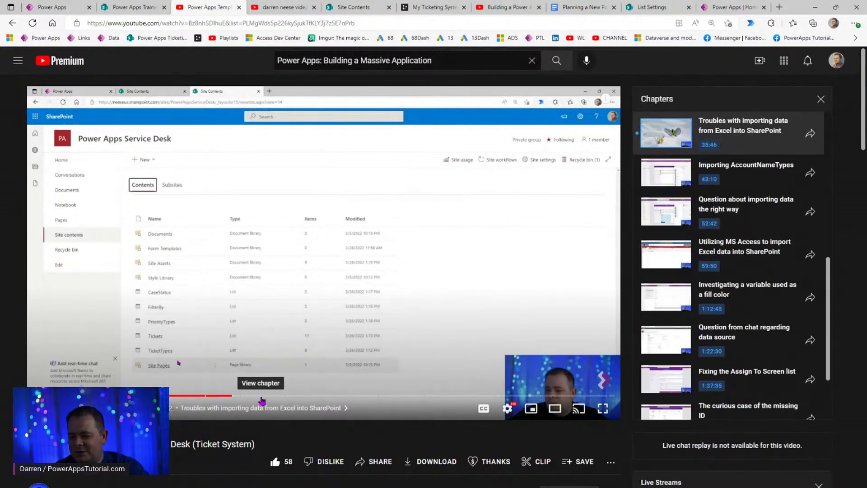
click(261, 395)
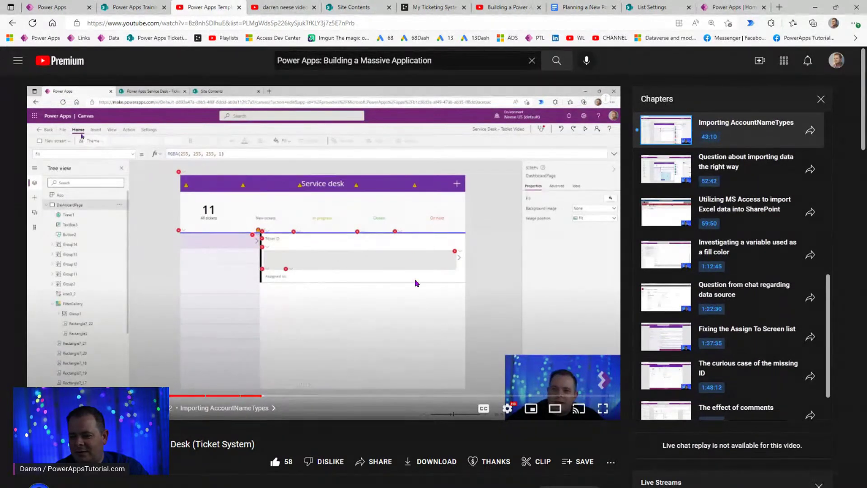
click(126, 283)
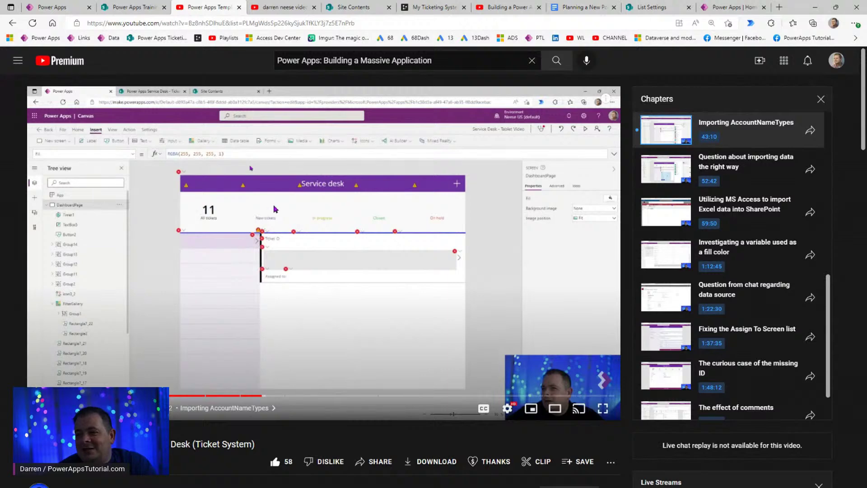
- Return to the Power Apps editor and open the fields of the frmVideoIdea form on Screen3 for editing
click(75, 10)
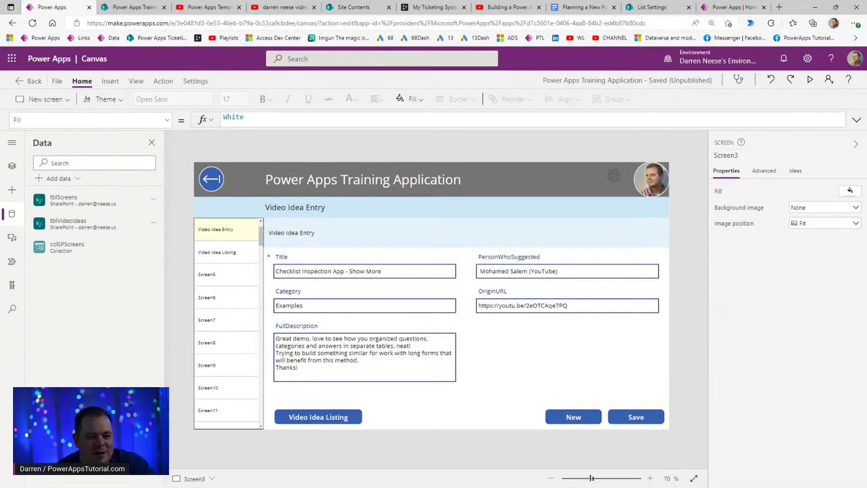
click(507, 360)
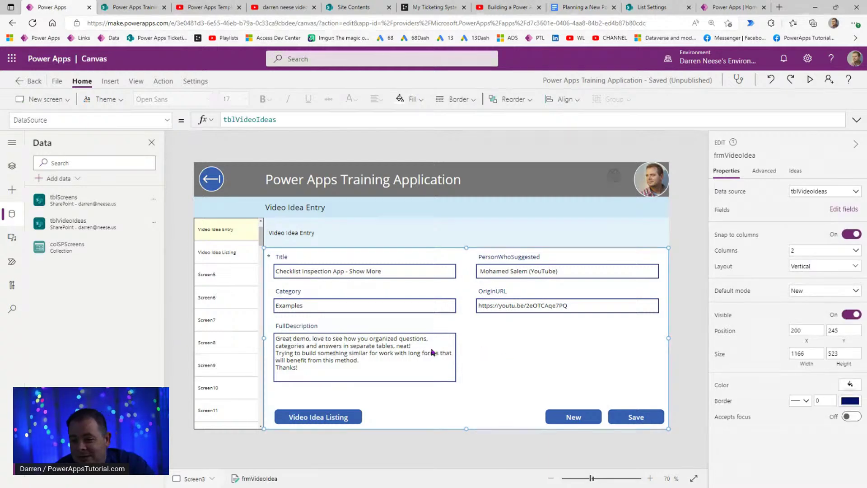
click(4, 168)
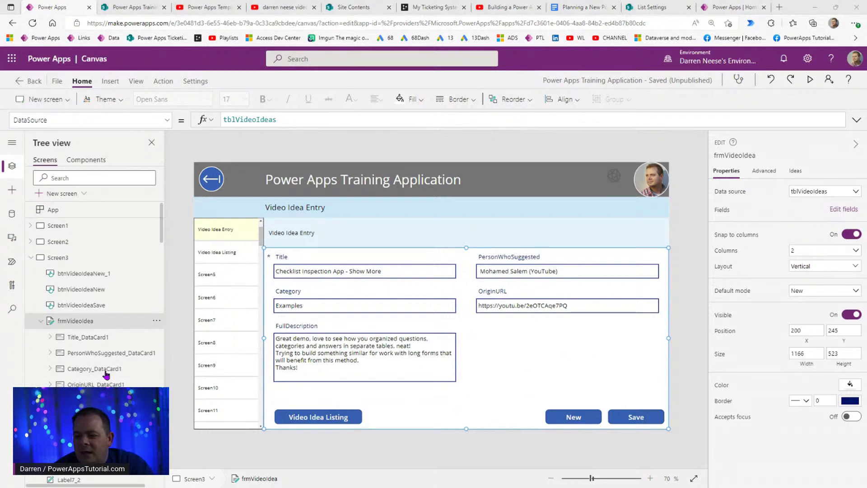
click(841, 209)
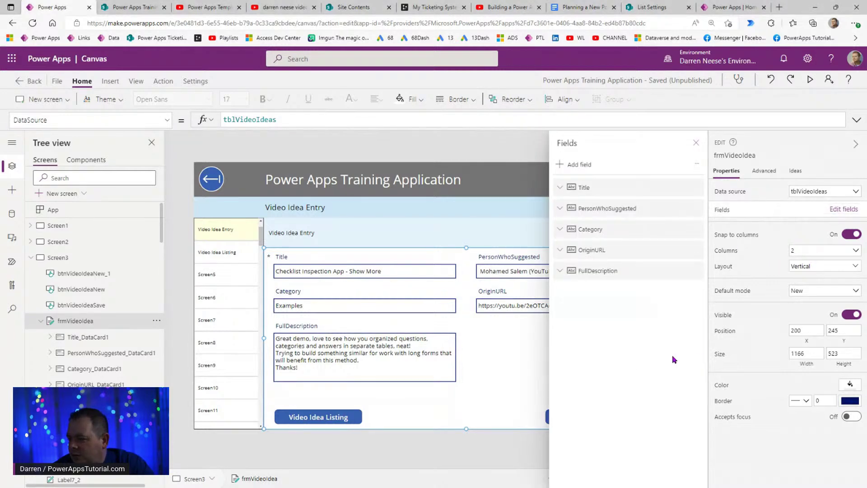
- Add the SortOrder and EaseOfEffort fields to the frmVideoIdea form
click(580, 163)
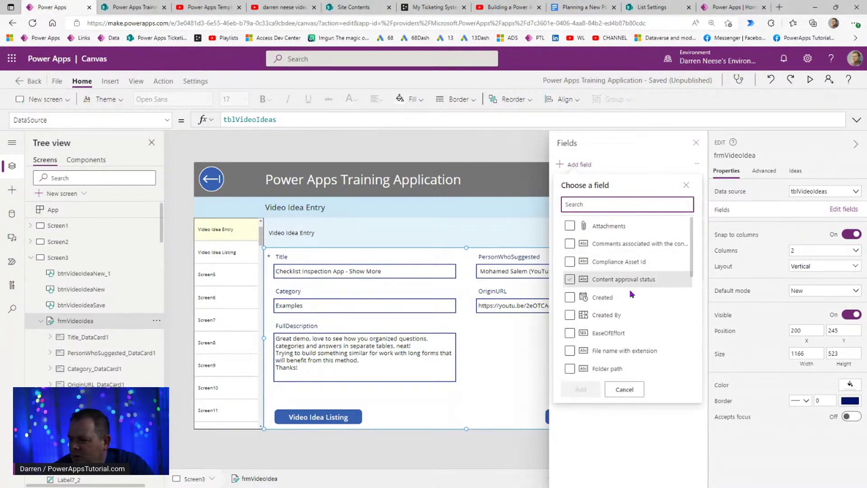
scroll(648, 356, down, 1)
scroll(631, 375, down, 3)
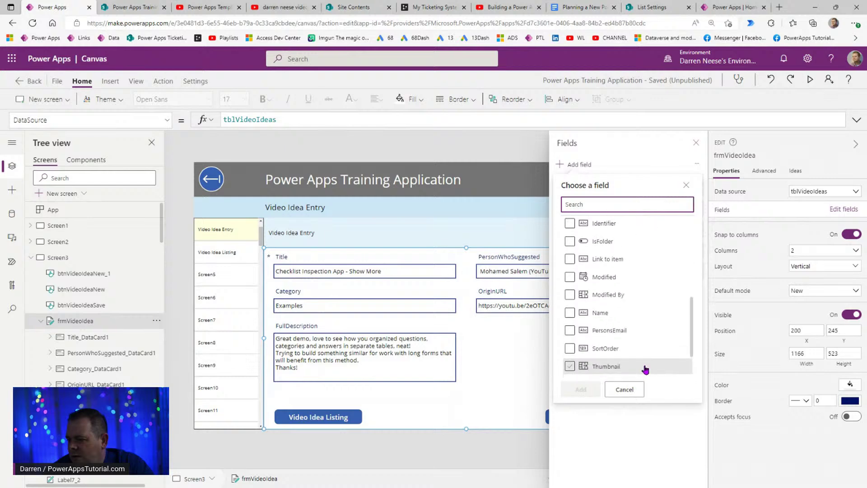
click(609, 322)
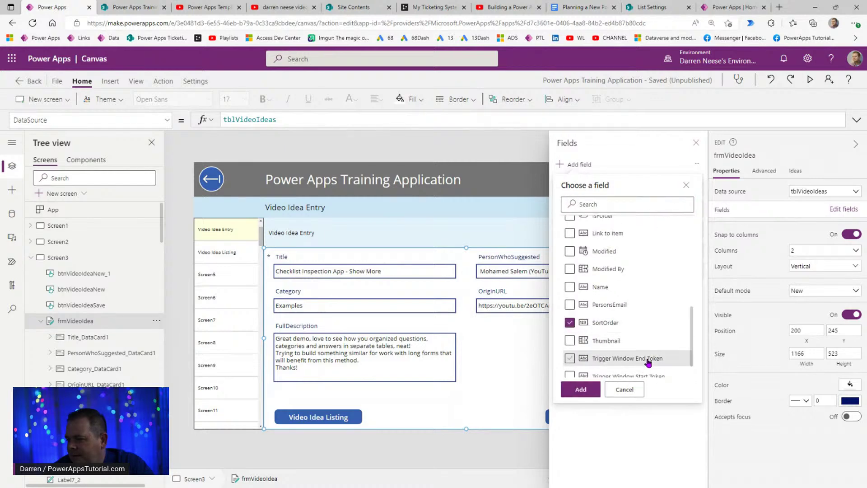
click(635, 205)
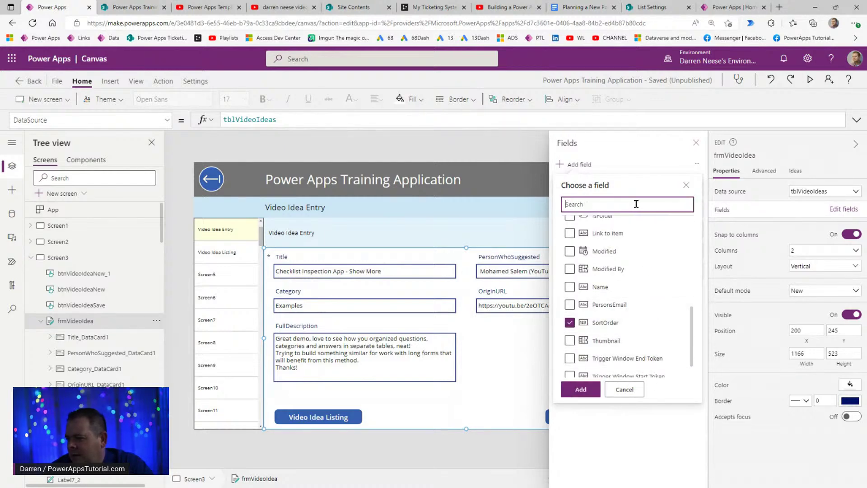
text(eas)
click(569, 244)
click(581, 284)
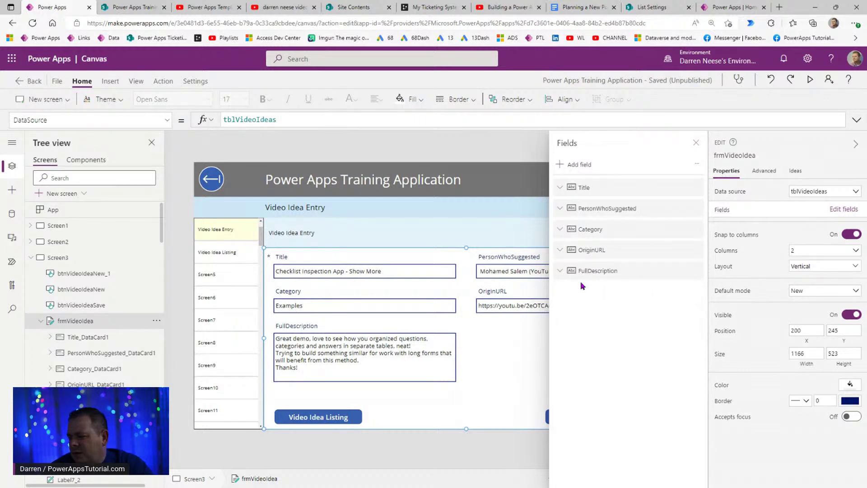
- Reorder the frmVideoIdea form's fields so that FullDescription comes after SortOrder and EaseOfEffort
click(696, 143)
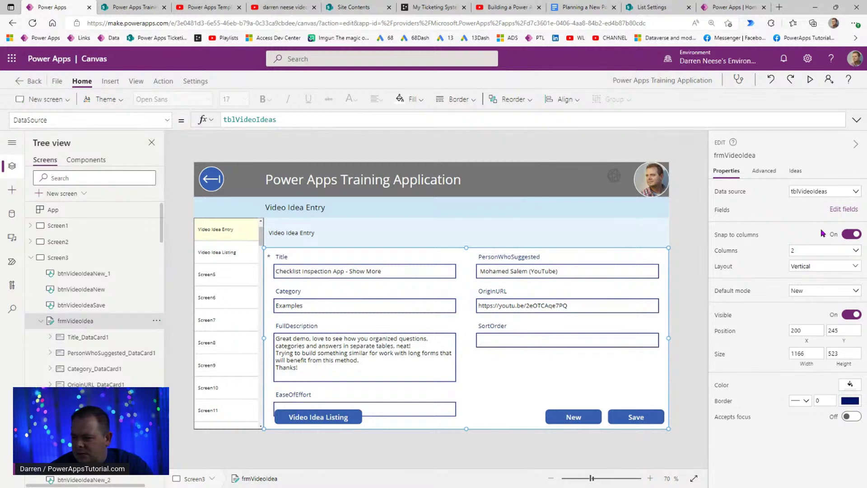
click(840, 209)
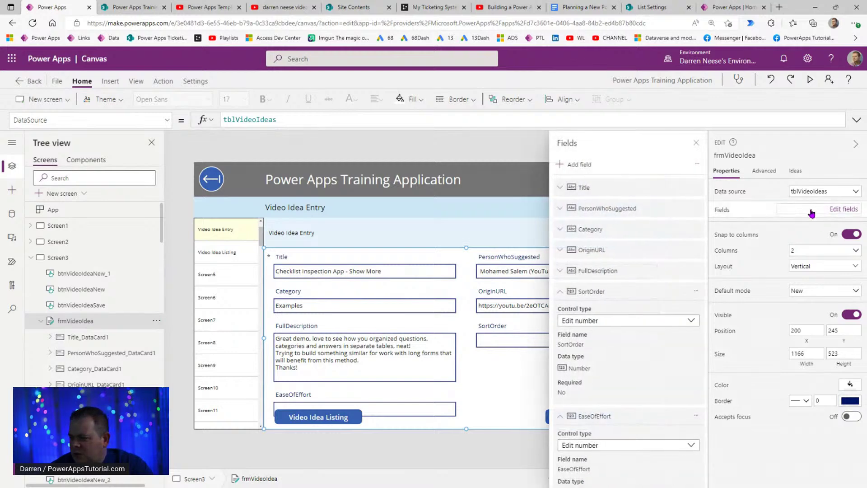
click(563, 293)
click(560, 313)
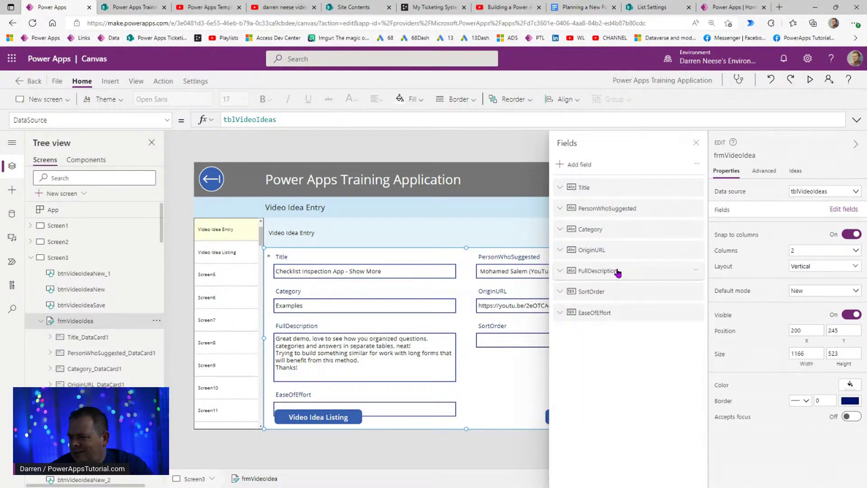
drag(618, 272, 618, 324)
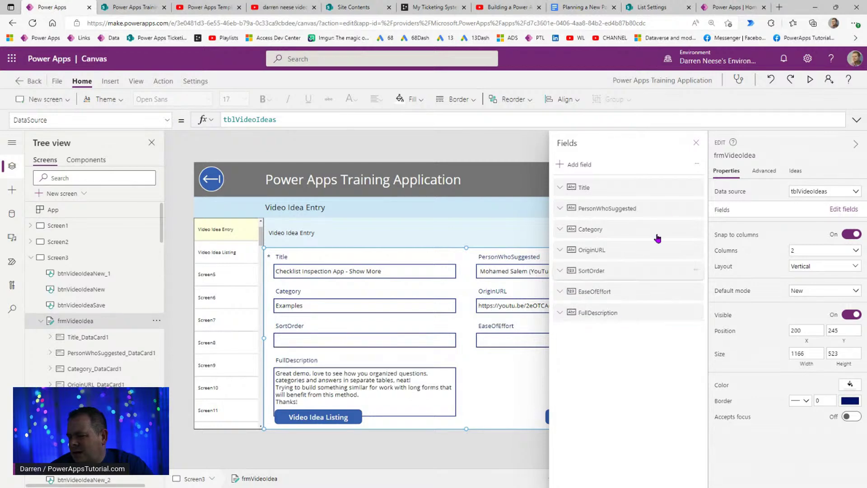
click(696, 143)
- Set the frmVideoIdea form's layout to 12 columns
click(420, 329)
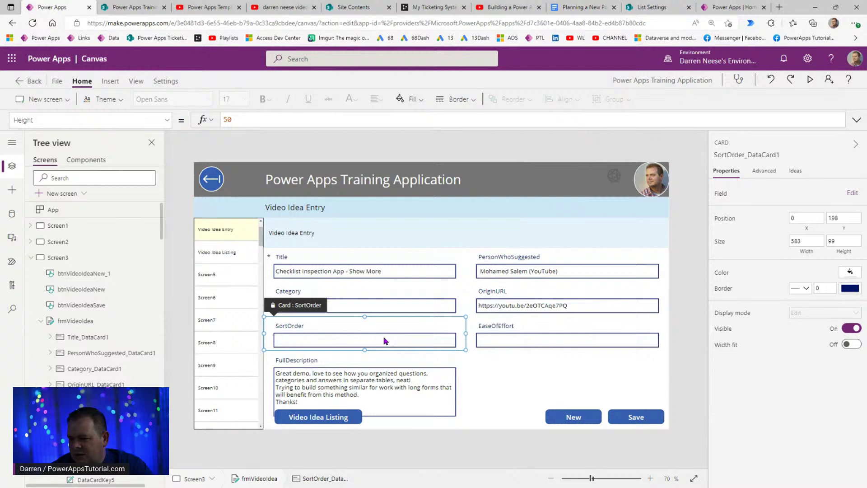
click(519, 388)
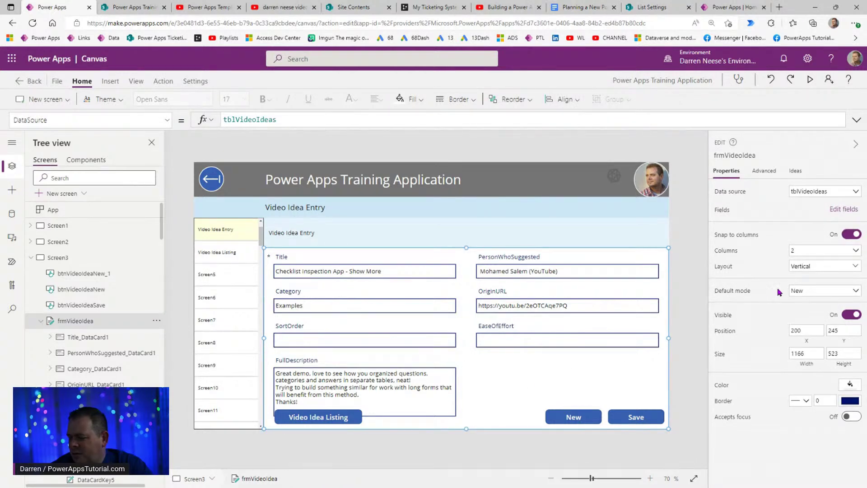
click(813, 251)
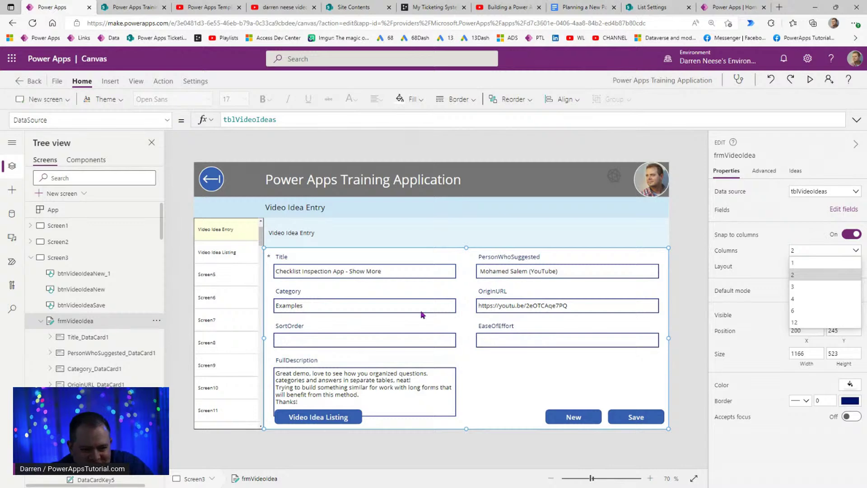
click(802, 322)
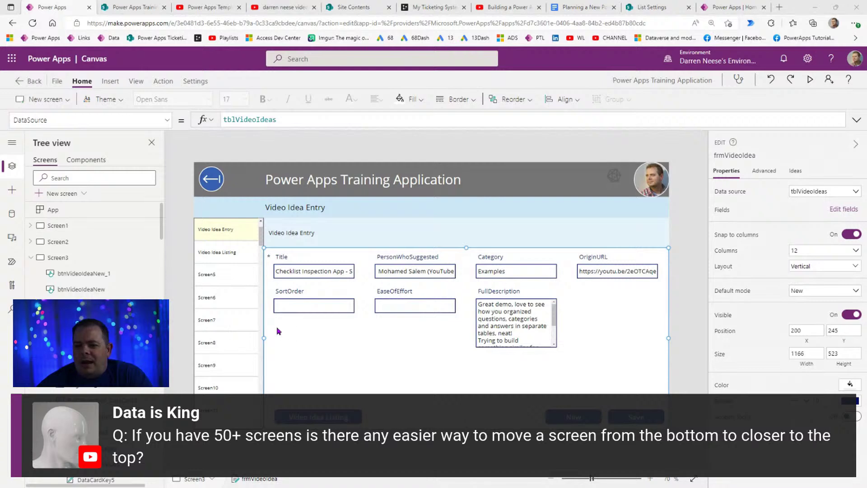
- Collapse Screen3 in the tree view and look through the app's long list of screens and back to its start
click(31, 258)
click(32, 273)
scroll(90, 244, down, 20)
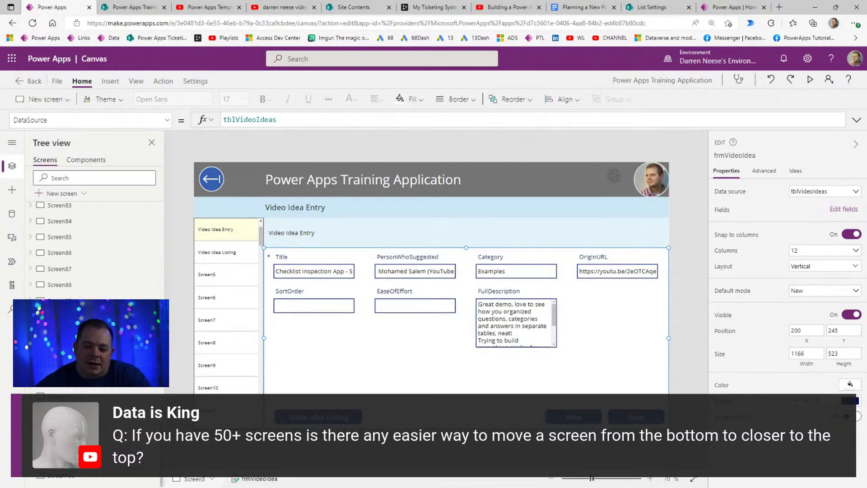
scroll(131, 258, up, 13)
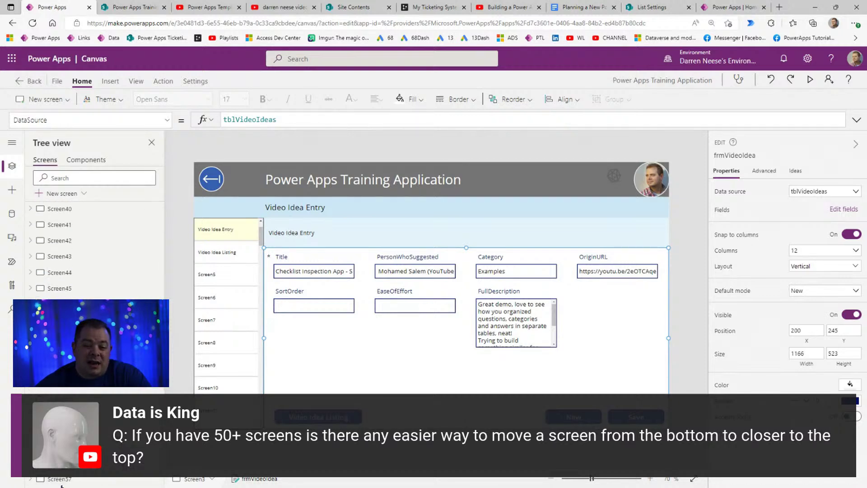
scroll(130, 427, up, 12)
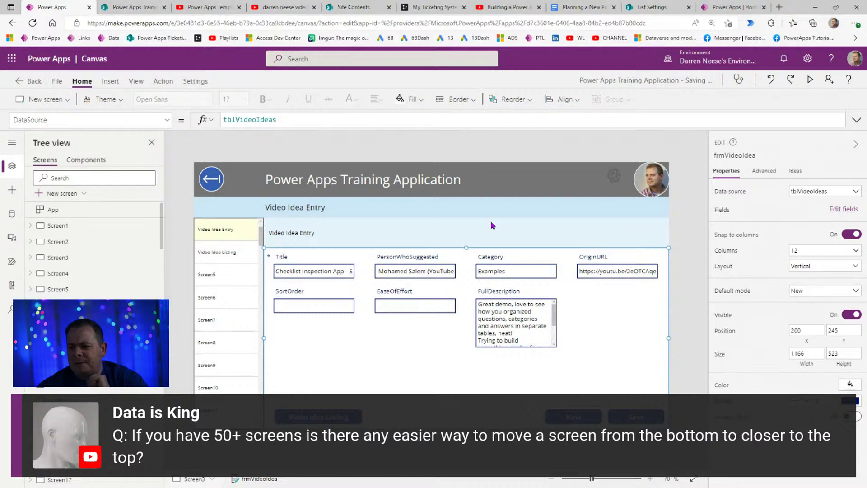
- Preview the app, try its navigation menu from Init Menu through to Video Idea Listing, and leave the preview
click(810, 81)
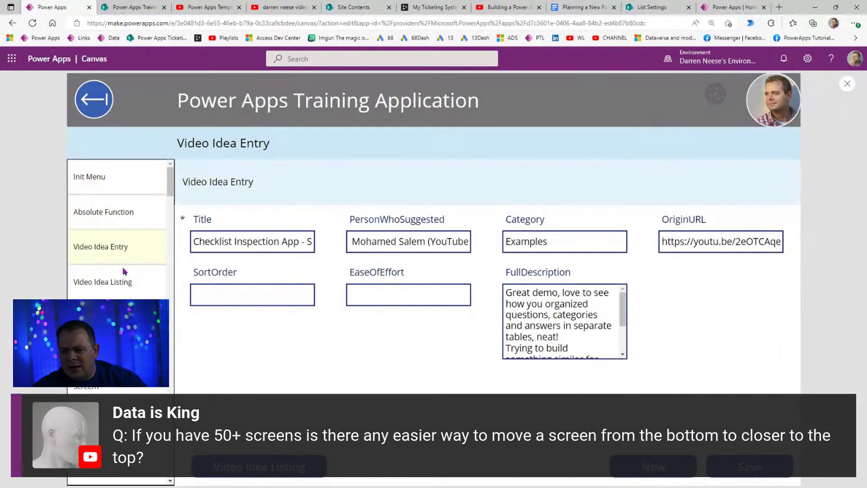
click(120, 183)
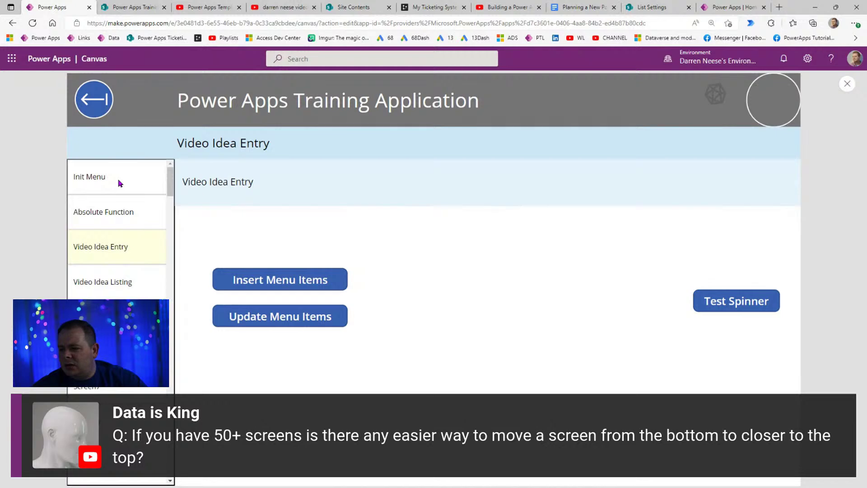
click(165, 183)
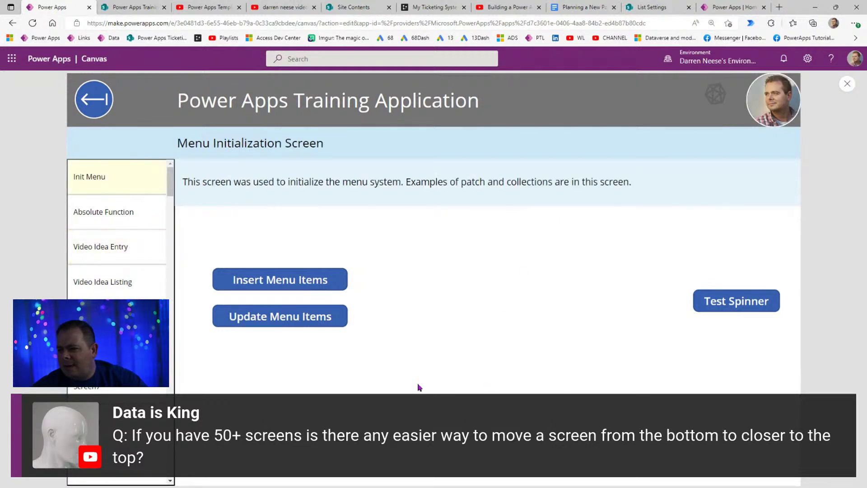
click(130, 212)
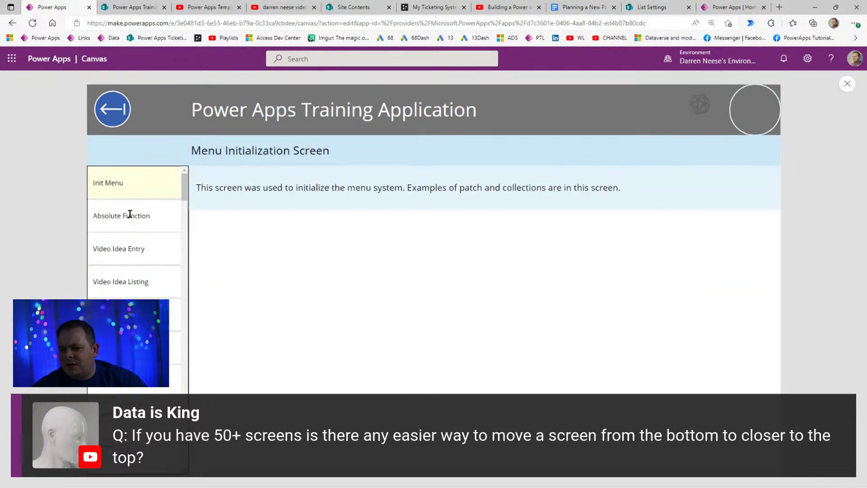
click(140, 254)
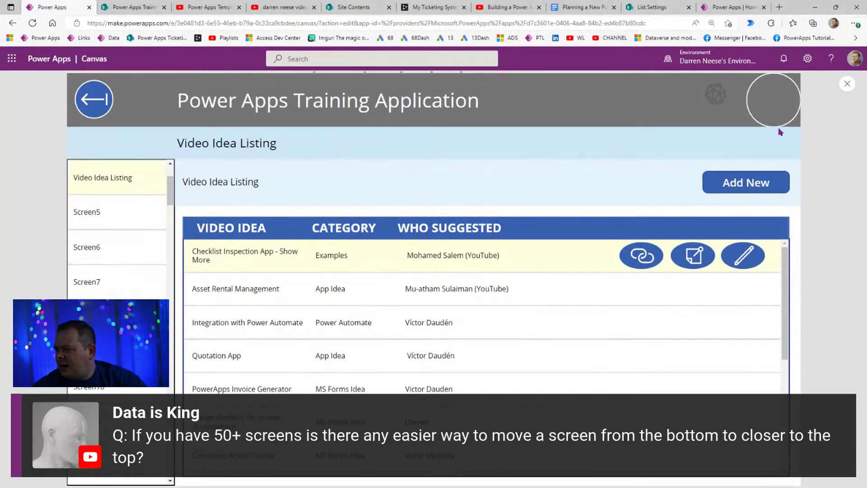
click(834, 85)
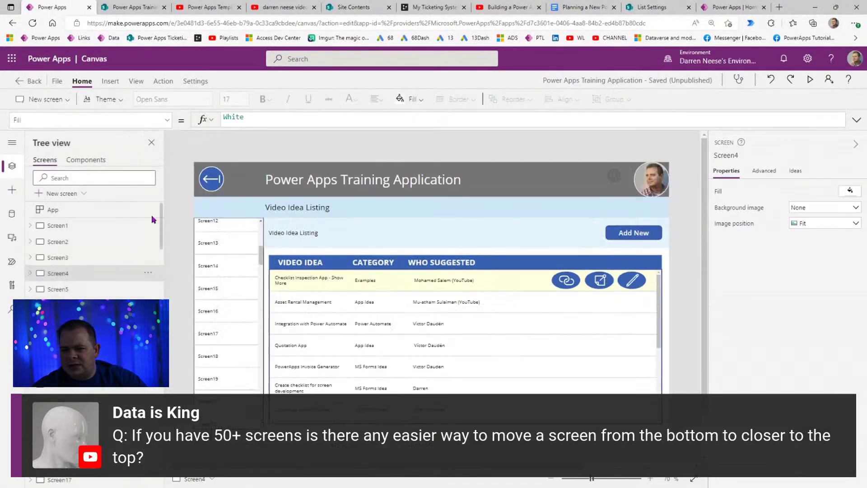
- Show the App object's OnStart formula in the expanded formula editor
click(90, 209)
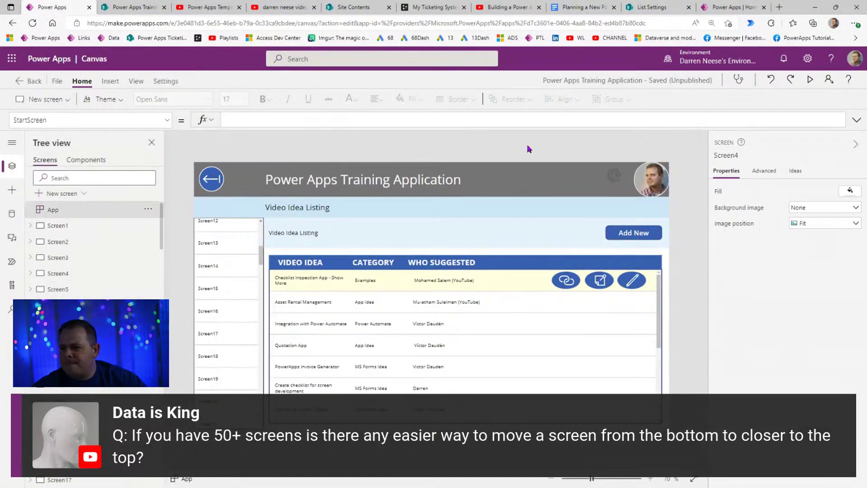
click(166, 125)
click(63, 276)
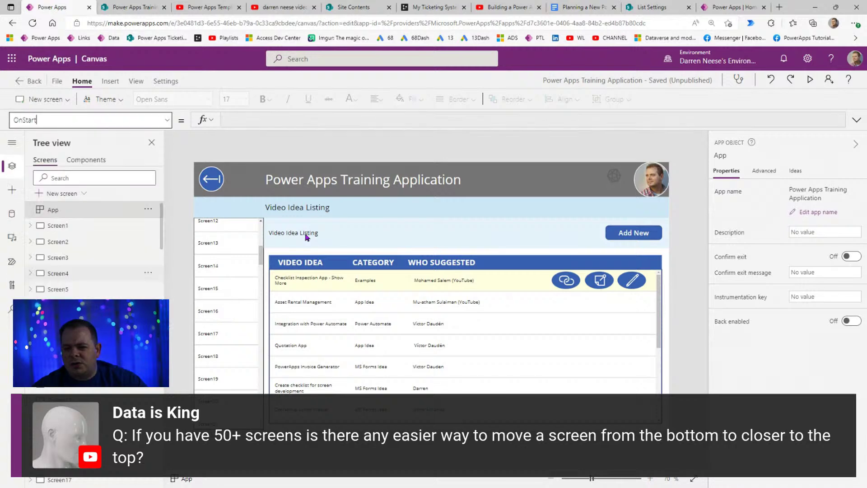
click(856, 120)
- Examine the whole OnStart formula, from the screen collection through the menu items table to the Screen100 record, and return to its start
click(534, 244)
scroll(583, 267, down, 5)
scroll(583, 266, down, 15)
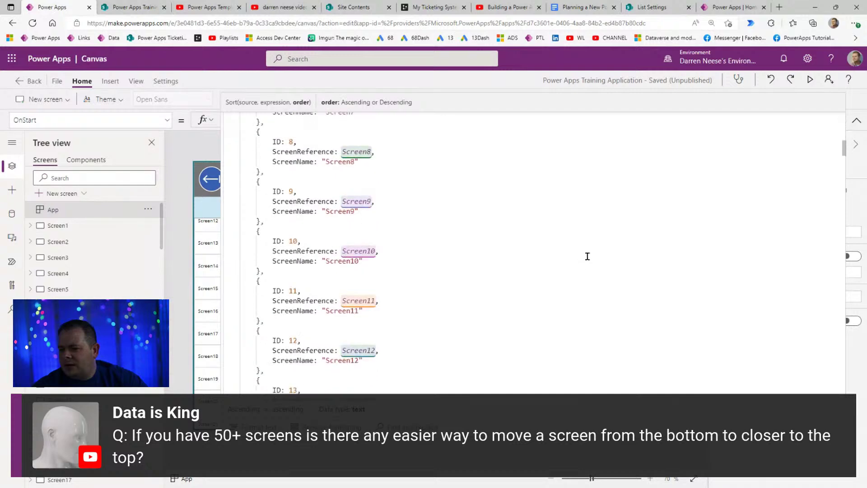
scroll(585, 258, down, 3)
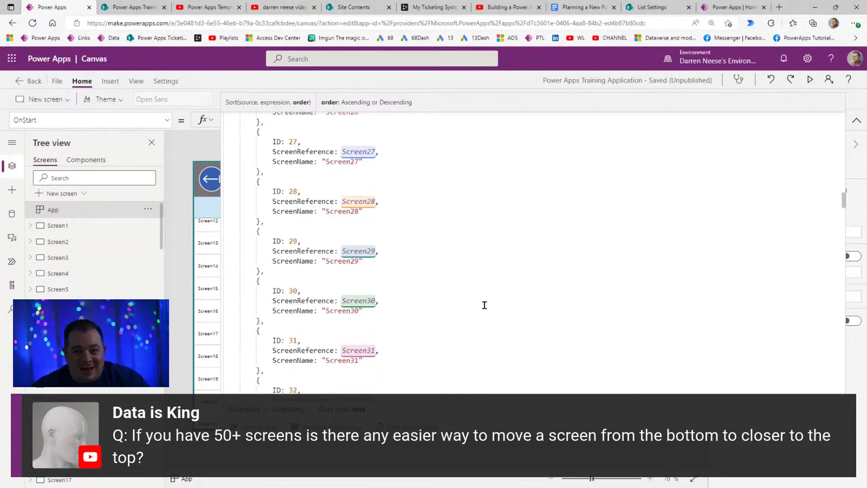
scroll(518, 291, down, 15)
scroll(516, 297, down, 15)
scroll(507, 301, down, 16)
scroll(510, 311, down, 7)
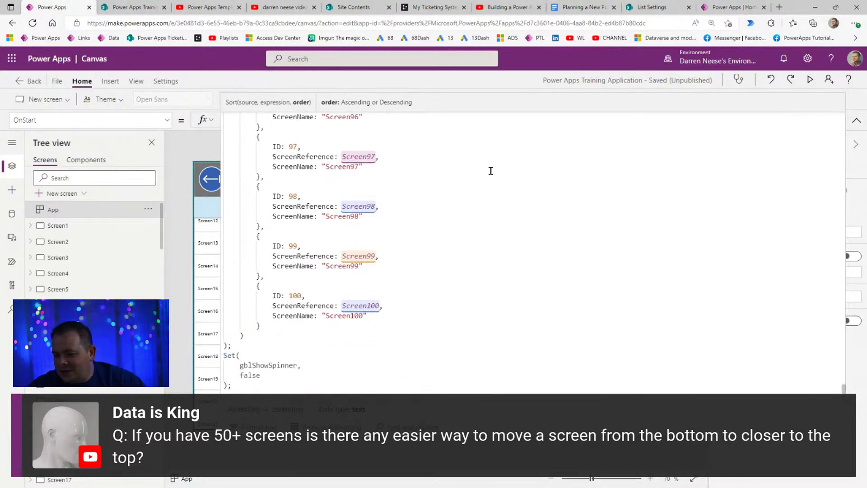
drag(844, 390, 838, 116)
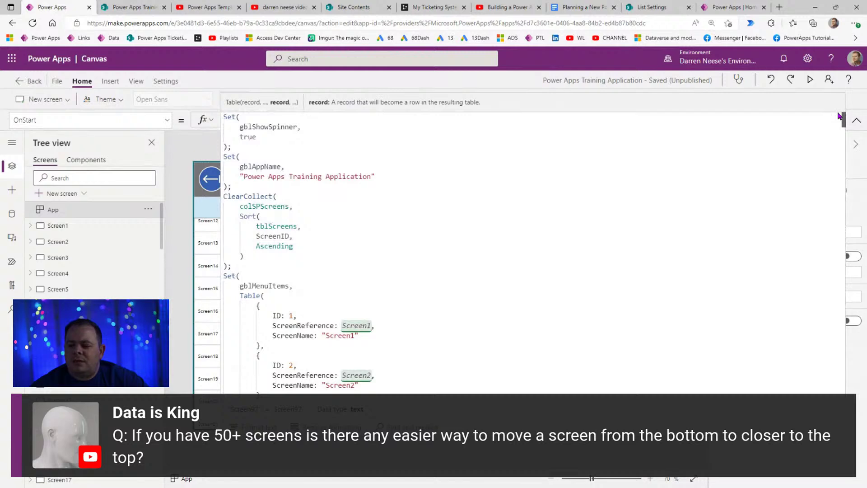
click(857, 123)
click(857, 123)
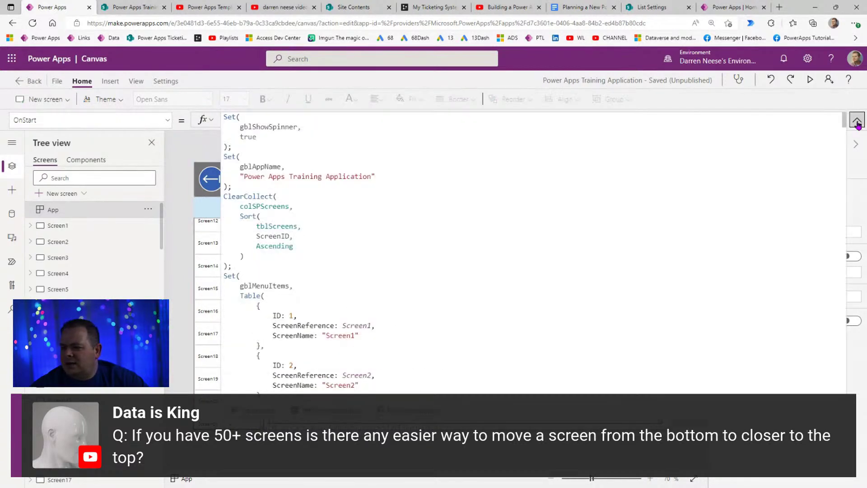
- Open compMainComponent for editing and inspect the colSPScreens reference in the Text formula of its screen heading label
double_click(271, 286)
click(282, 217)
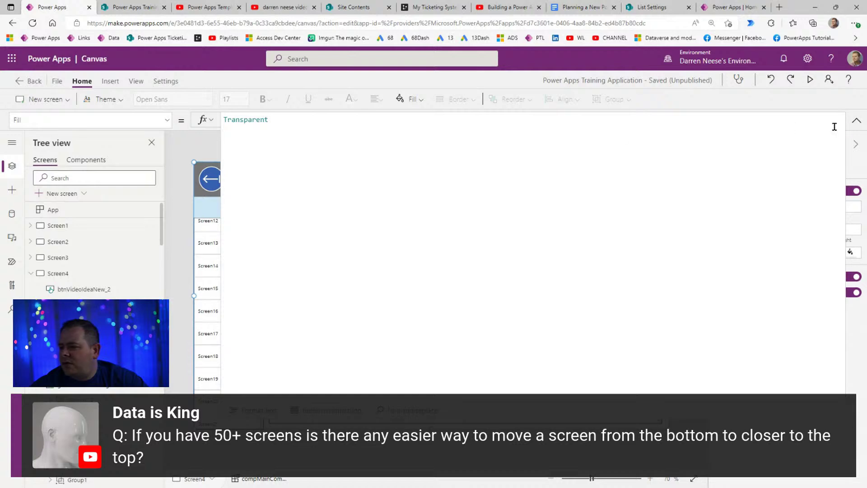
click(856, 121)
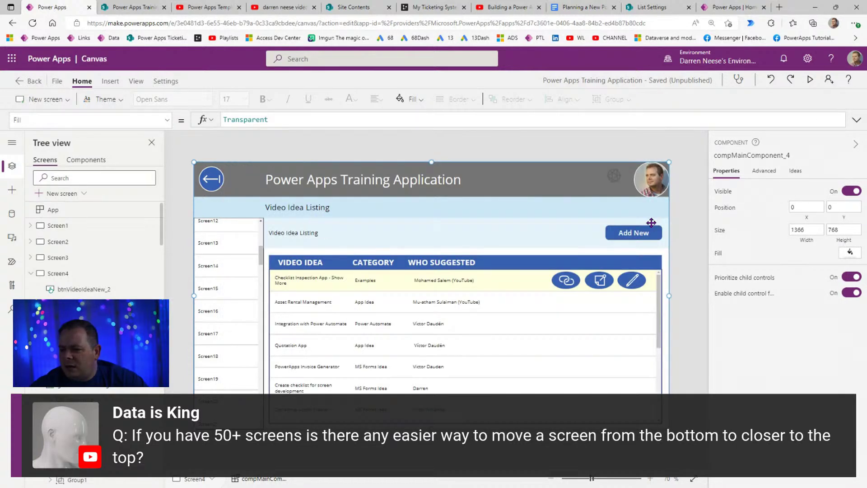
click(314, 209)
click(315, 209)
click(82, 160)
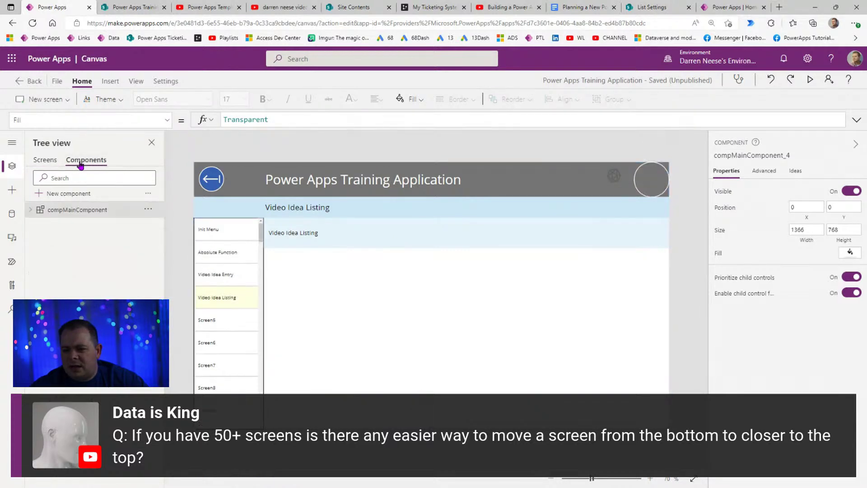
click(288, 206)
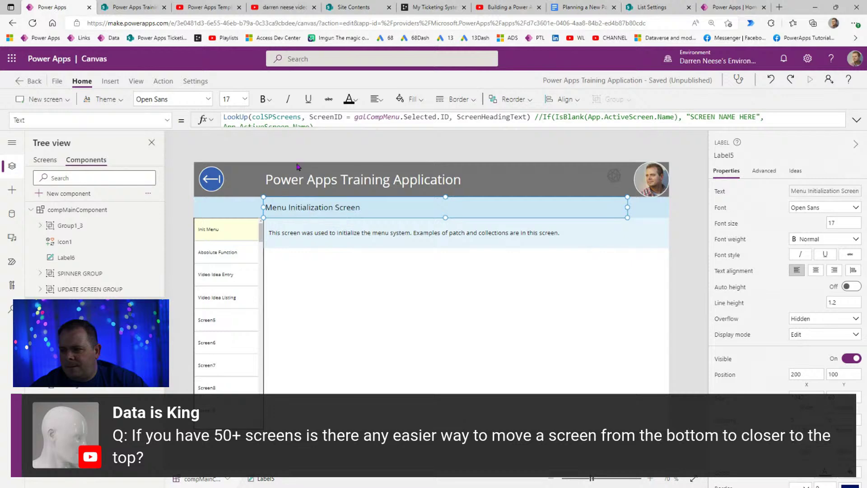
double_click(277, 117)
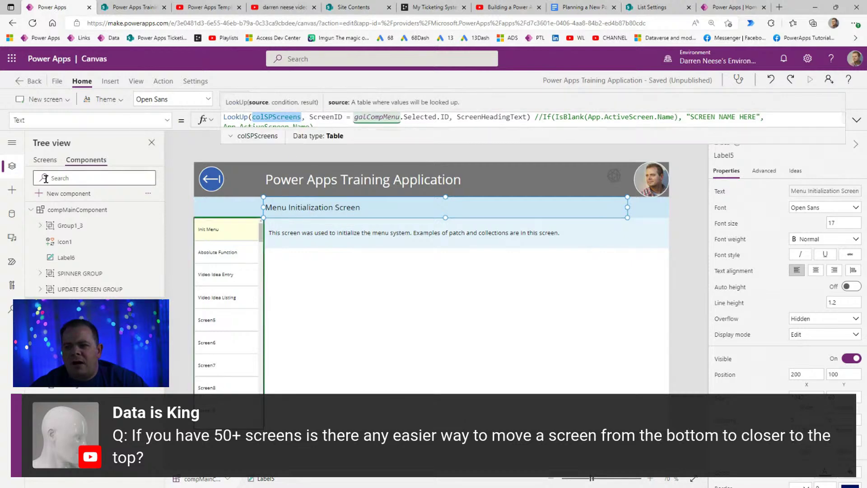
- Check the app's data sources against the colSPScreens reference in the heading formula and return to the tree view
click(14, 216)
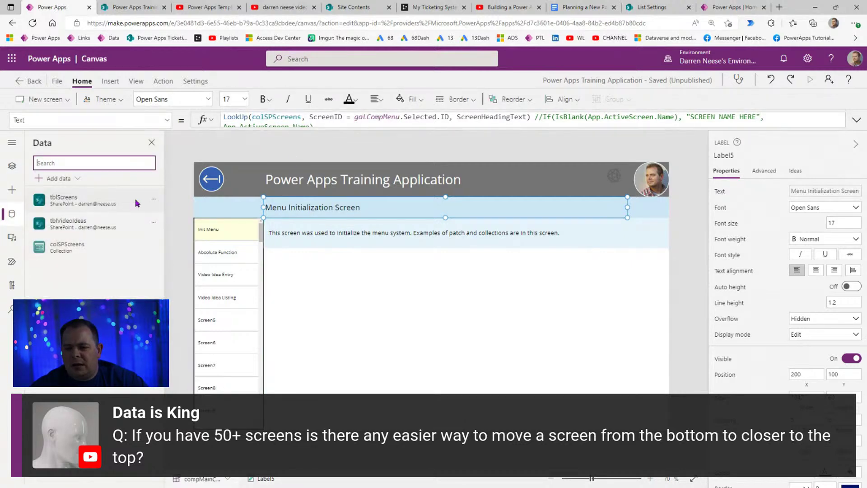
double_click(278, 117)
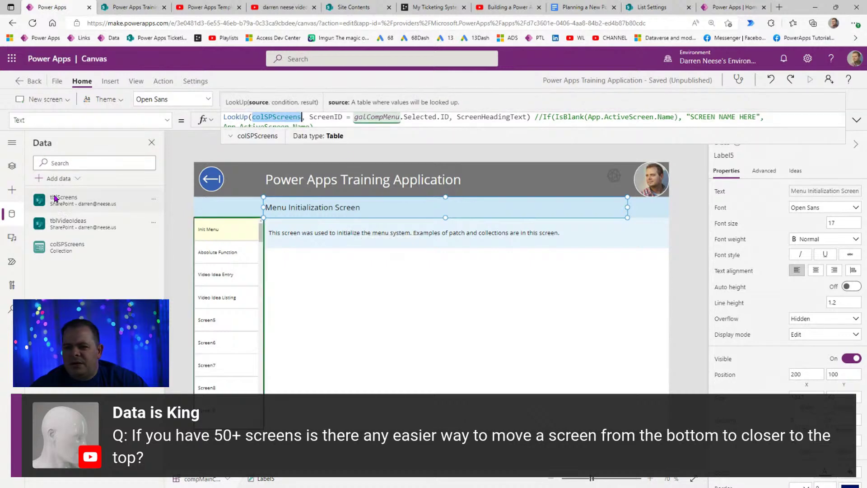
click(12, 166)
click(12, 166)
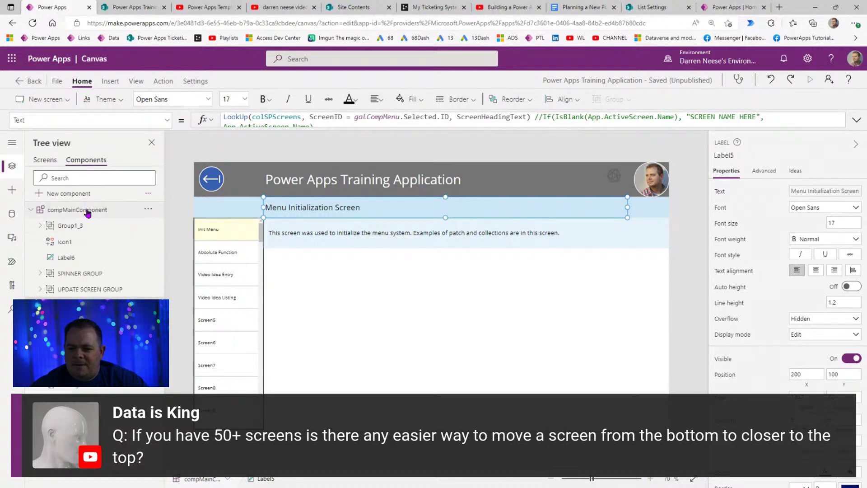
- Go back to the app's screens and reopen the App object's OnStart formula, expanded at the colSPScreens collection
click(47, 162)
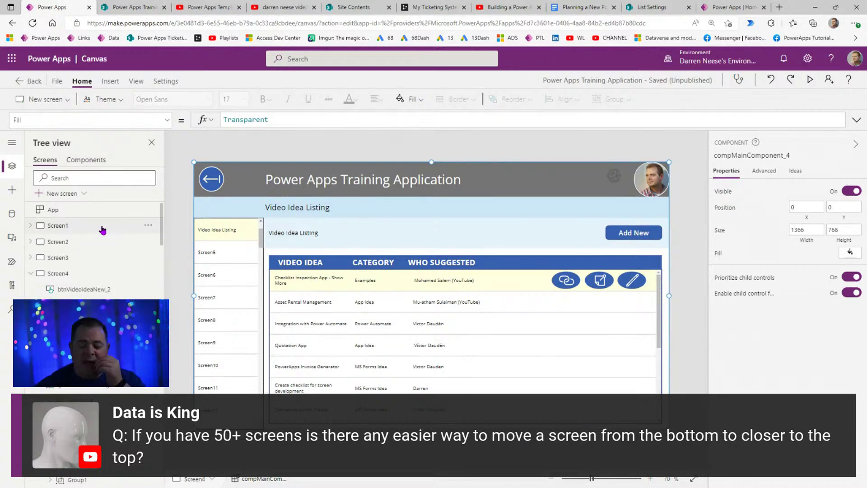
click(86, 211)
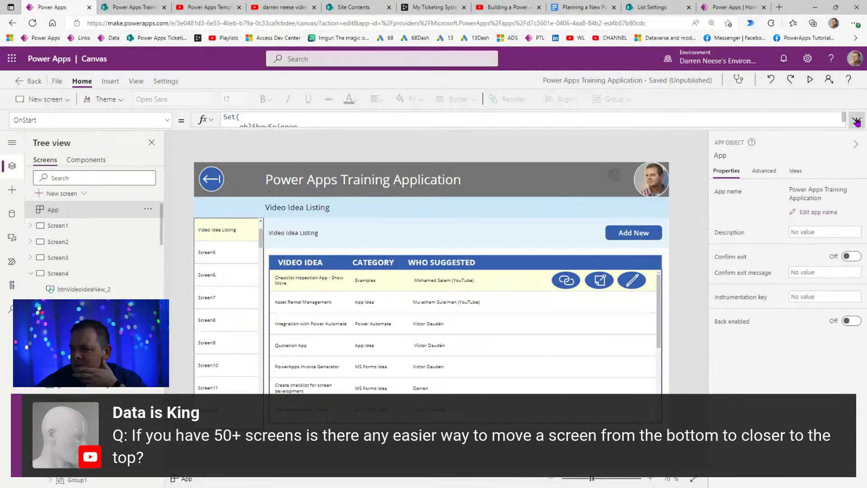
click(485, 205)
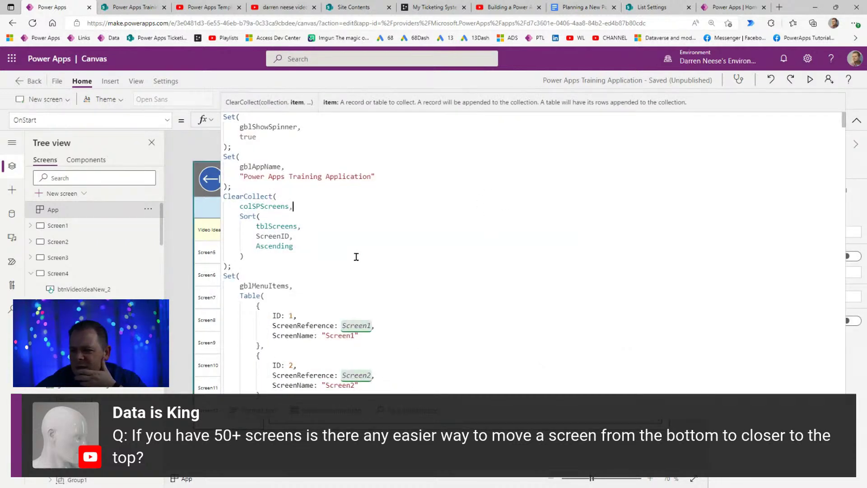
- Open the tblScreens SharePoint list behind the colSPScreens collection and examine its ScreenID, Title, MenuText and ScreenHeadingText columns
double_click(275, 207)
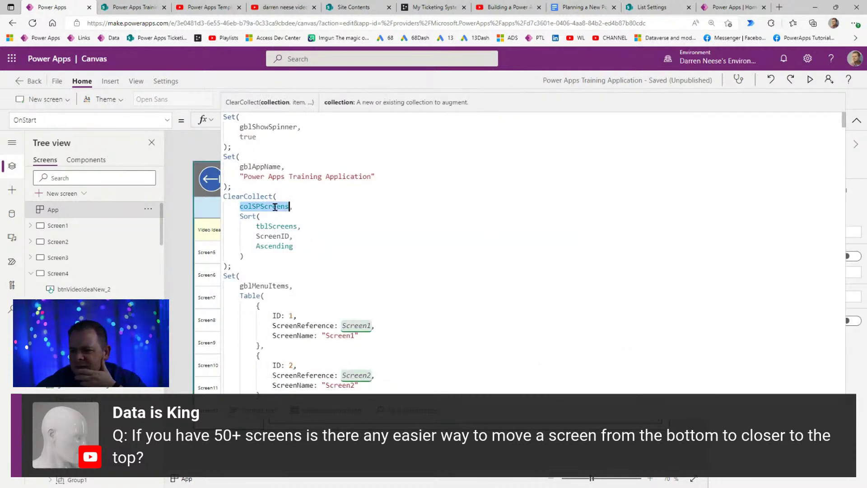
double_click(283, 225)
click(11, 214)
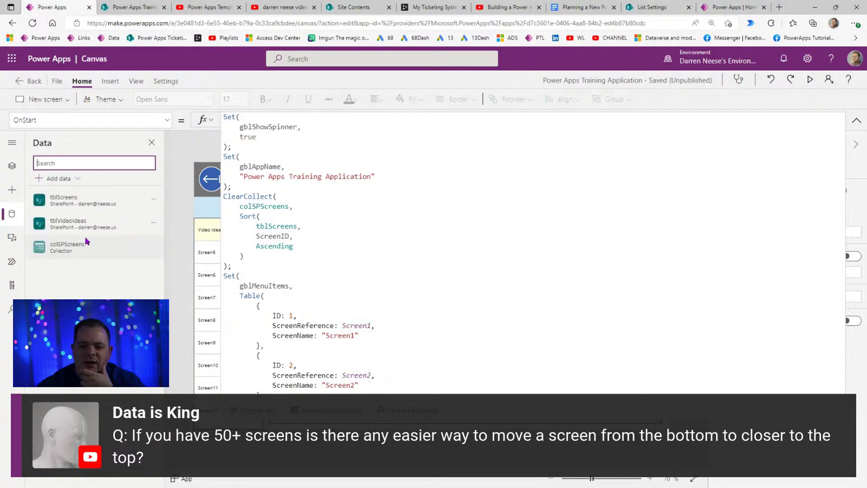
click(152, 202)
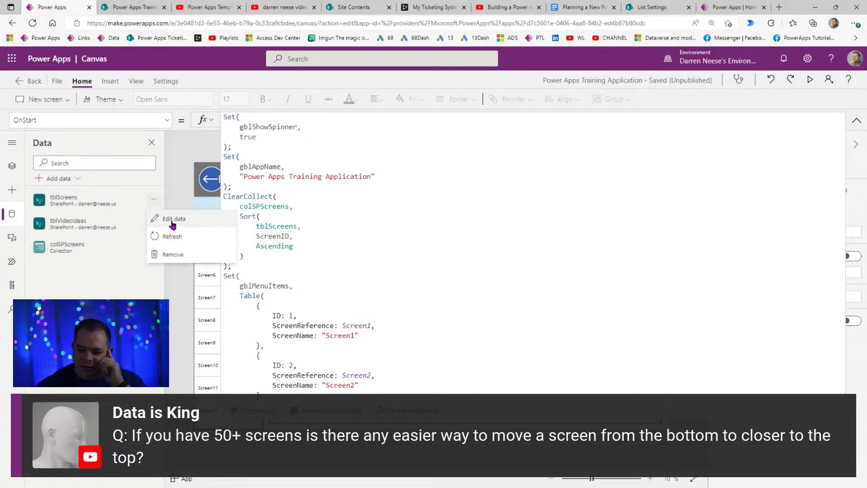
mouse_move(115, 221)
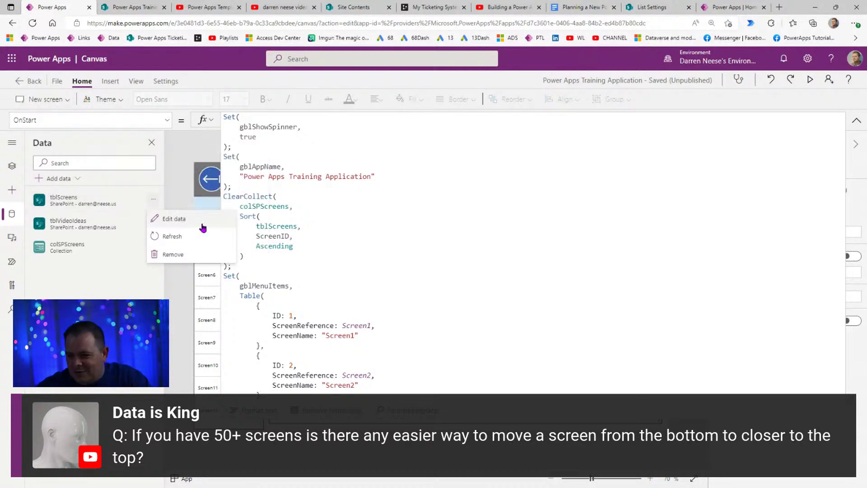
click(175, 227)
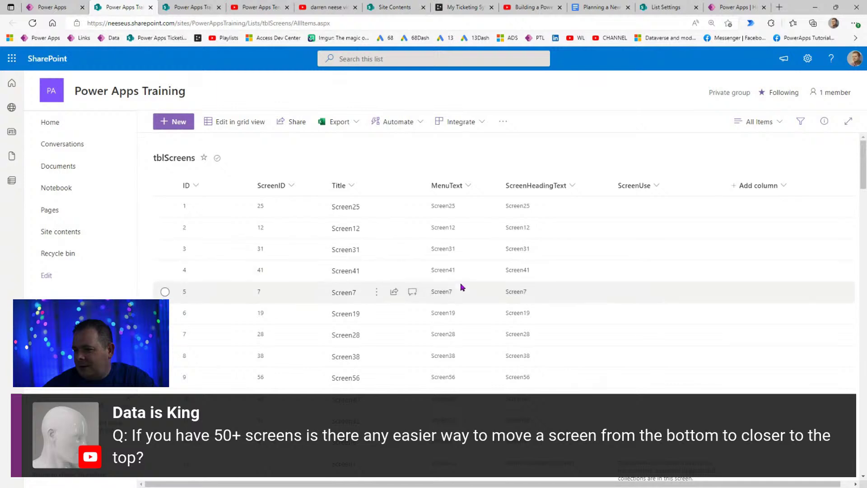
scroll(460, 289, down, 6)
scroll(459, 296, up, 4)
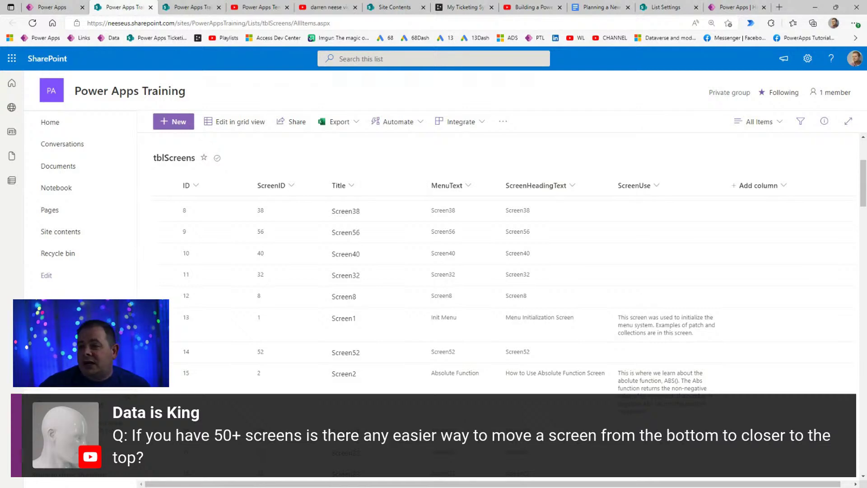
- Switch to YouTube, look over the PowerApps Tutorial channel's playlists, and search for "Power Apps: Building a Massive Application"
click(262, 10)
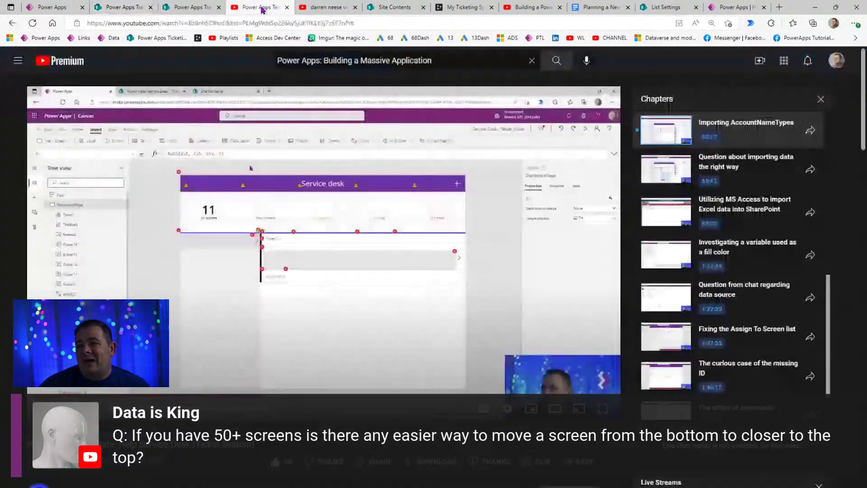
click(7, 25)
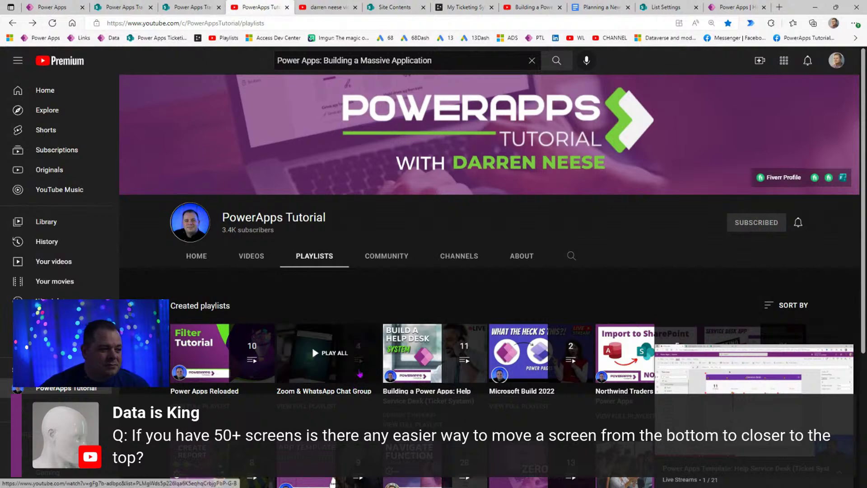
mouse_move(425, 351)
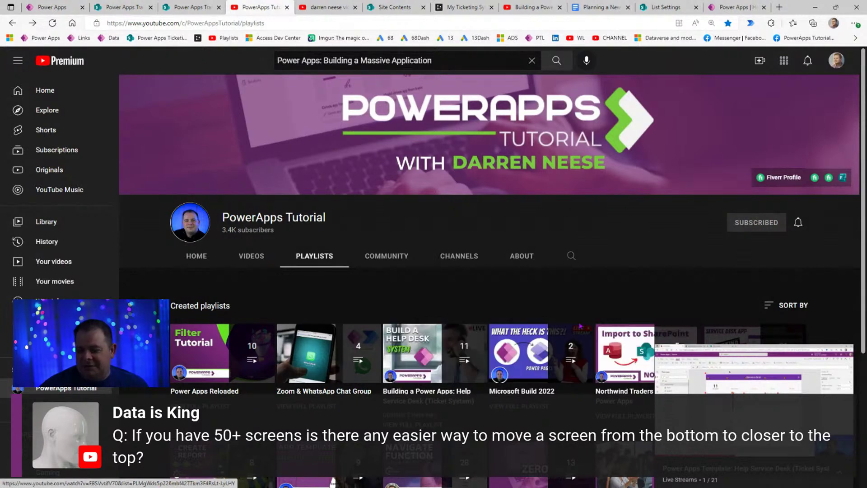
click(844, 355)
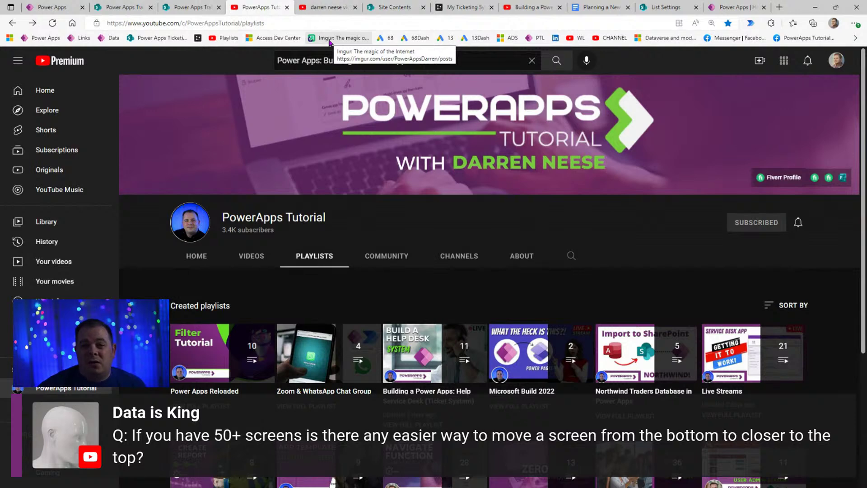
click(320, 7)
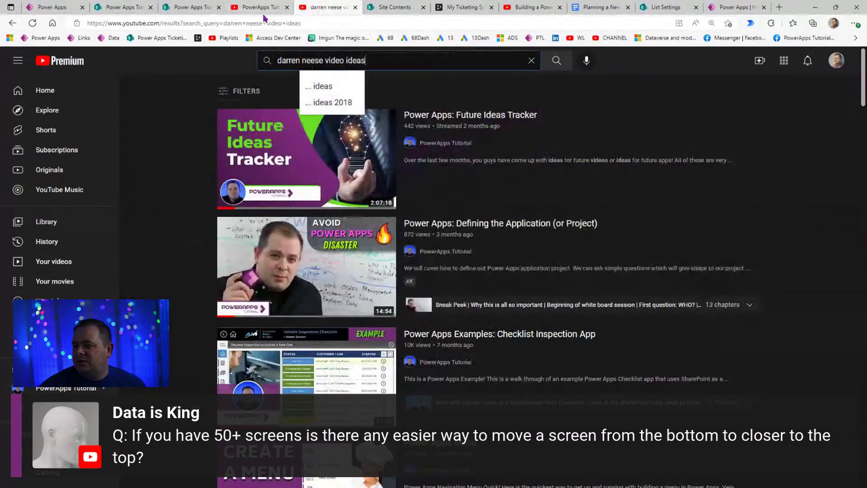
click(256, 10)
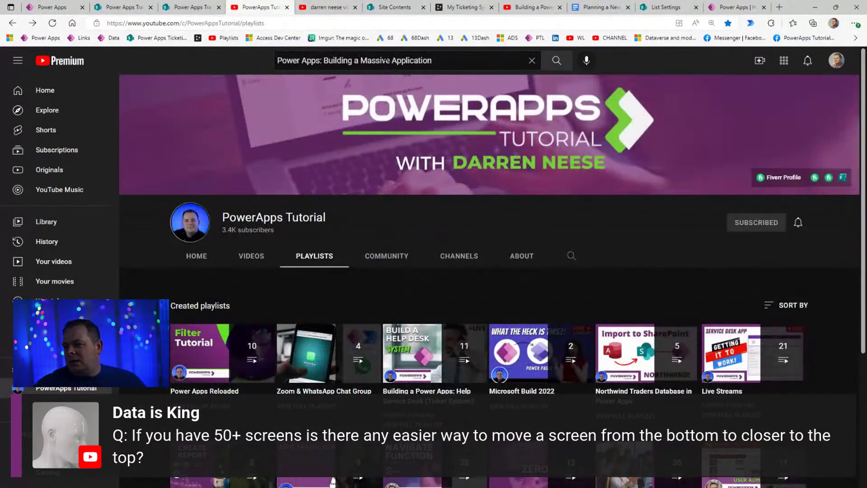
click(543, 67)
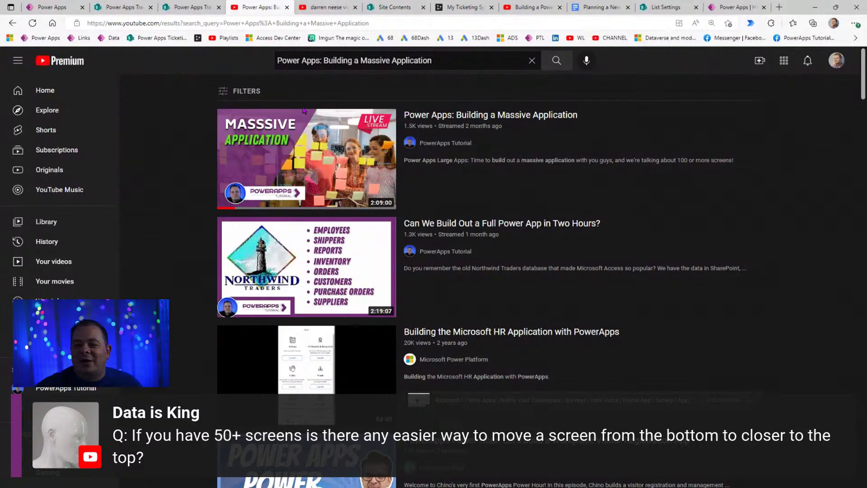
- Back in Power Apps, preview the app to open the "Checklist Inspection App - Show More" idea on the Video Idea Entry screen
click(52, 7)
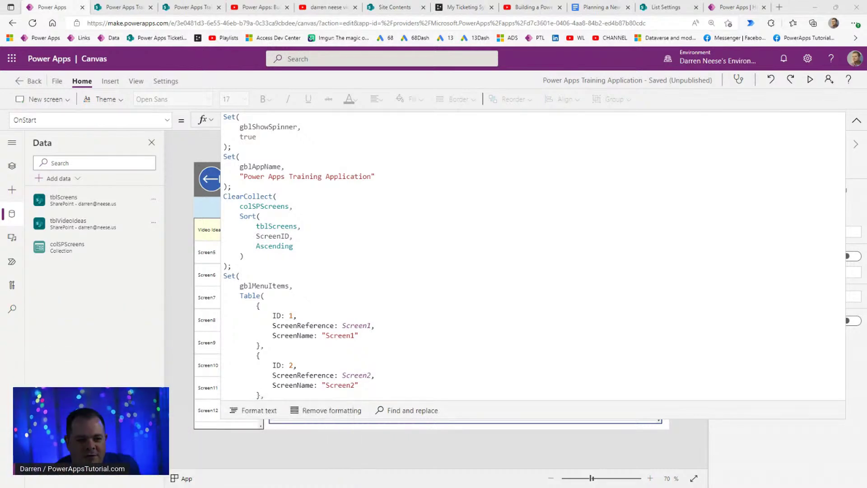
click(857, 120)
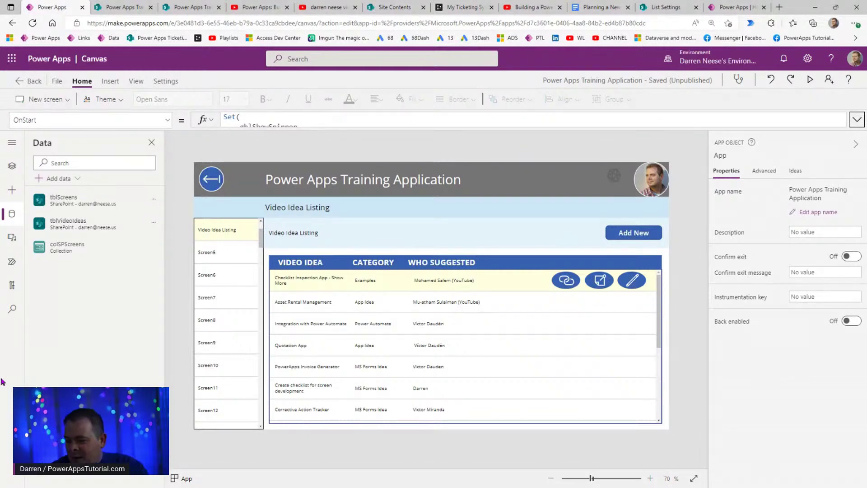
click(811, 82)
click(732, 259)
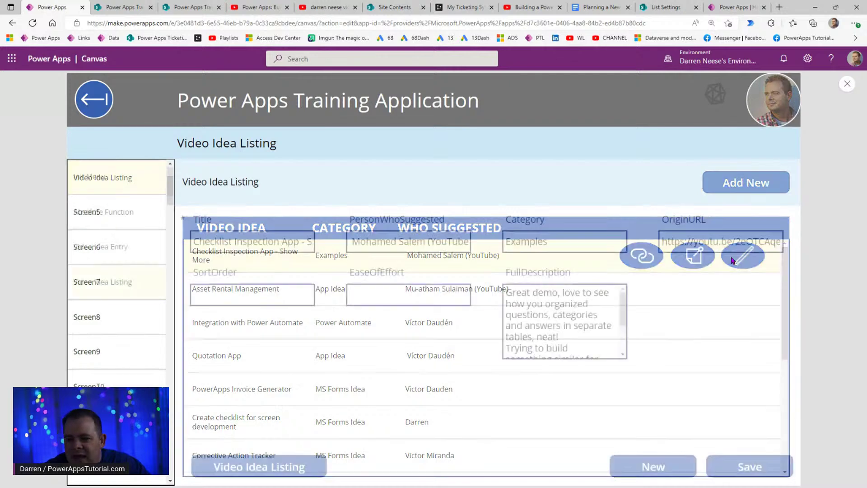
click(847, 85)
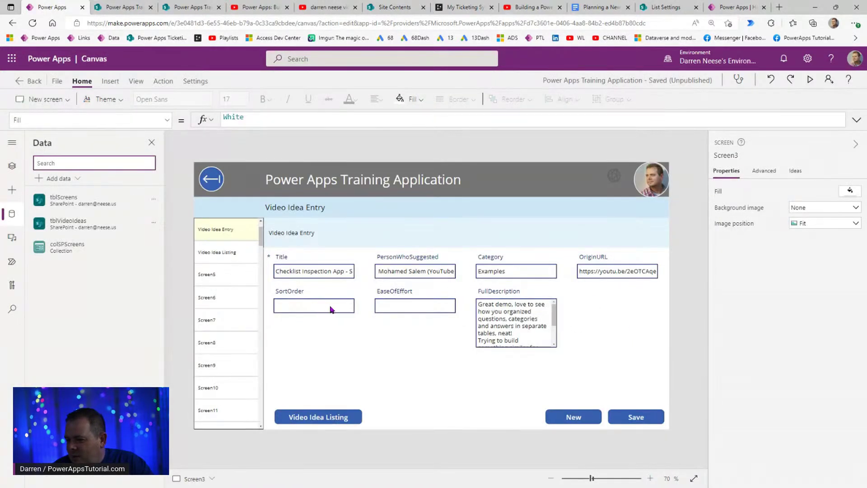
- Widen the Title and PersonWhoSuggested cards to 582 each so that together they fill the form's first row
click(332, 310)
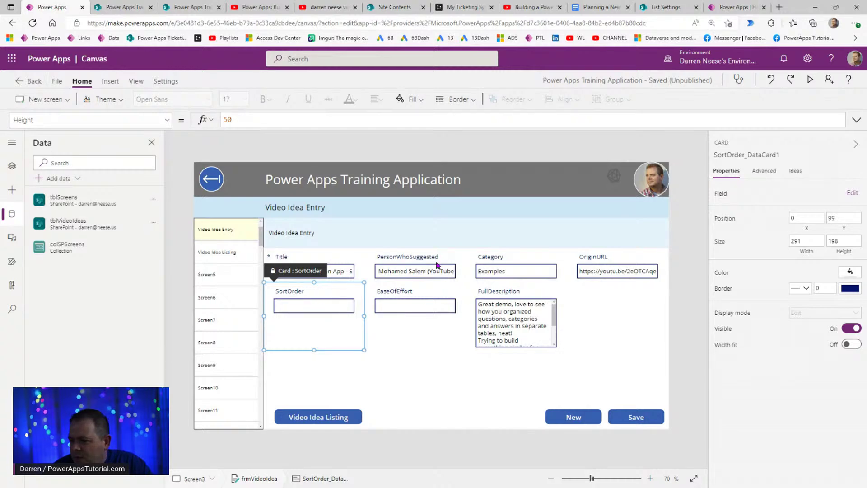
click(356, 264)
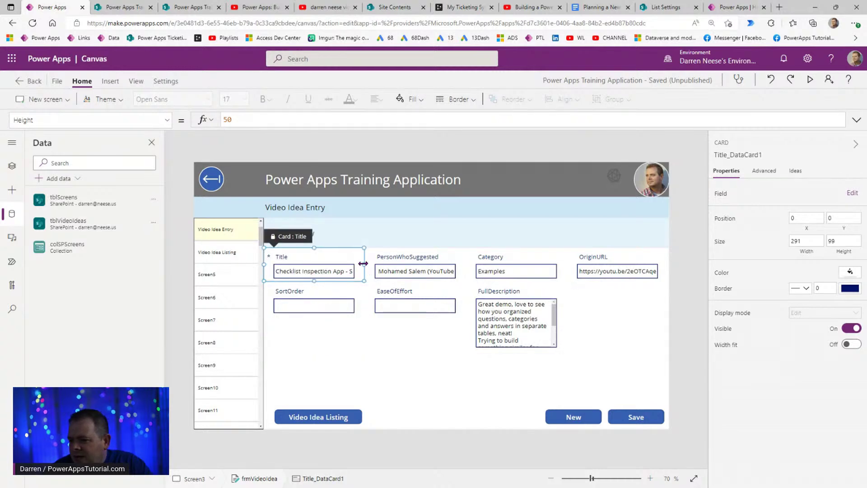
drag(363, 263, 432, 265)
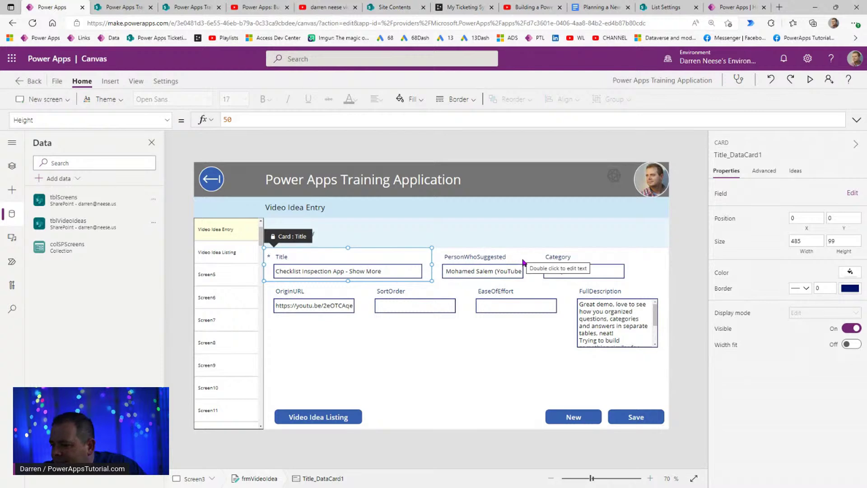
click(501, 262)
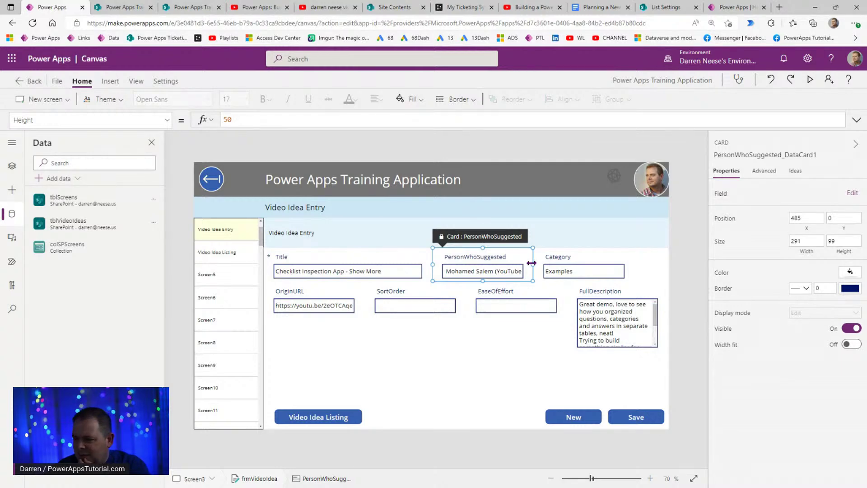
drag(533, 265, 597, 267)
click(421, 261)
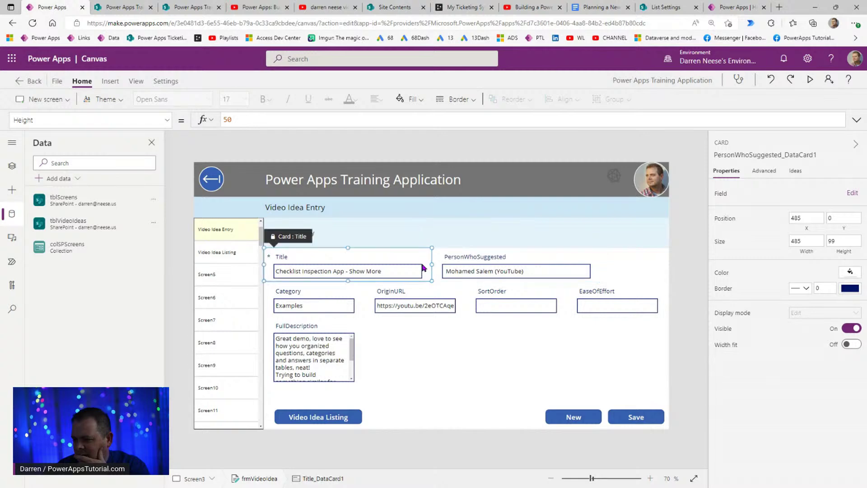
drag(429, 263, 455, 267)
click(589, 254)
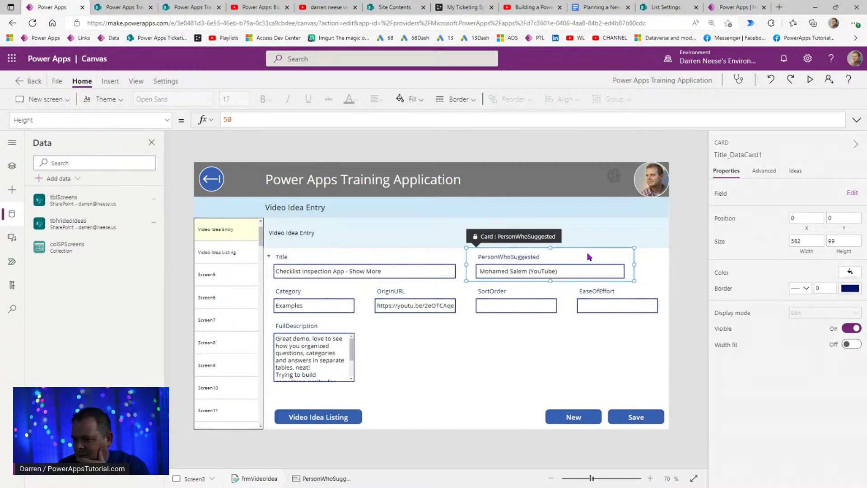
drag(633, 261, 661, 266)
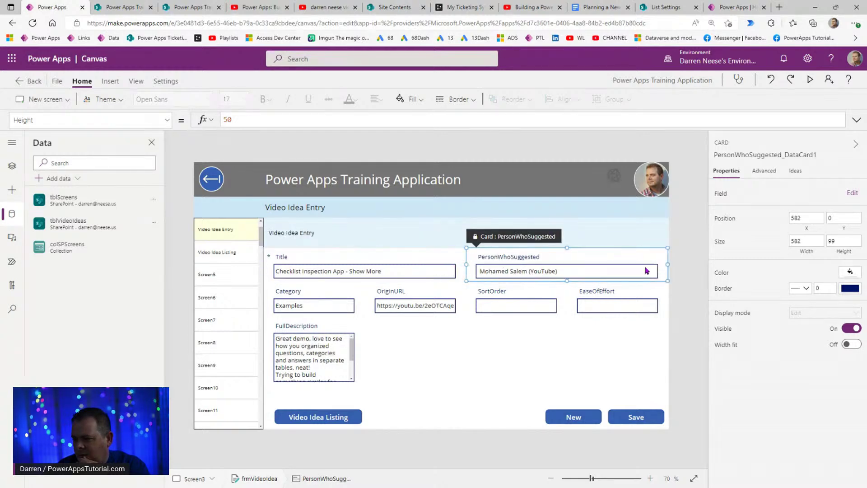
- Widen the Category and OriginURL cards to 582 each so that together they fill the form's second row
click(349, 291)
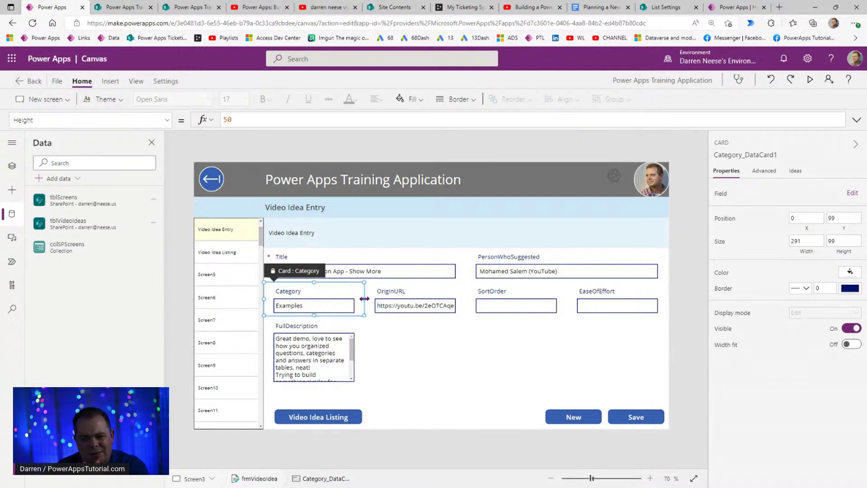
mouse_move(364, 299)
mouse_down()
mouse_move(439, 300)
mouse_move(367, 301)
mouse_up()
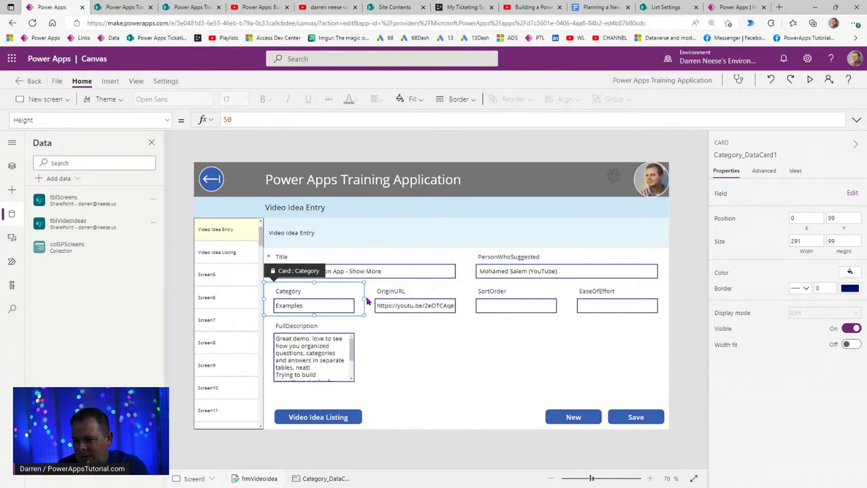
click(371, 302)
drag(465, 300, 483, 305)
drag(481, 304, 527, 301)
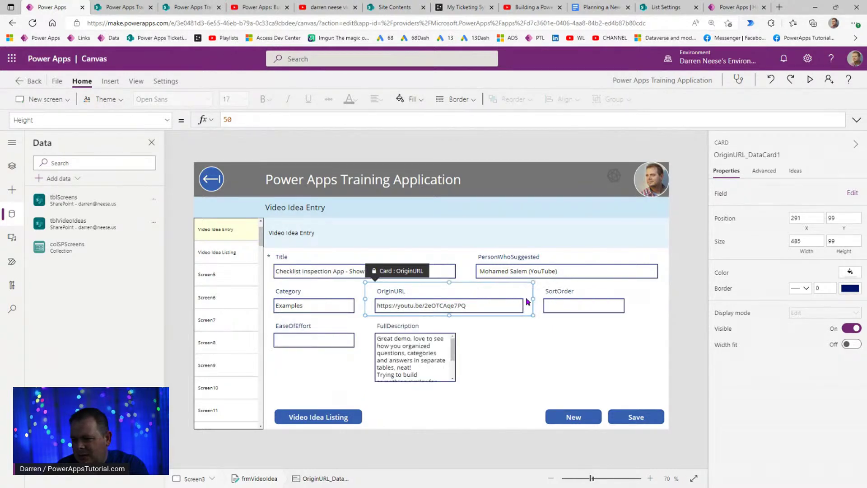
click(347, 293)
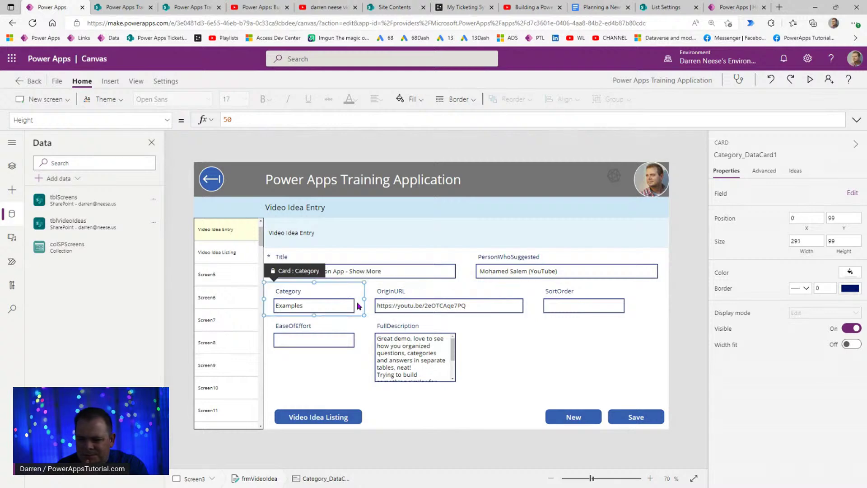
drag(364, 299, 464, 300)
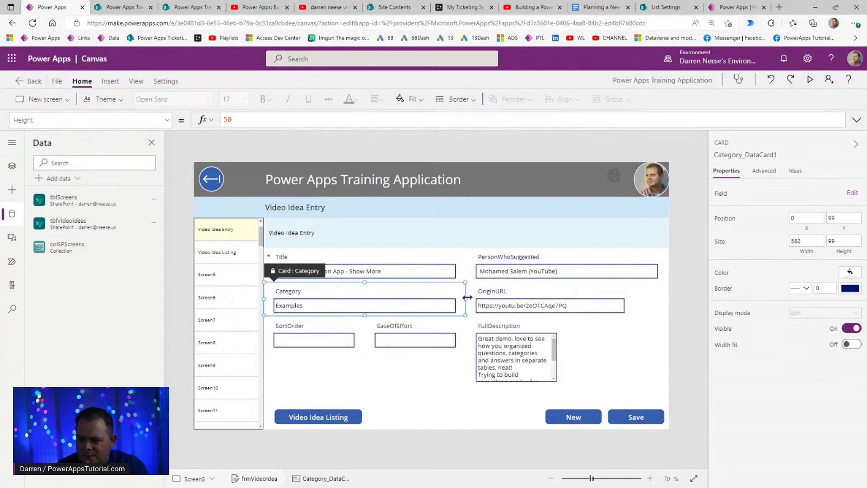
click(633, 307)
drag(634, 299, 658, 300)
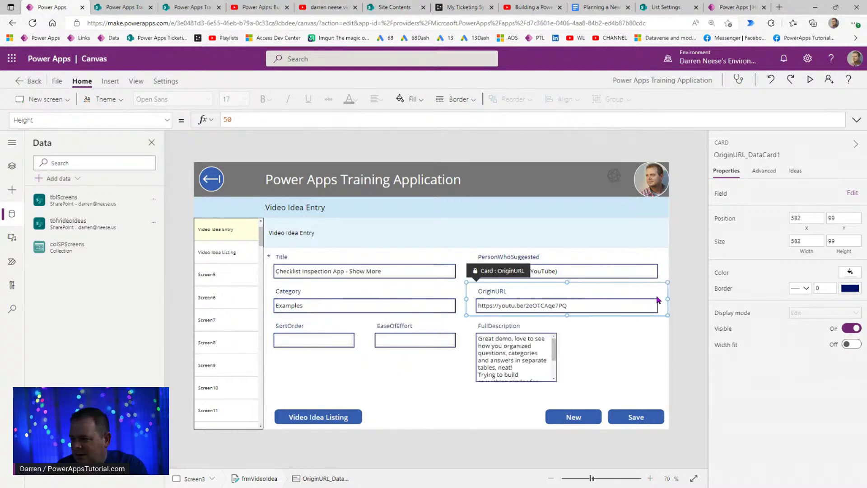
- Widen the FullDescription card to 582 and make it slightly taller, reaching closer to the buttons below
click(561, 357)
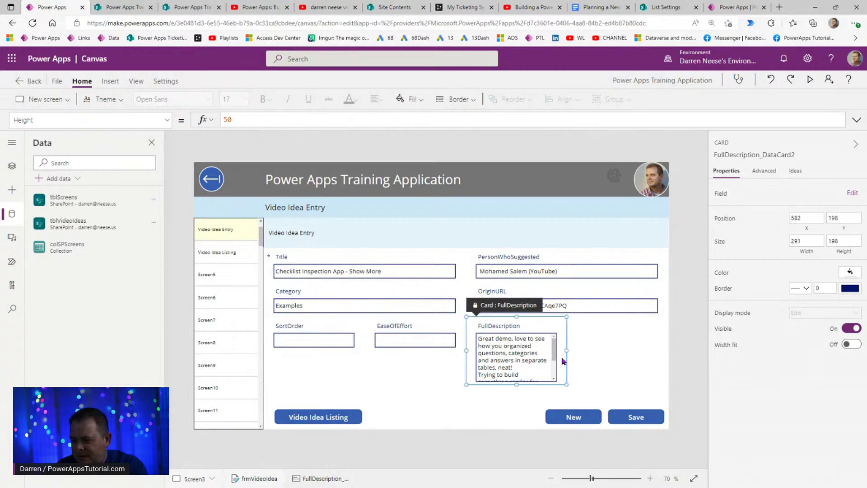
drag(568, 350, 662, 351)
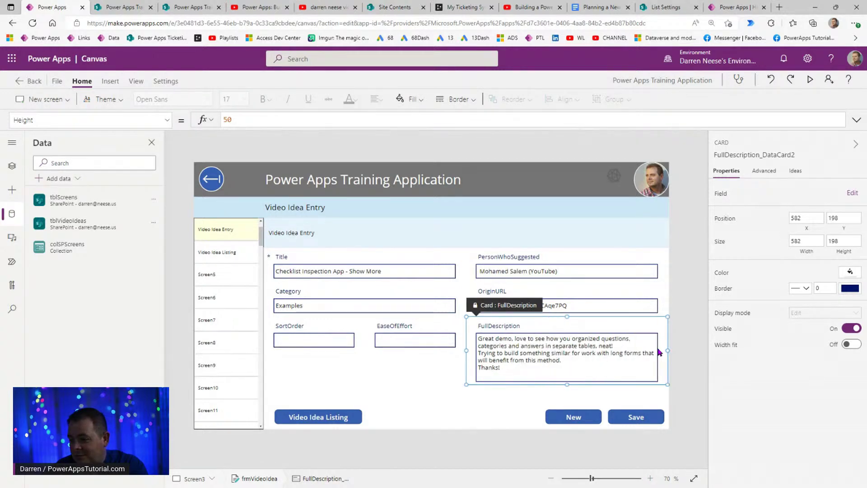
drag(567, 385, 566, 394)
click(576, 364)
click(675, 285)
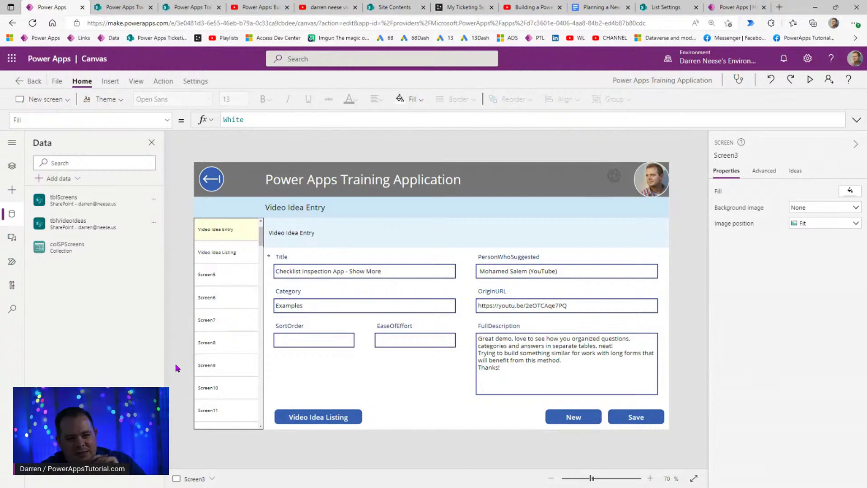
- Save the app and preview the rearranged Video Idea Entry form
key(ctrl+s)
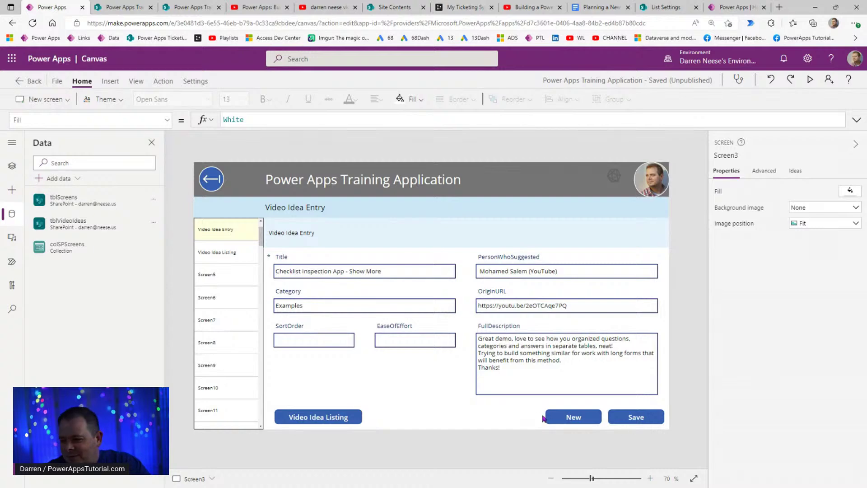
click(809, 80)
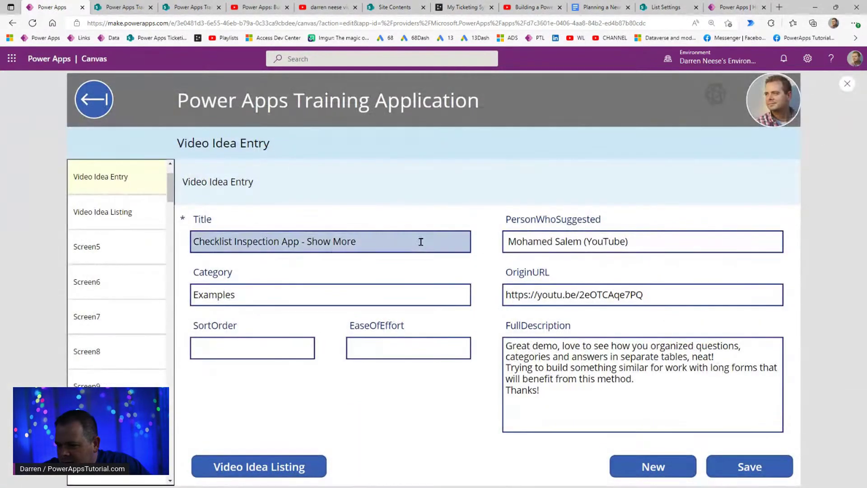
- Copy the OriginURL address from the form and open that video in the YouTube browser tab
click(244, 242)
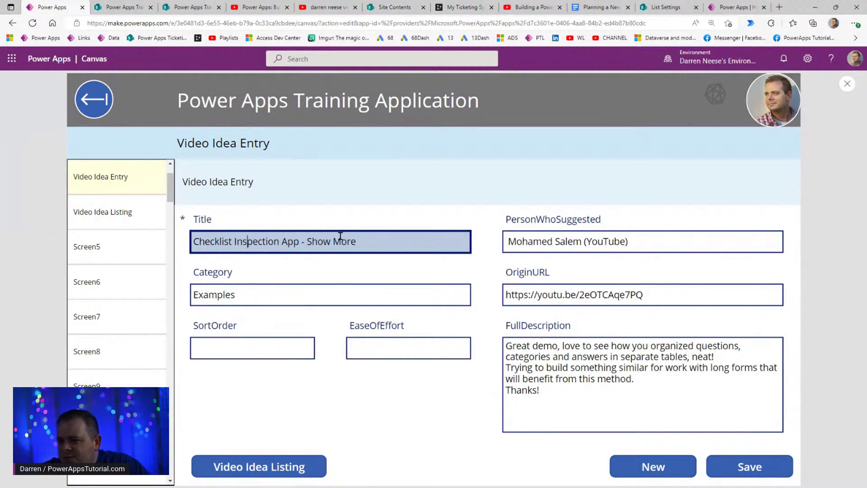
click(368, 238)
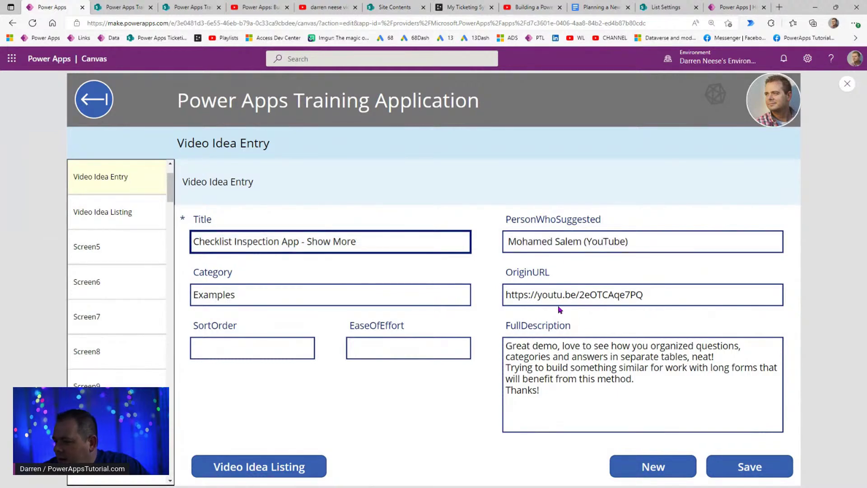
click(651, 293)
drag(652, 293, 473, 304)
key(ctrl+c)
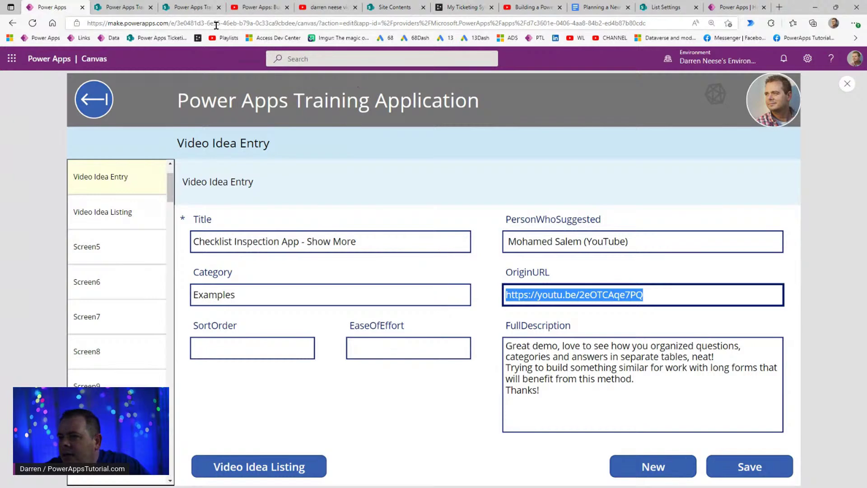
click(260, 7)
click(287, 23)
key(ctrl+v)
key(Return)
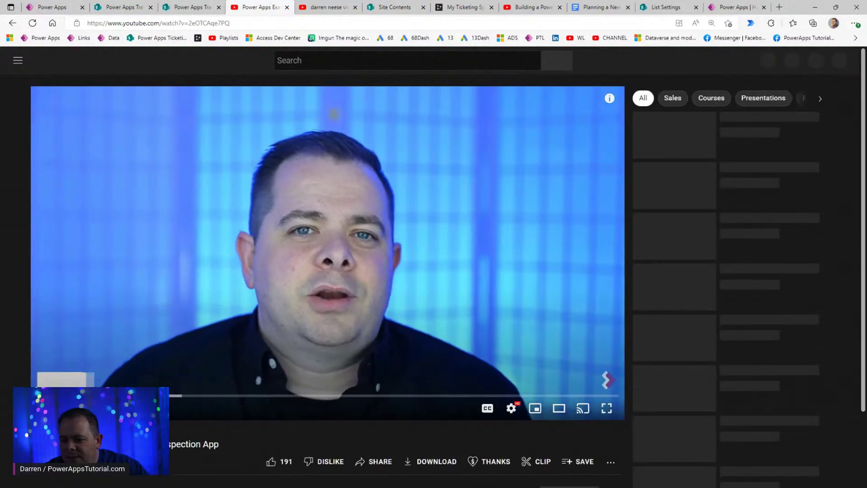
- Check the video's title and comments, and skip playback to the Edit Customer Screen part in the wider player view
scroll(279, 368, down, 2)
scroll(279, 369, down, 5)
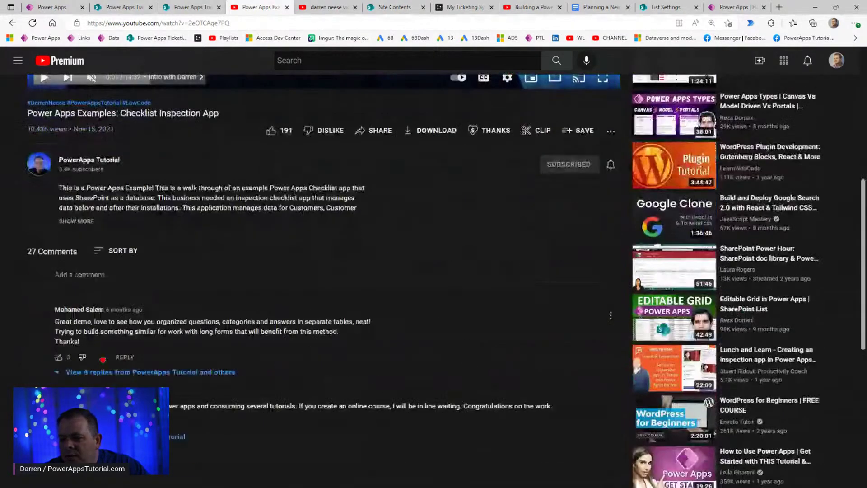
drag(228, 114, 27, 114)
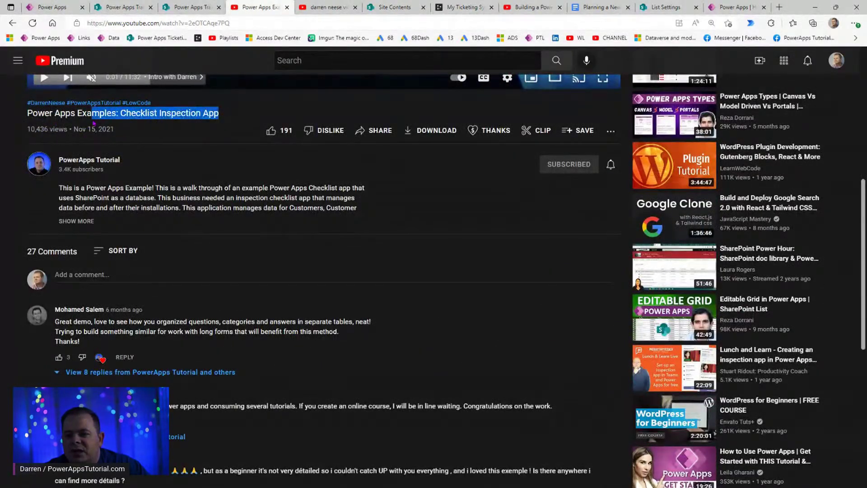
scroll(157, 395, up, 7)
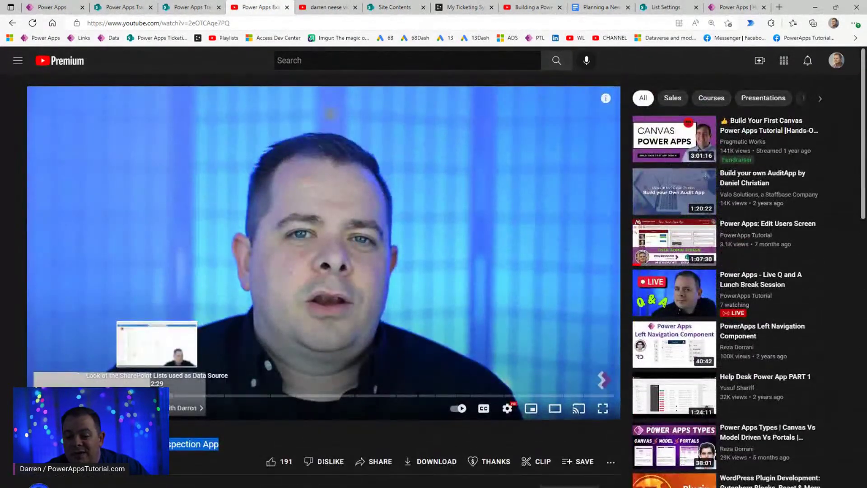
click(192, 396)
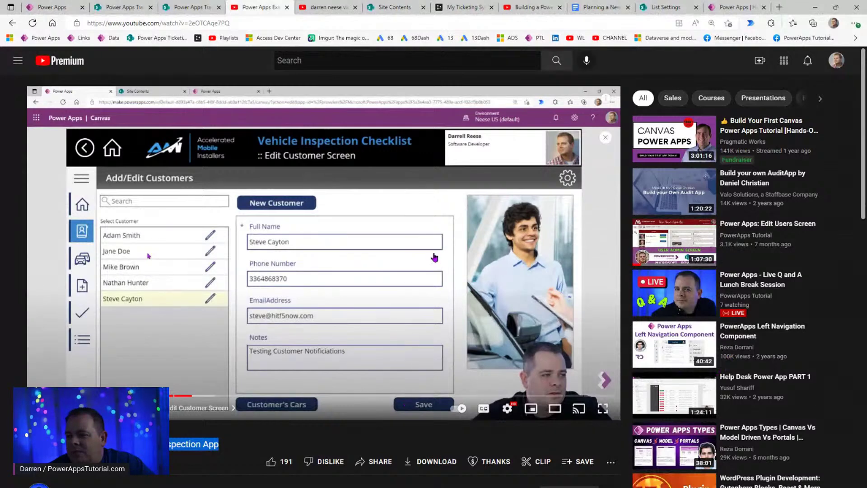
click(554, 408)
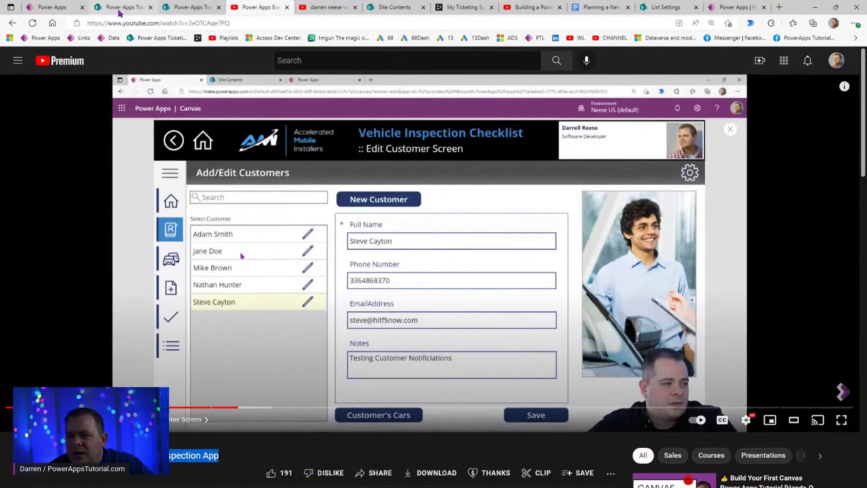
- Switch back to the Power Apps preview and examine the entry's Category, SortOrder and FullDescription fields
click(124, 10)
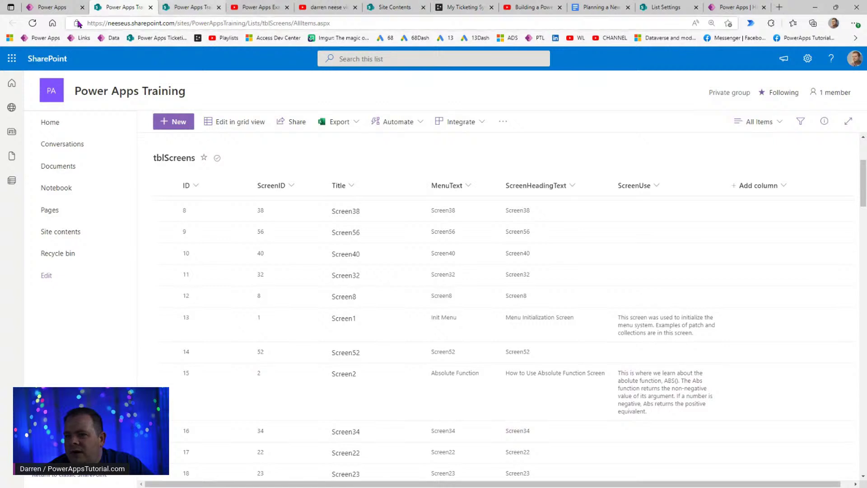
click(57, 7)
click(246, 300)
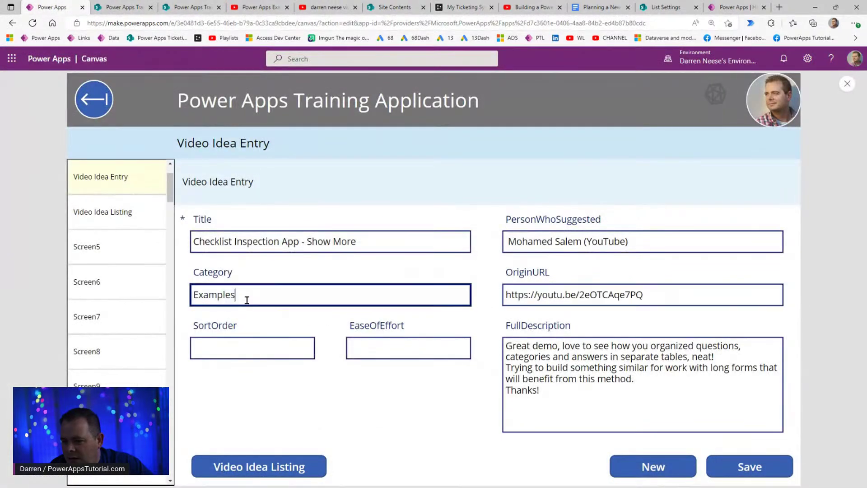
click(247, 351)
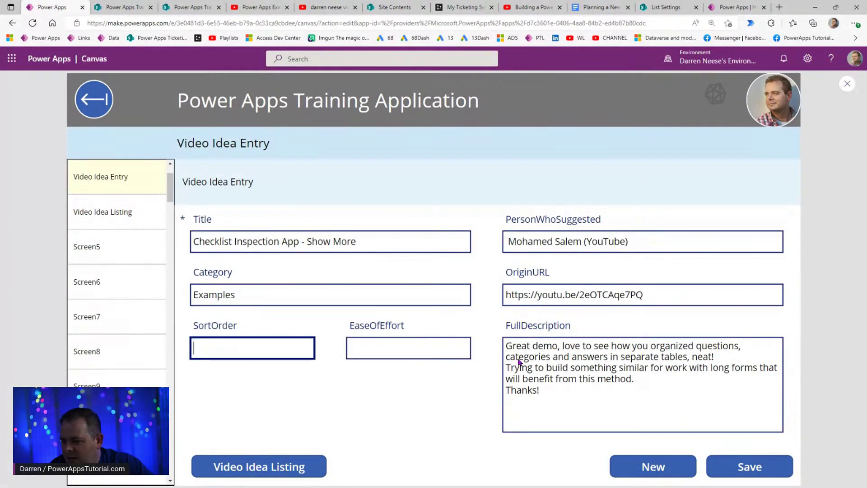
click(625, 392)
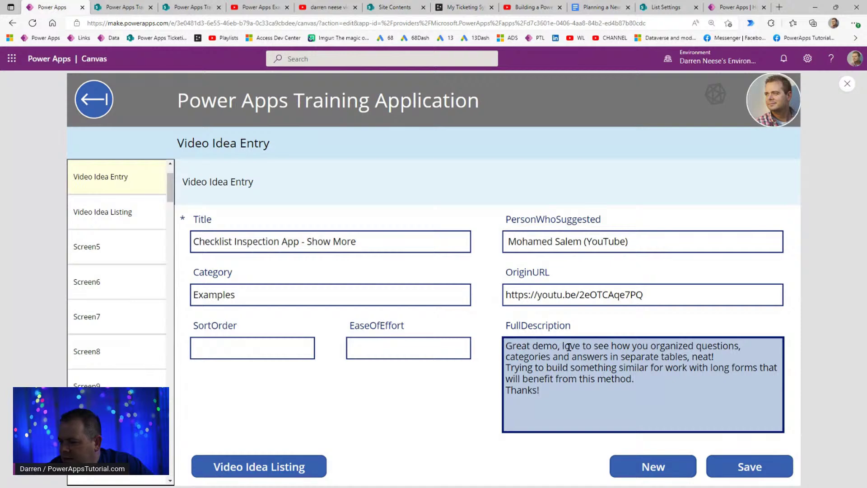
drag(563, 358, 717, 359)
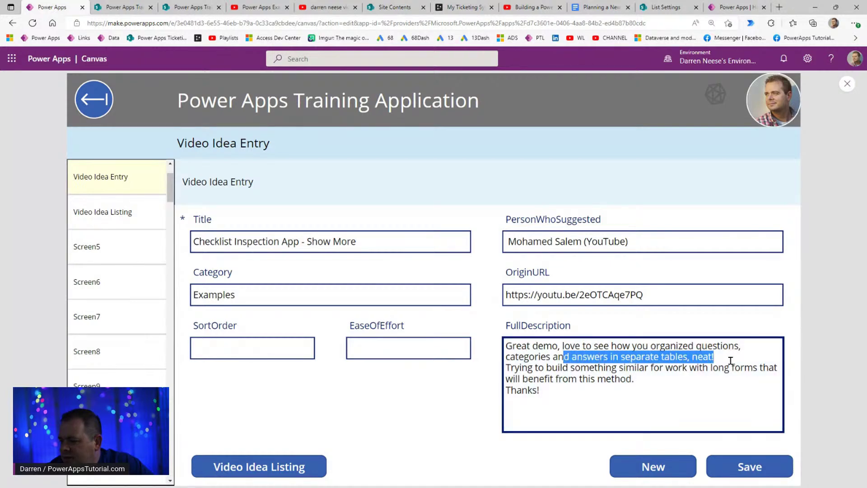
click(702, 383)
drag(506, 368, 616, 378)
click(680, 381)
key(ctrl+a)
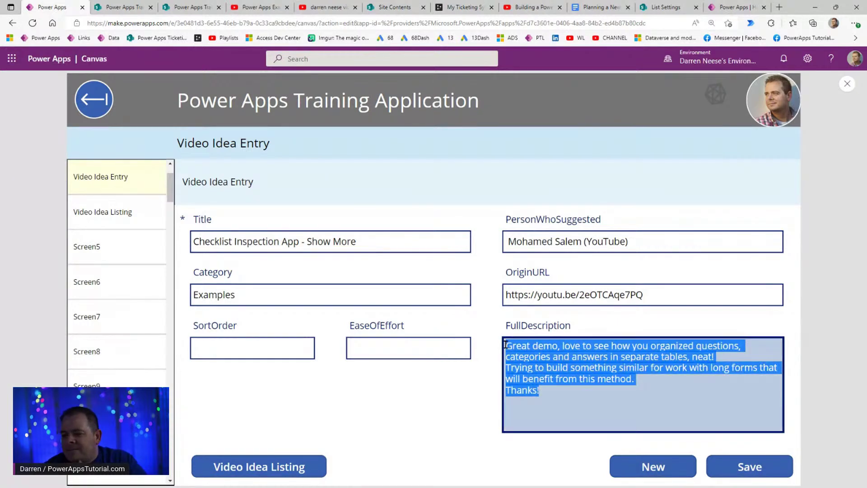
click(596, 376)
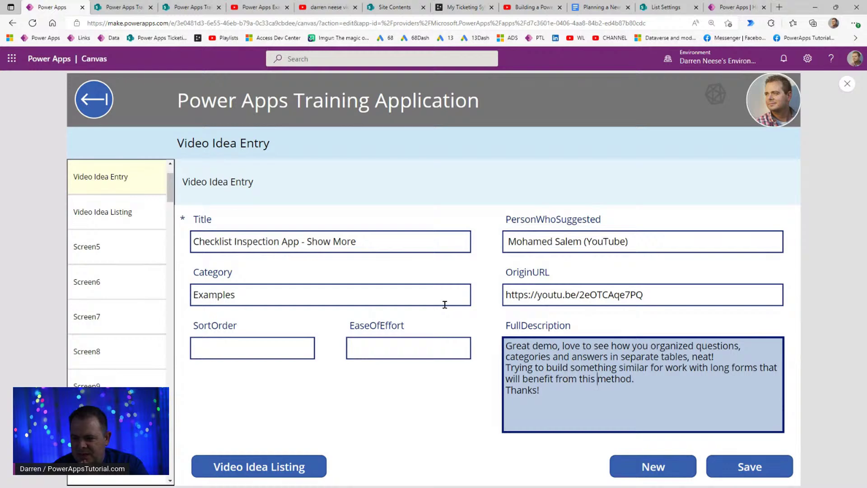
- In SharePoint's tblScreens list, add a multiple lines of text column named DarrensNotes
click(117, 8)
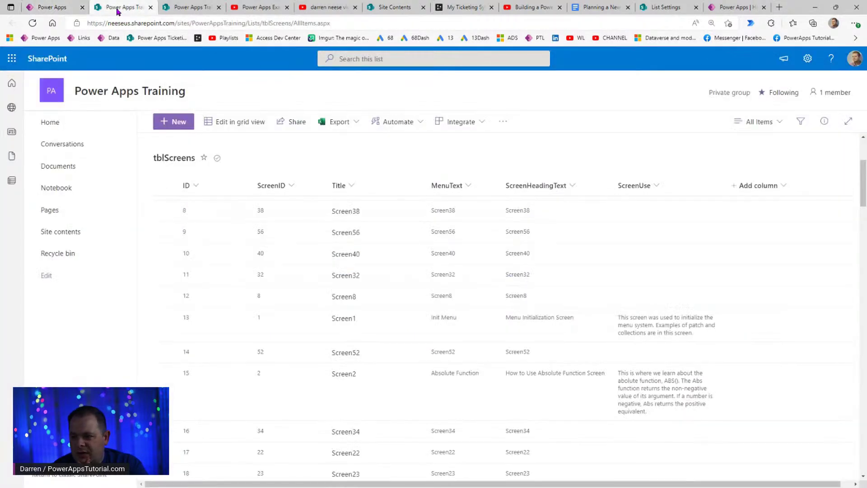
click(752, 187)
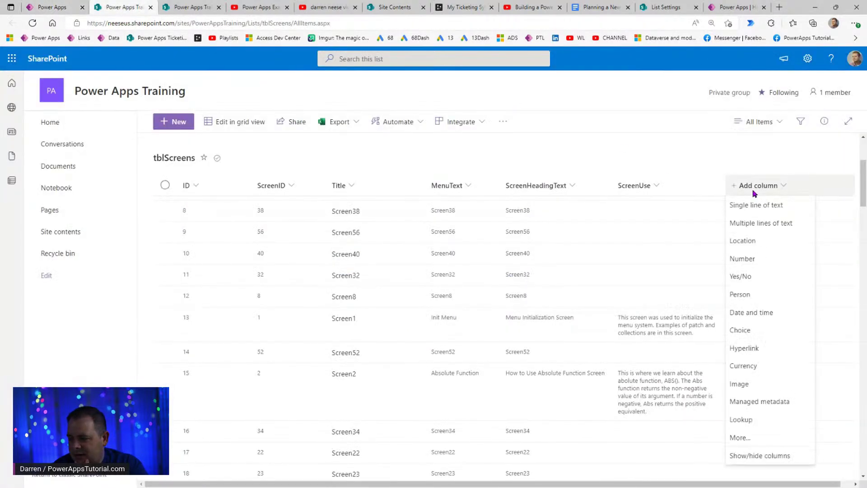
click(763, 225)
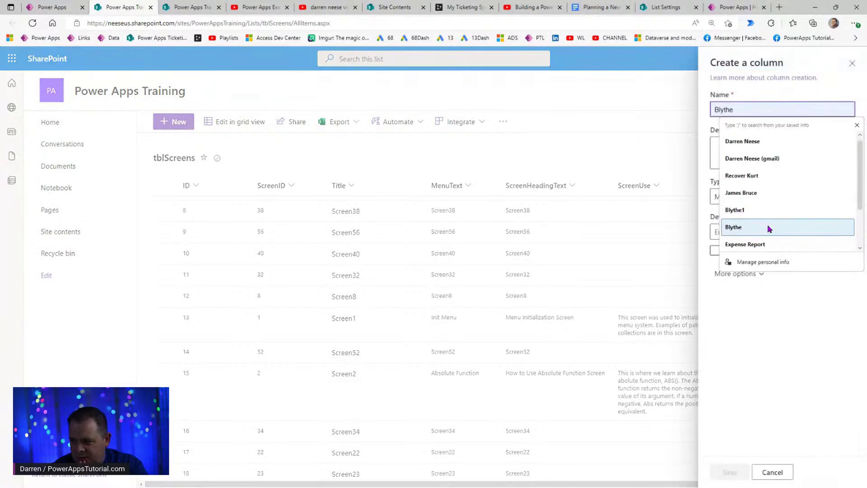
click(799, 110)
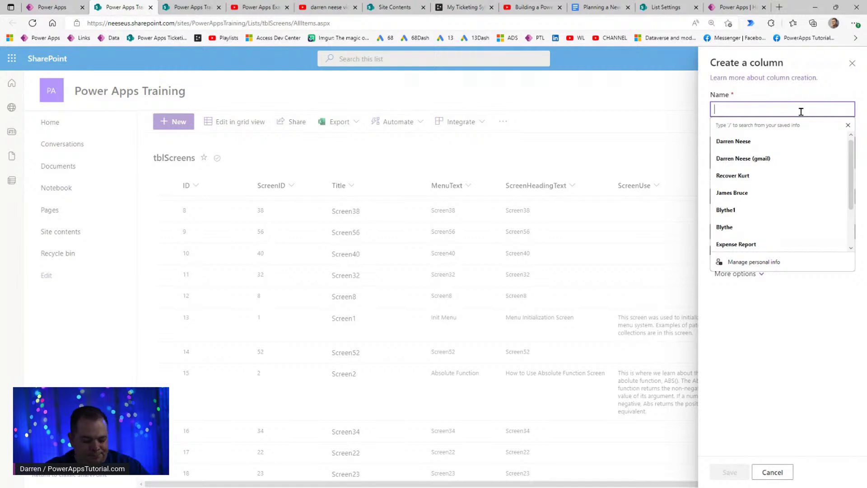
text(DarrensNotes)
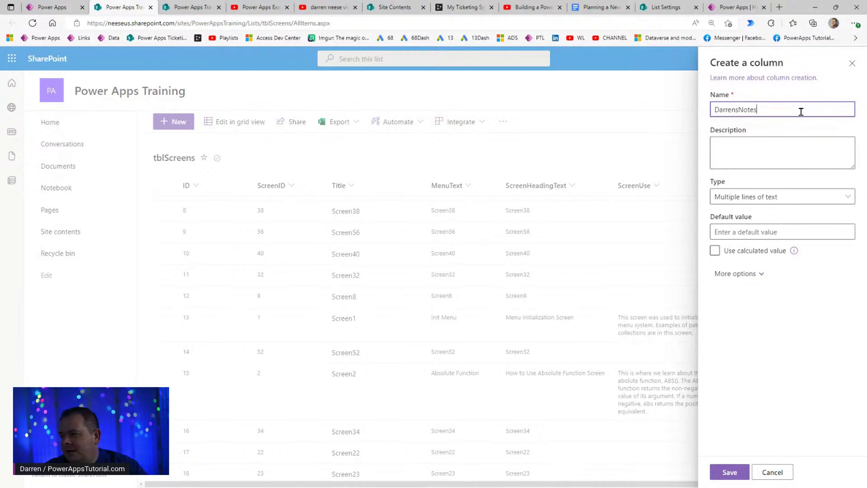
click(724, 474)
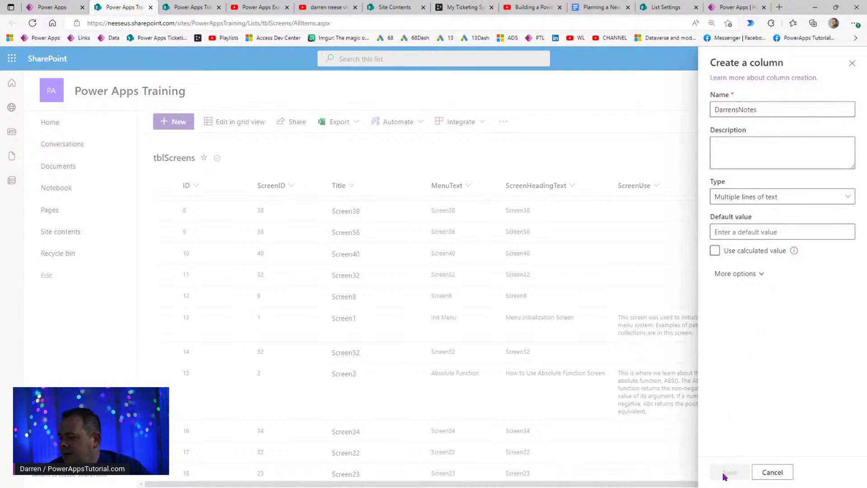
- Switch back to the Power Apps editor and refresh the tblVideoIdeas data source
click(61, 10)
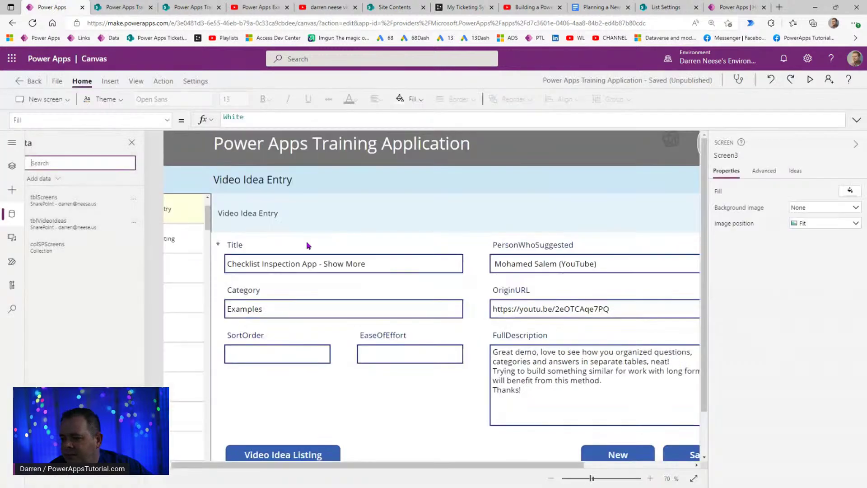
mouse_move(117, 242)
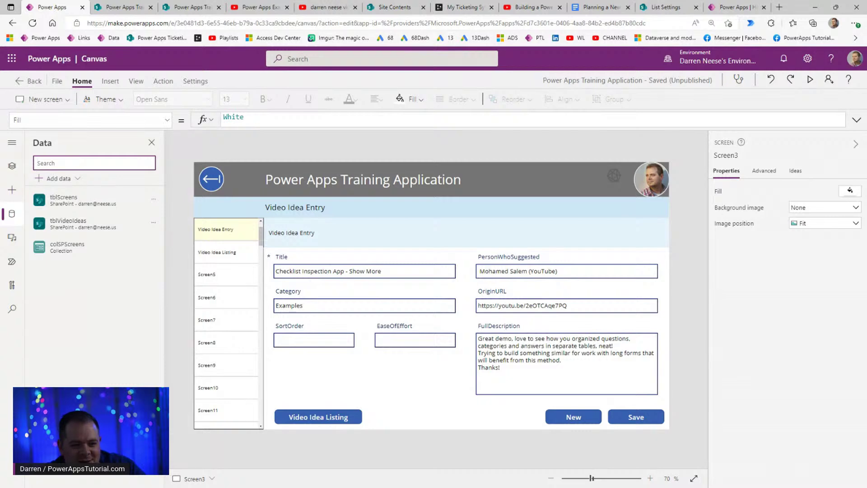
click(153, 223)
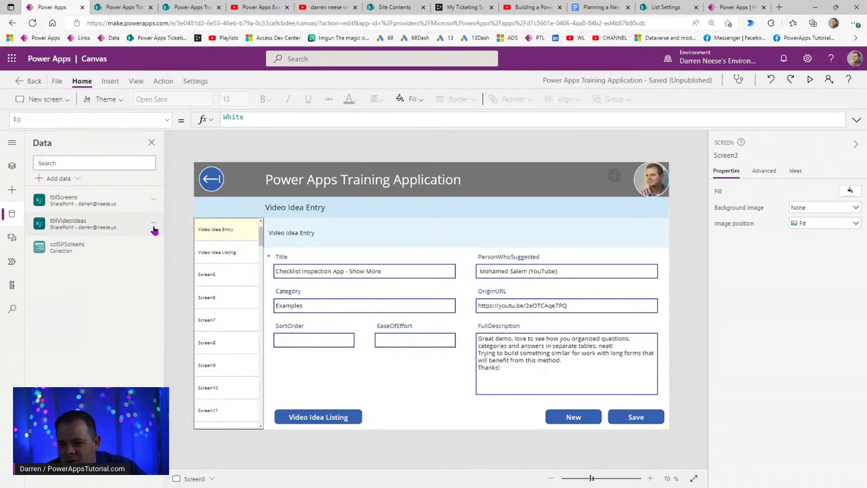
click(158, 262)
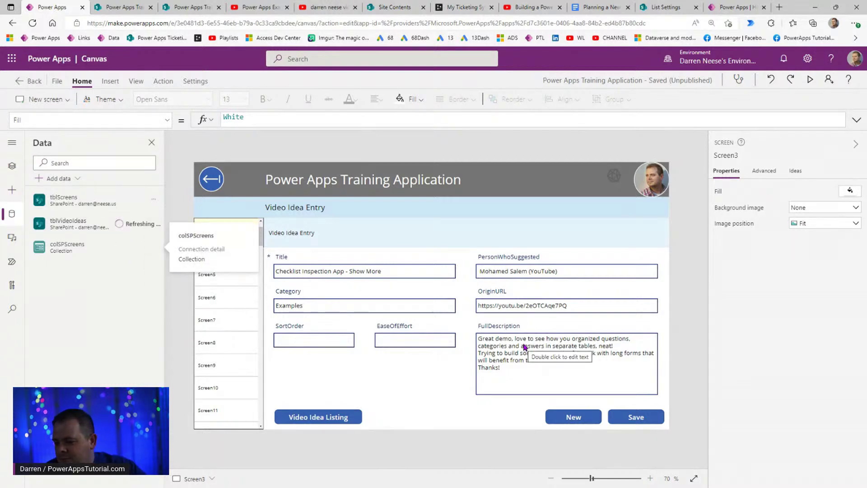
click(441, 392)
click(474, 385)
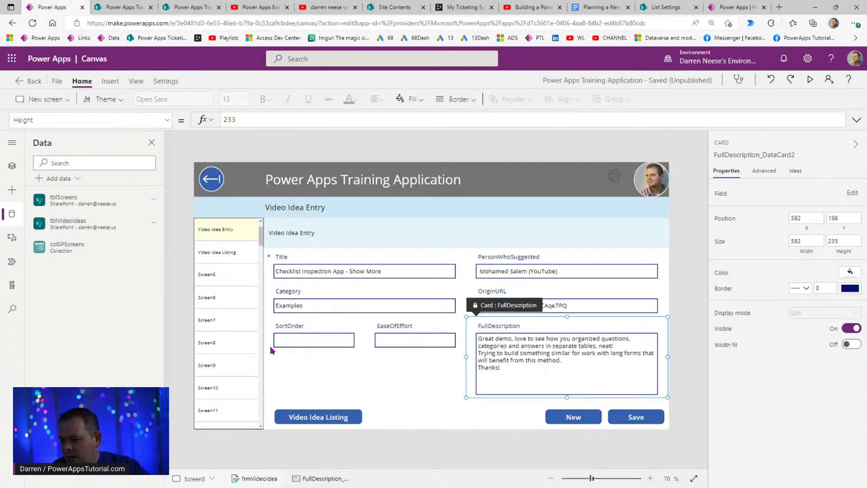
- Try to find the DarrensNotes field for frmVideoIdea by searching its available fields for "darr"
click(13, 165)
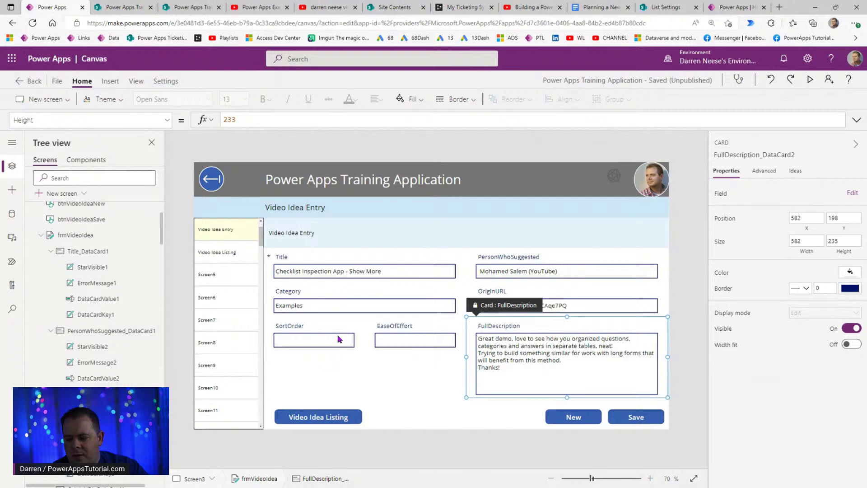
click(117, 235)
click(844, 209)
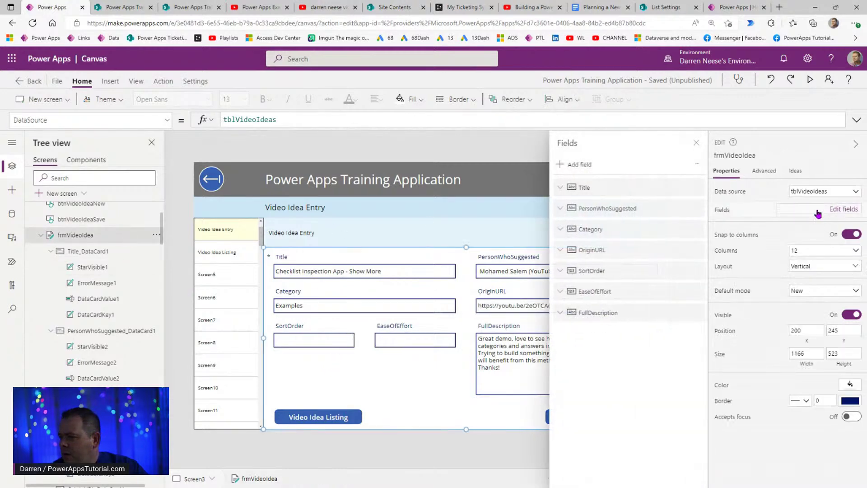
click(572, 165)
text(darr)
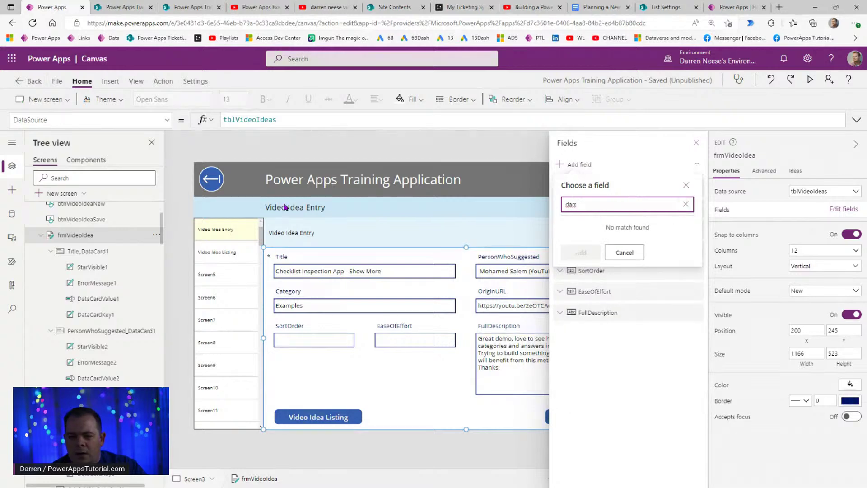
click(641, 383)
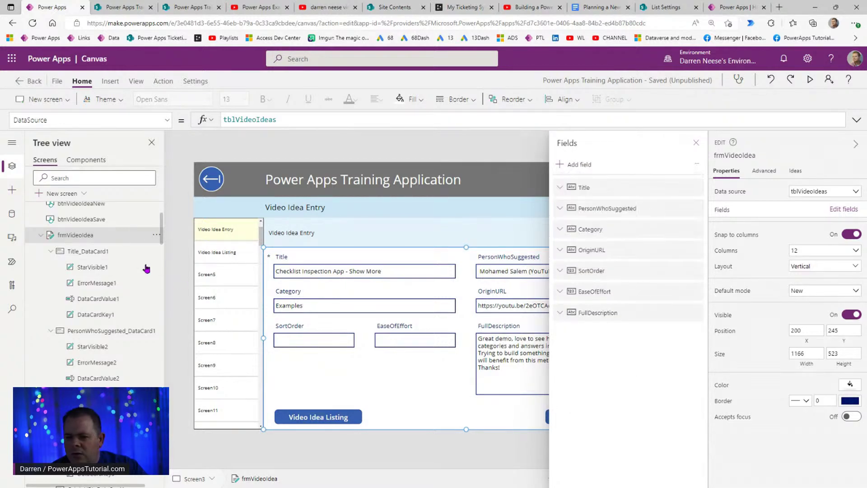
- Refresh the tblVideoIdeas data source again
click(12, 214)
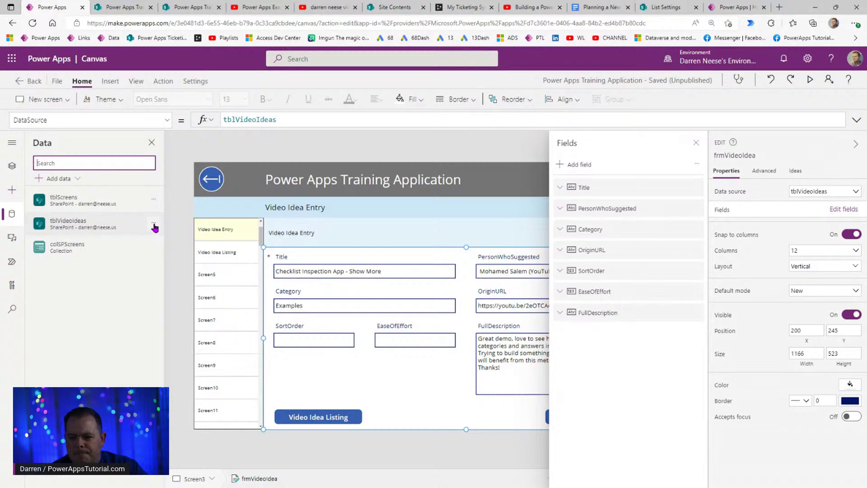
click(153, 222)
click(186, 257)
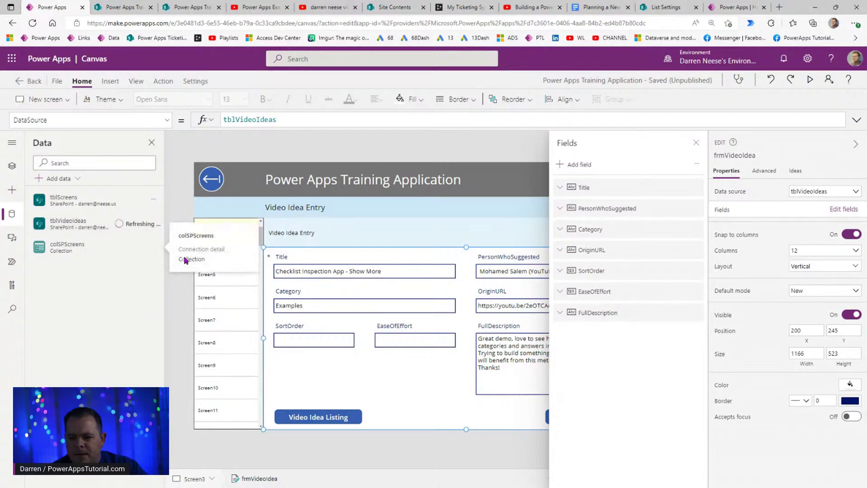
- Search frmVideoIdea's available fields for "dar" and "not", checking the tblScreens list in SharePoint between the two searches
click(696, 142)
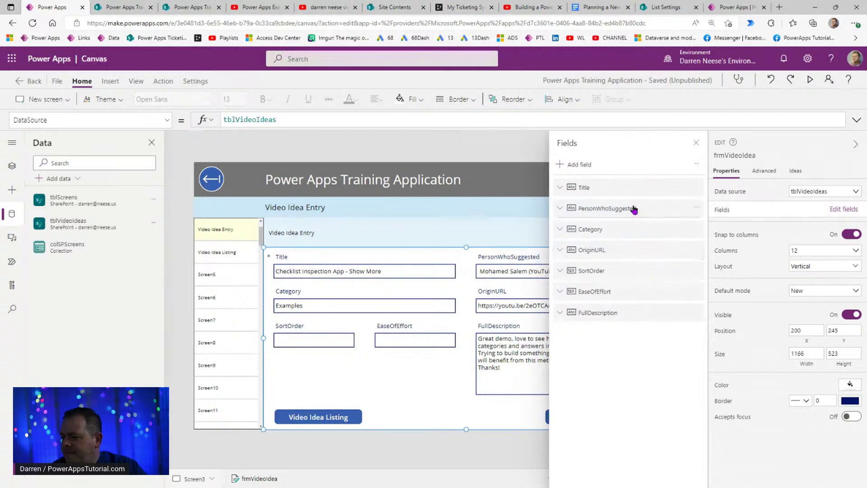
click(578, 164)
text(dar)
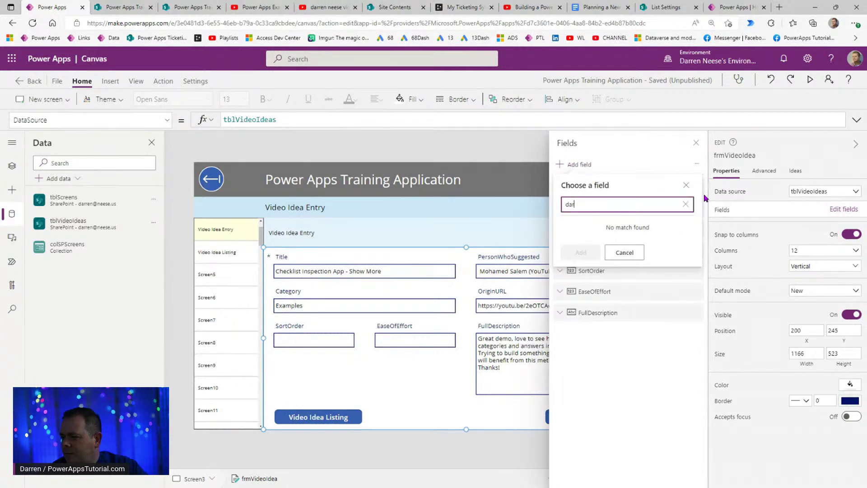
click(133, 10)
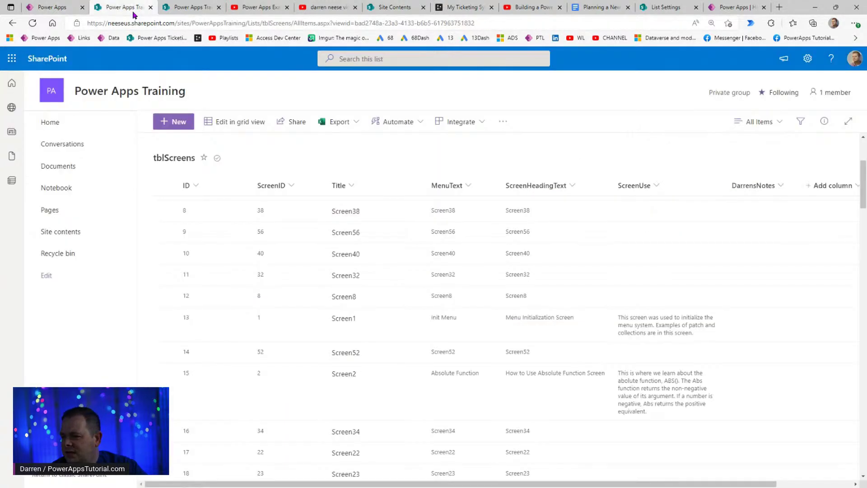
click(52, 7)
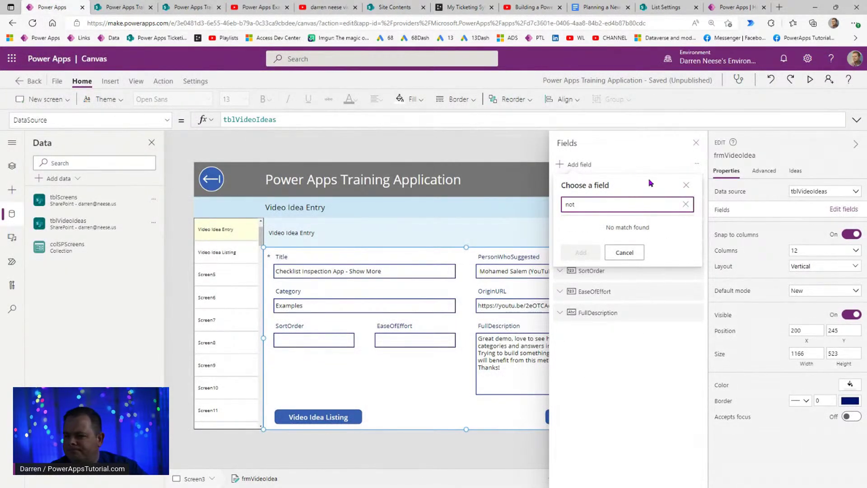
click(692, 186)
click(696, 143)
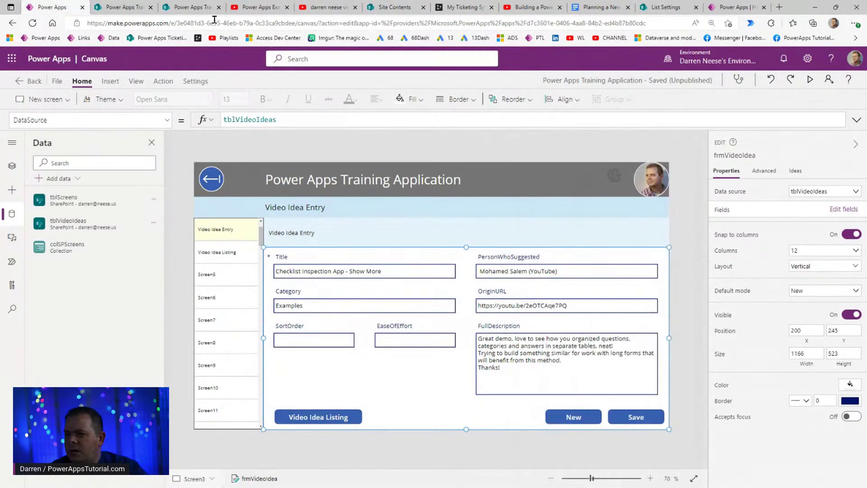
- Switch to SharePoint's tblScreens list and examine the columns defined in its list settings
click(124, 10)
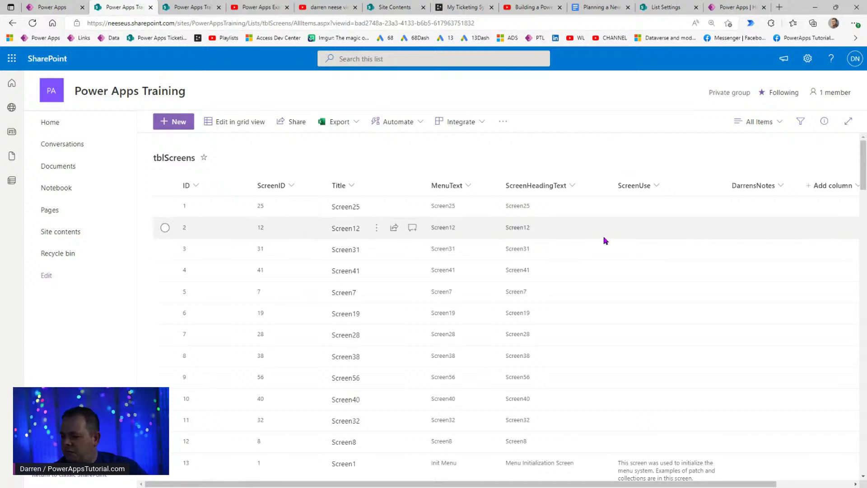
scroll(605, 240, down, 5)
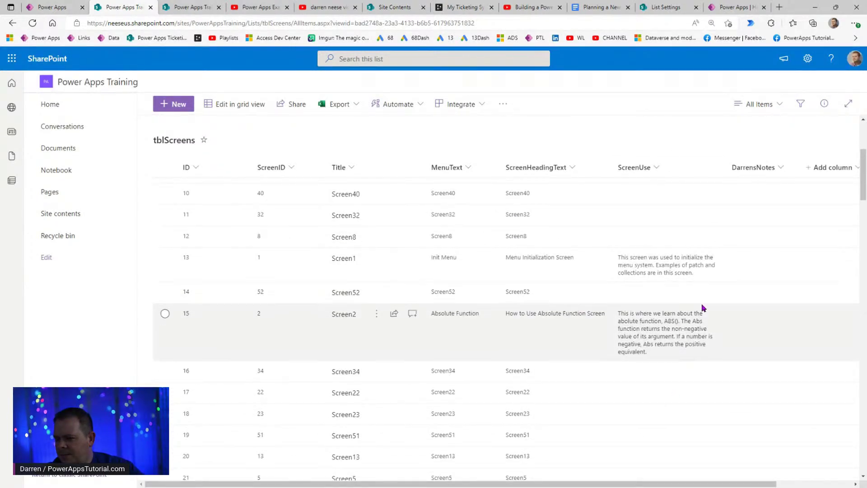
click(772, 175)
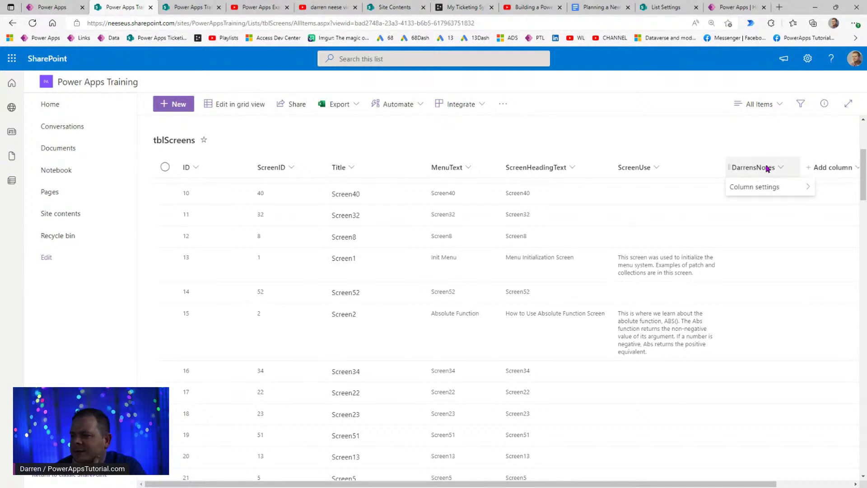
click(807, 59)
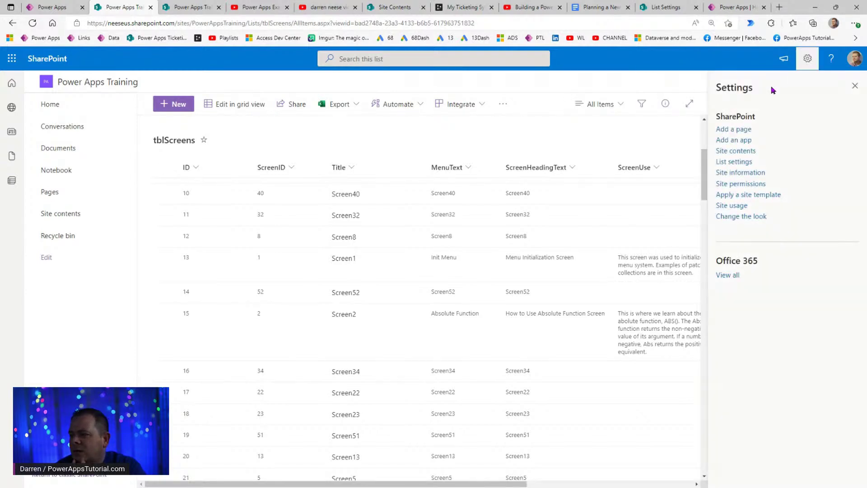
click(732, 162)
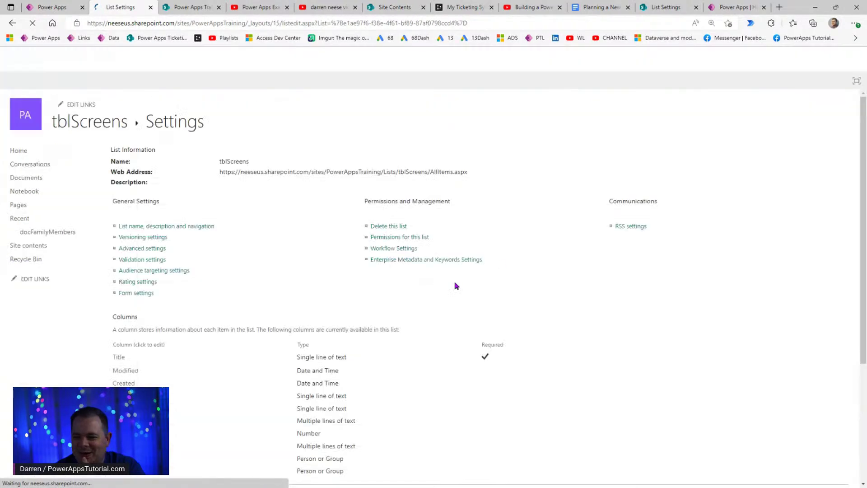
scroll(226, 375, down, 4)
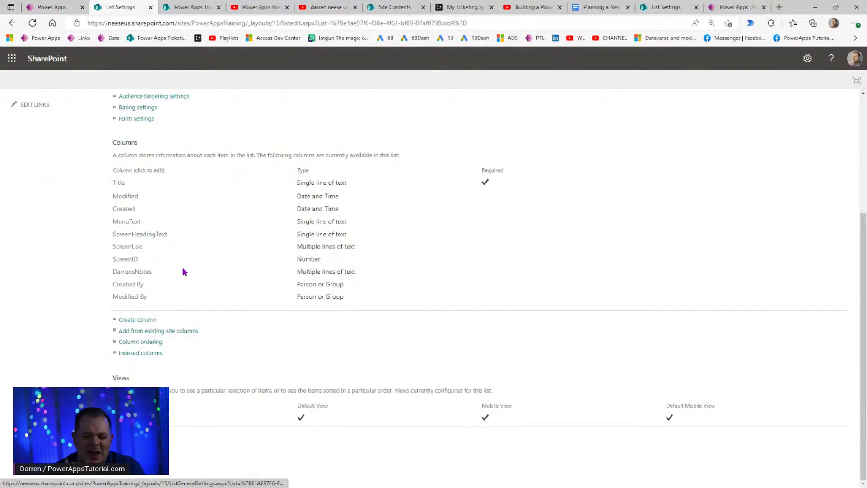
scroll(259, 276, up, 4)
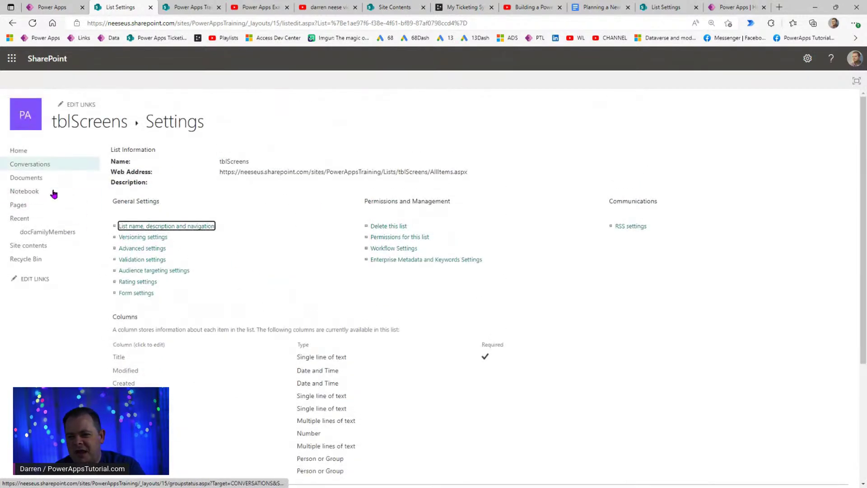
- Open the list settings of tblVideoIdeas from the site contents
click(46, 246)
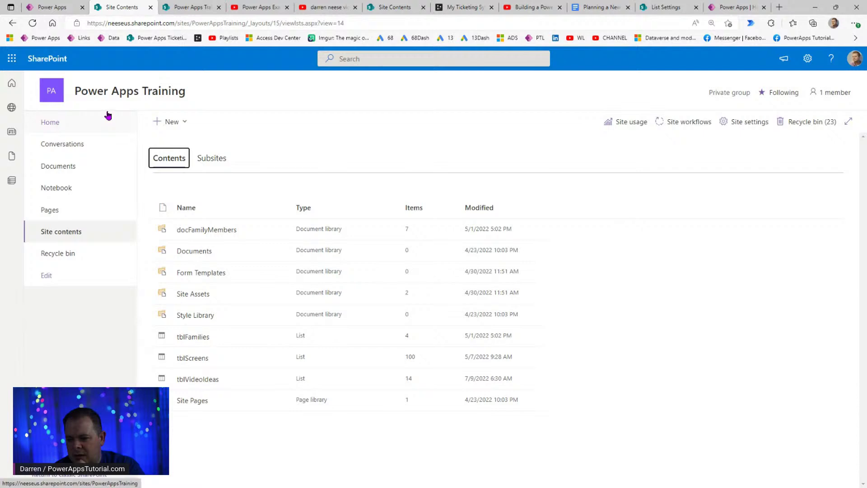
click(276, 378)
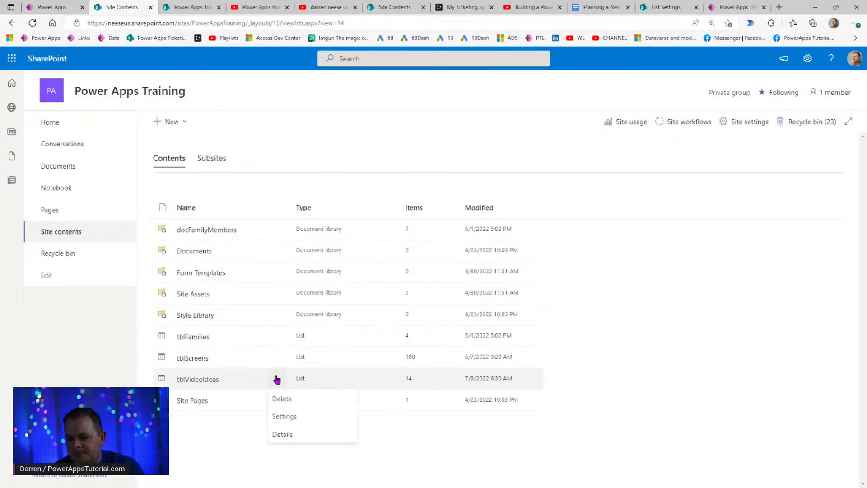
click(292, 416)
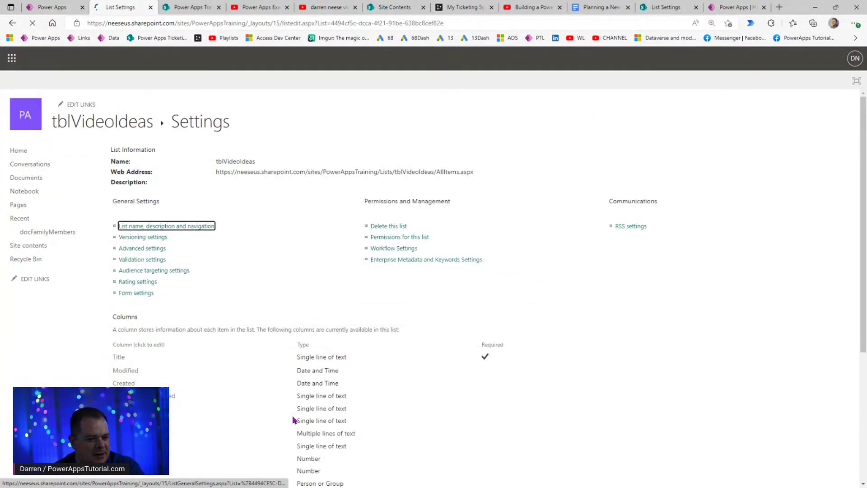
scroll(258, 329, down, 5)
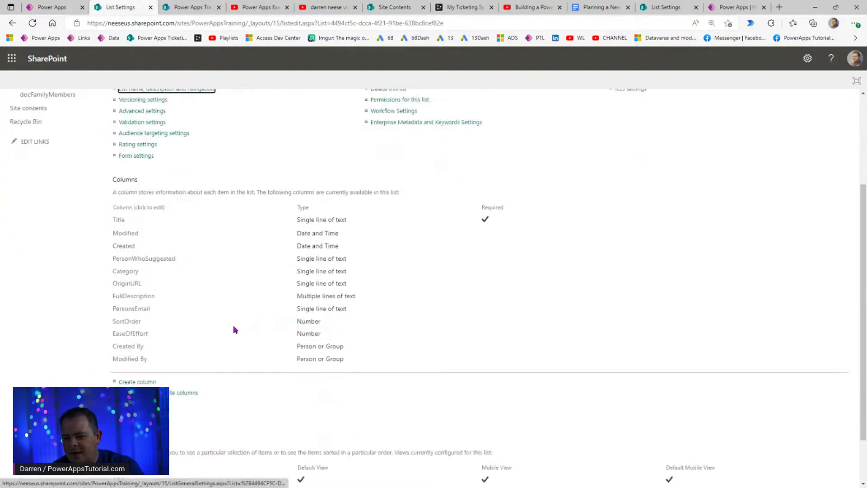
- Create a multiple lines of text column named DarrensNotes in the tblVideoIdeas list
click(142, 321)
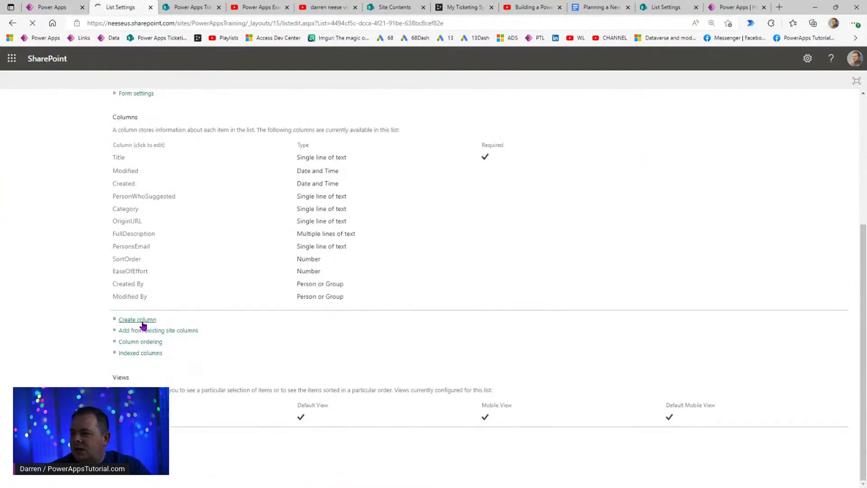
text(DarrensNotes)
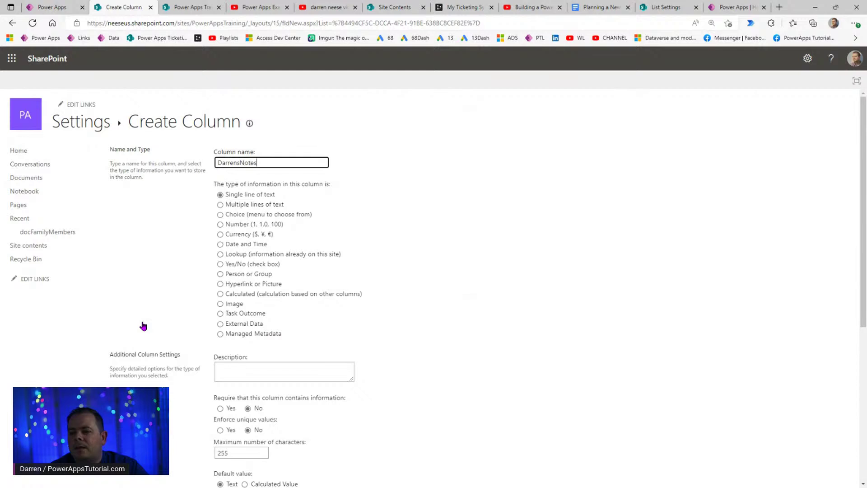
click(223, 204)
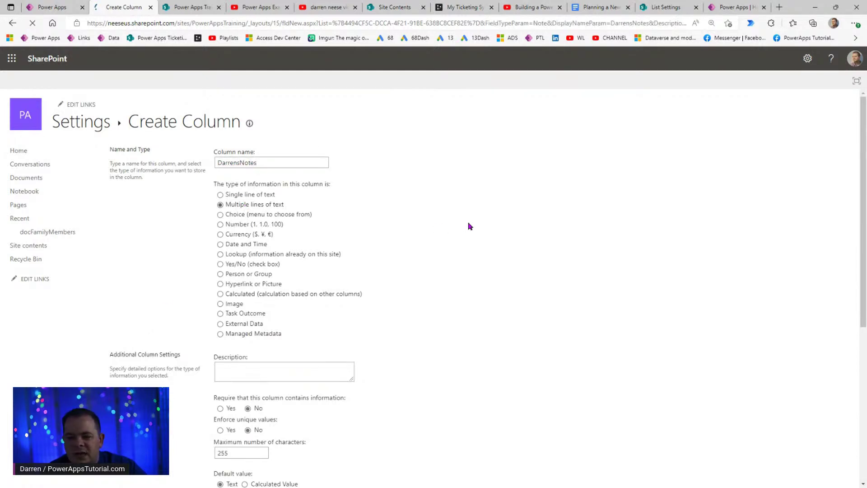
scroll(441, 248, down, 4)
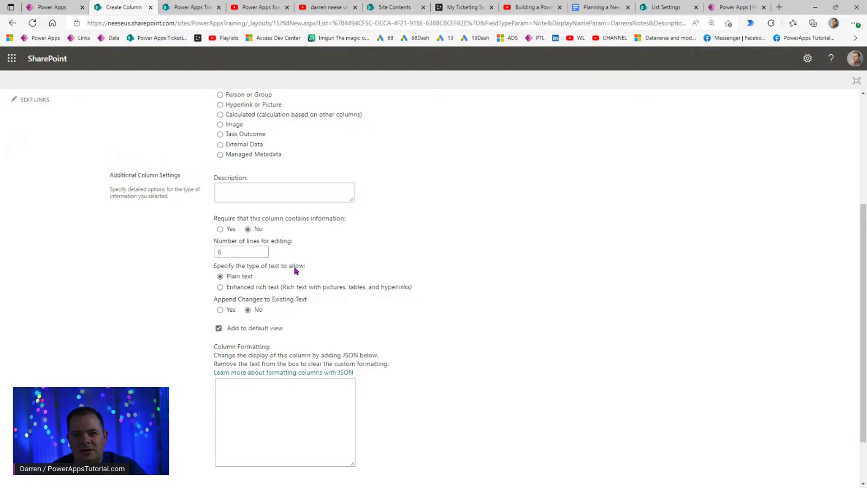
scroll(619, 321, down, 2)
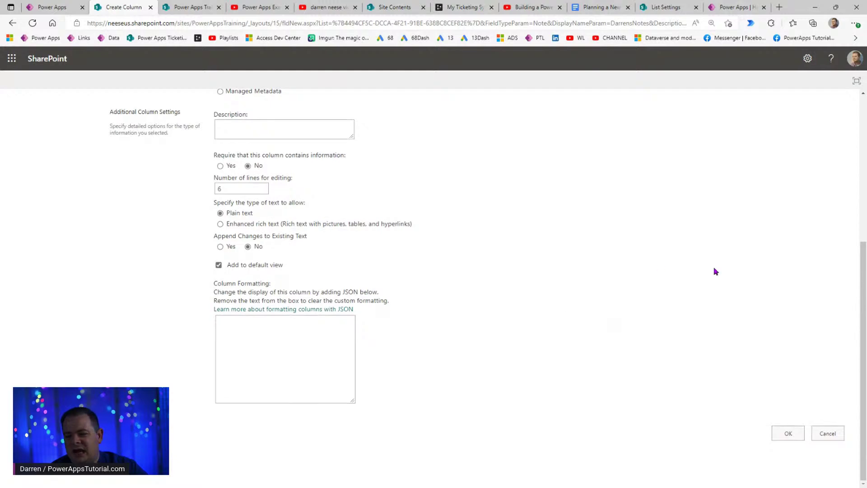
click(788, 433)
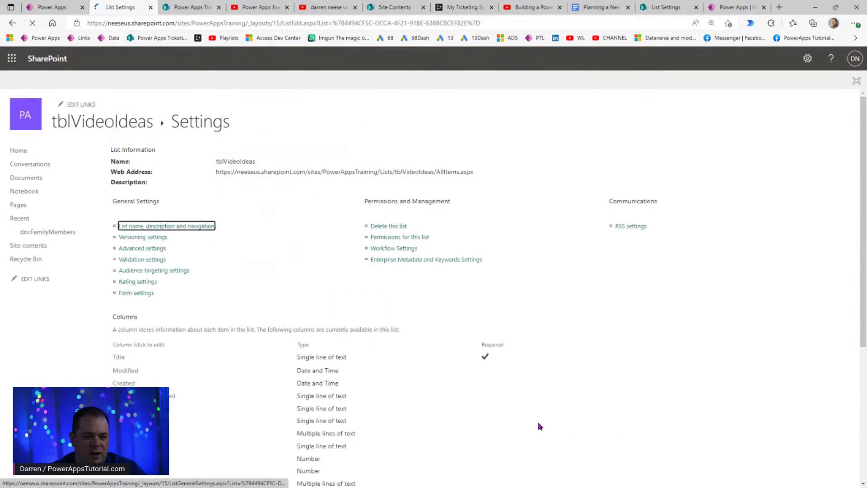
- Open the tblVideoIdeas list, switch back to the Power Apps editor and refresh the tblVideoIdeas data source
click(100, 127)
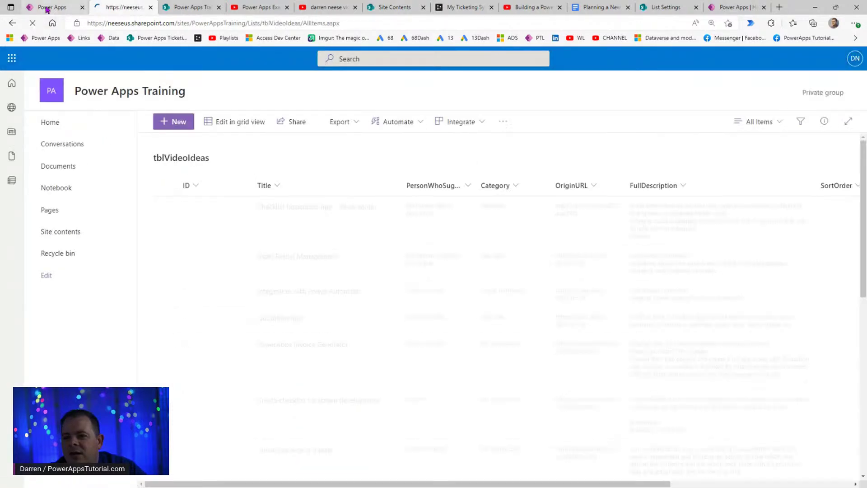
click(50, 7)
click(153, 223)
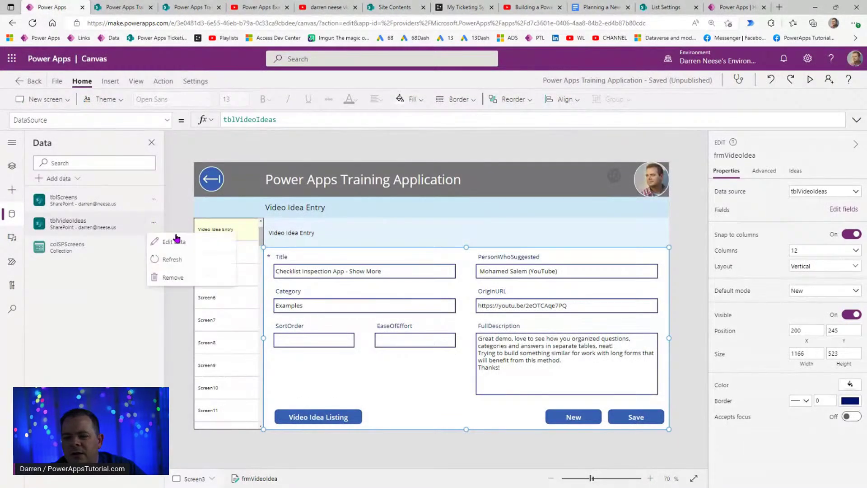
click(185, 261)
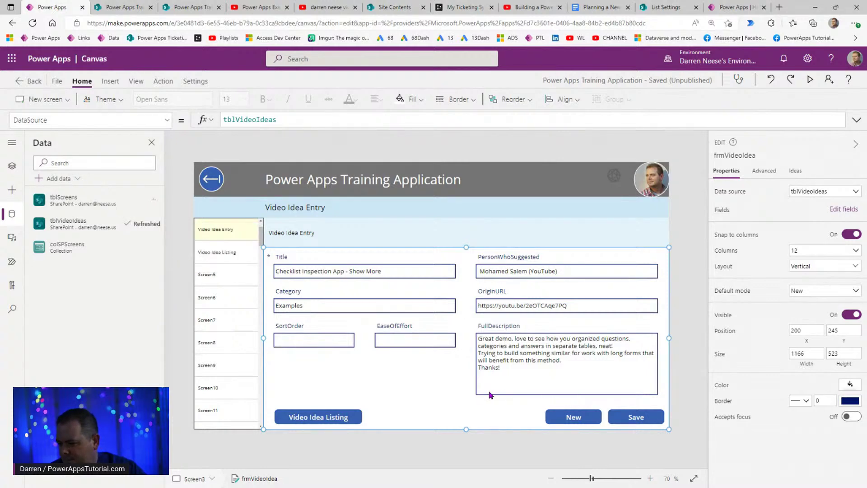
- Add the DarrensNotes field to the frmVideoIdea form, searching its available fields for "darr"
click(827, 210)
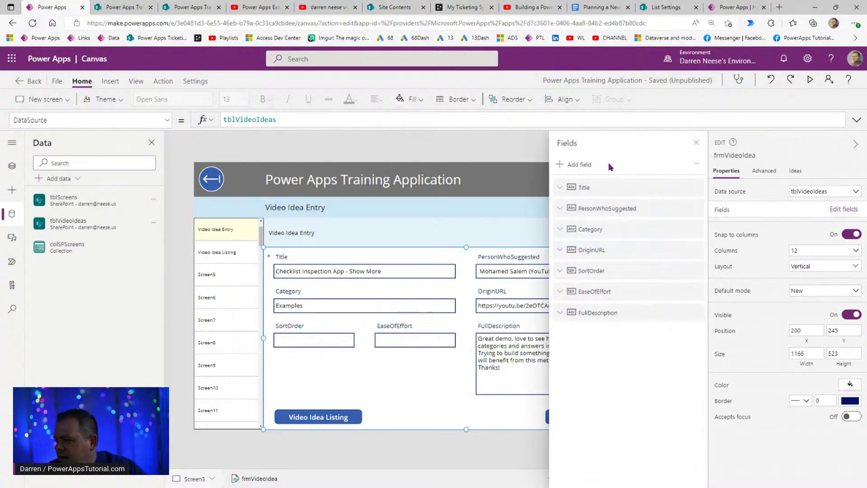
click(560, 165)
text(darr)
click(570, 226)
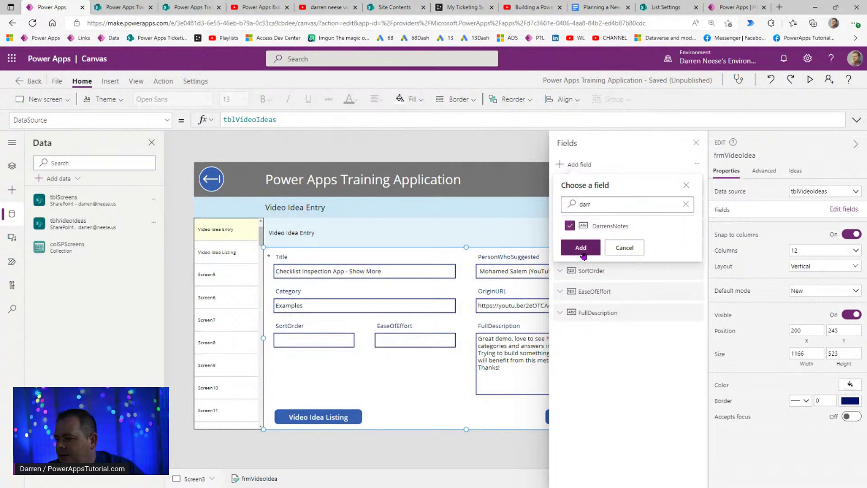
click(580, 246)
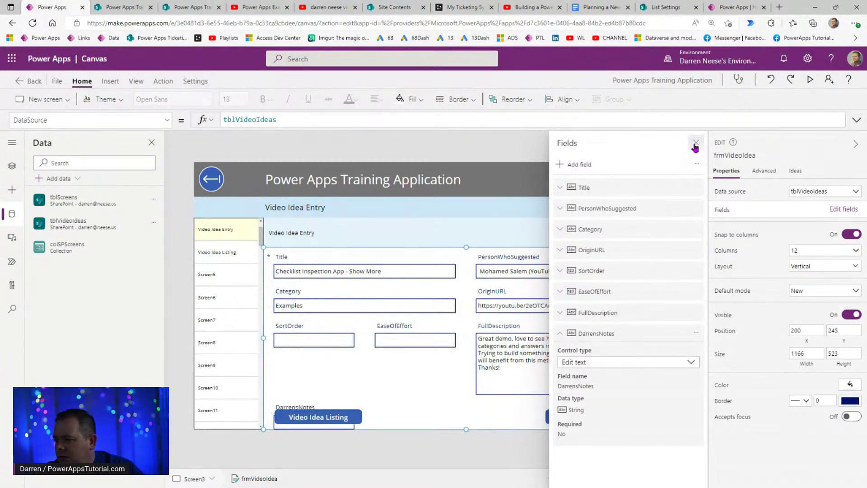
click(696, 143)
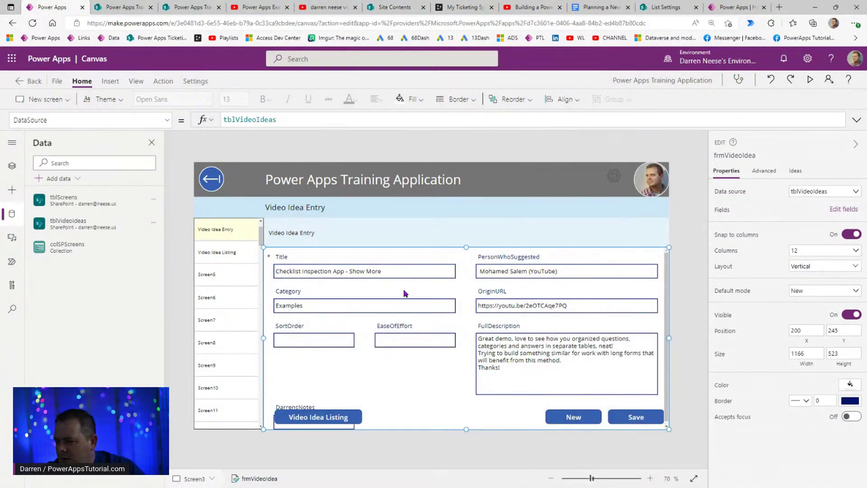
- Narrow the Category and OriginURL cards to a width of 291 each
click(461, 301)
drag(463, 298, 349, 300)
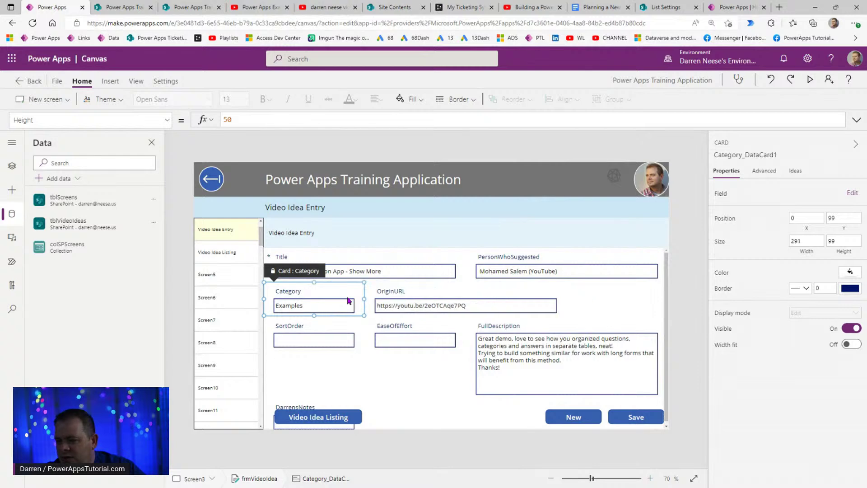
click(394, 300)
drag(568, 299, 481, 302)
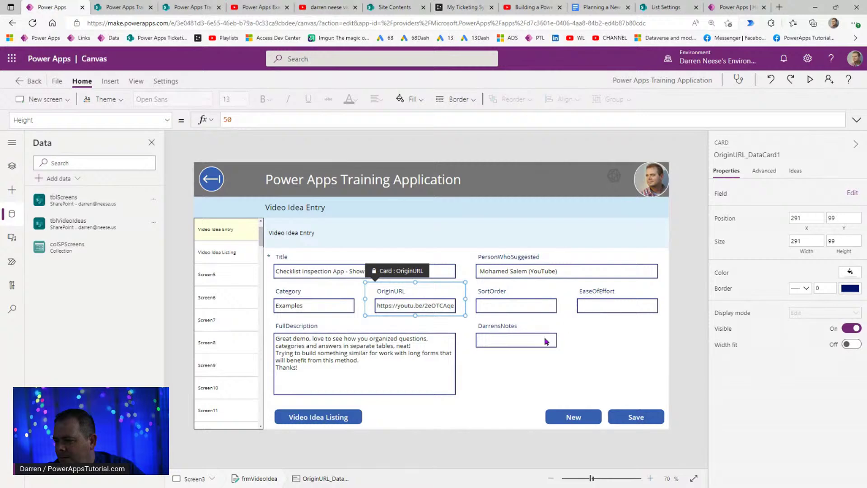
- Widen the DarrensNotes card to 582 so it spans the form's right half
click(529, 375)
click(529, 374)
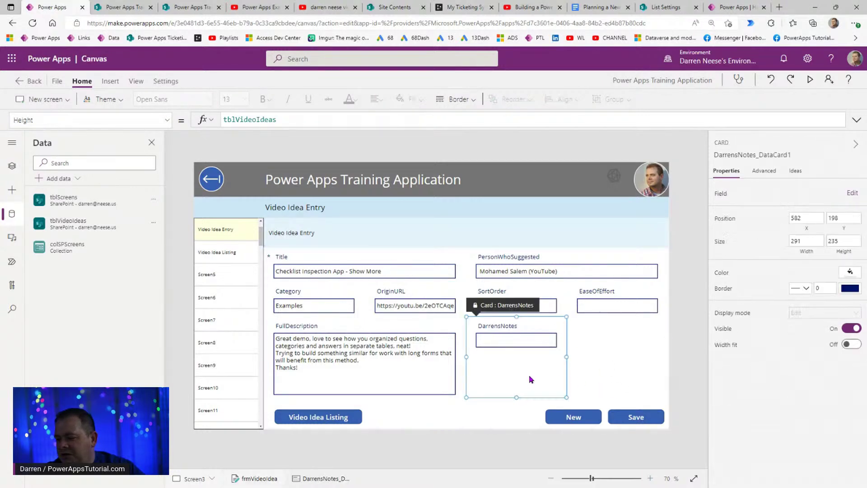
drag(566, 356, 644, 358)
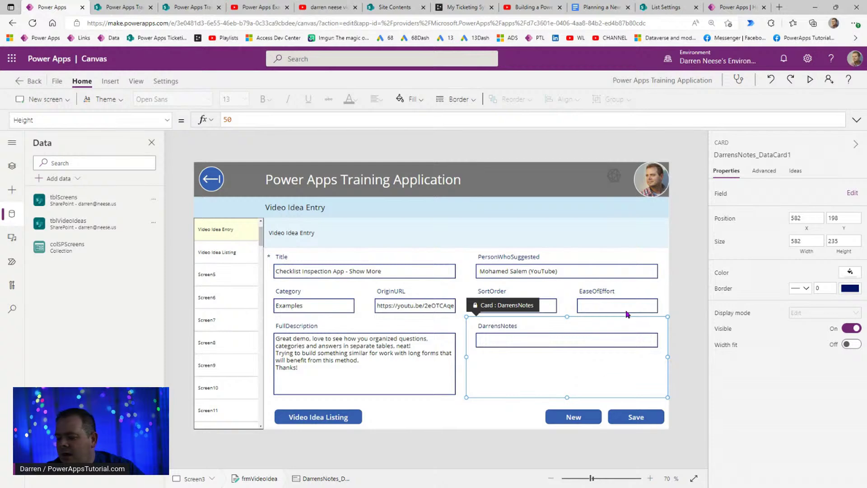
- Change the DarrensNotes field's control type to Edit multi-line text and close the field list
click(852, 193)
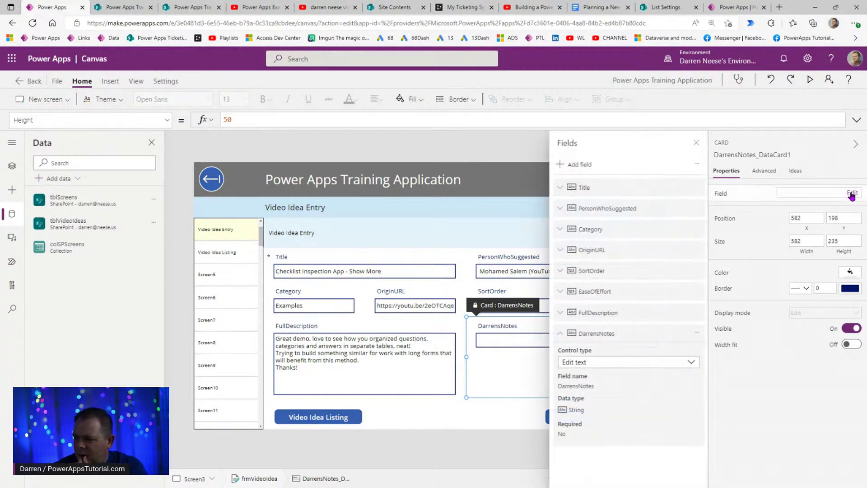
click(679, 366)
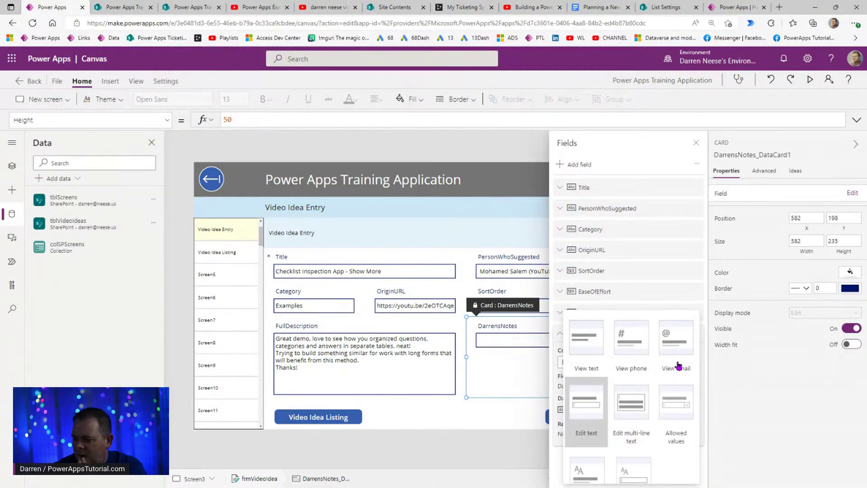
scroll(677, 364, down, 1)
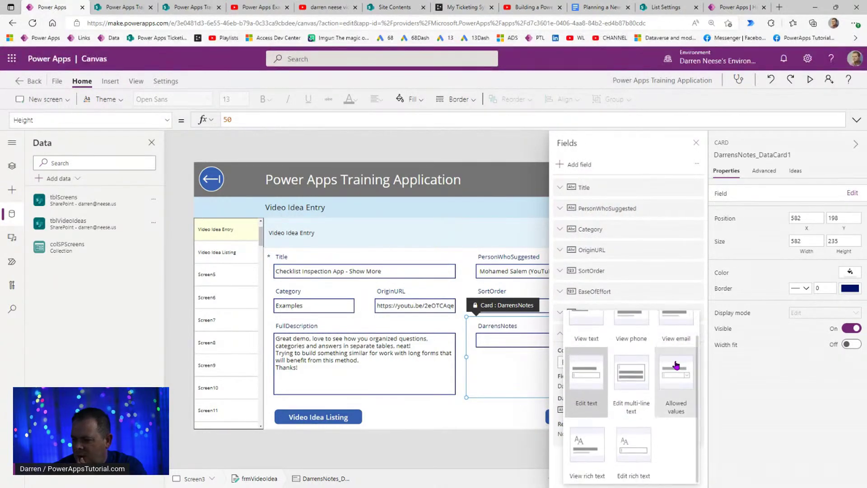
click(638, 384)
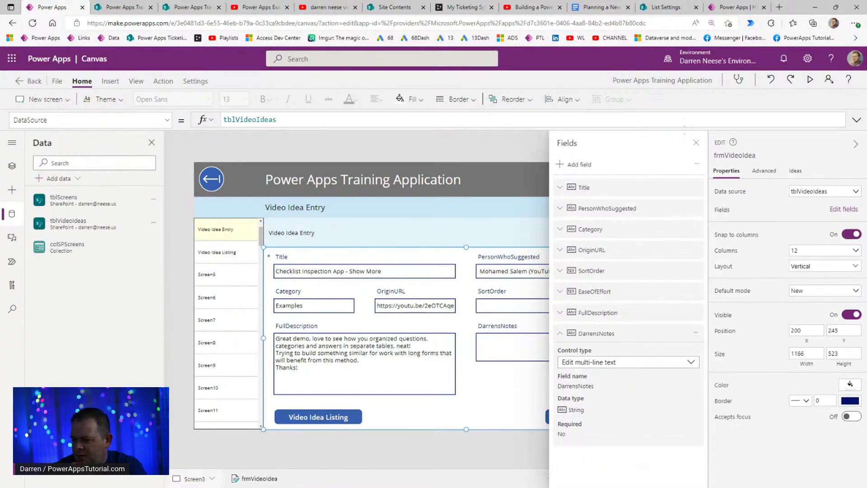
click(696, 143)
- Enlarge the DarrensNotes text input to a height of 175 so it fills its card
click(570, 355)
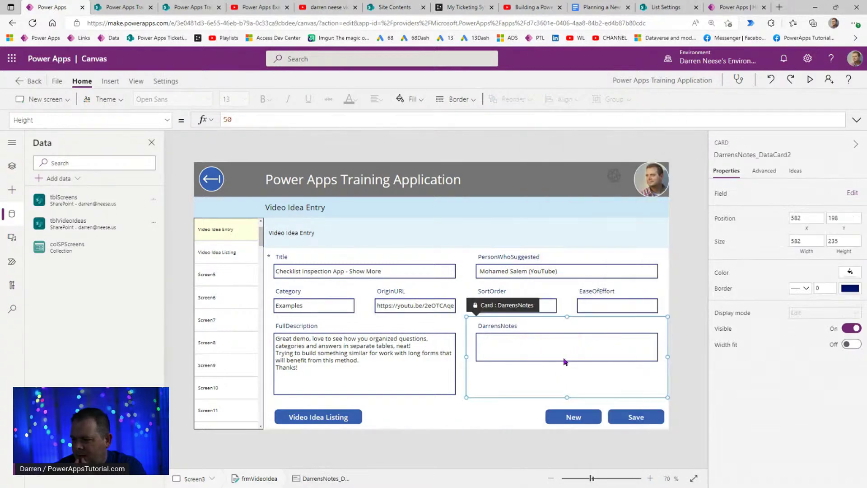
click(563, 360)
drag(567, 360, 565, 393)
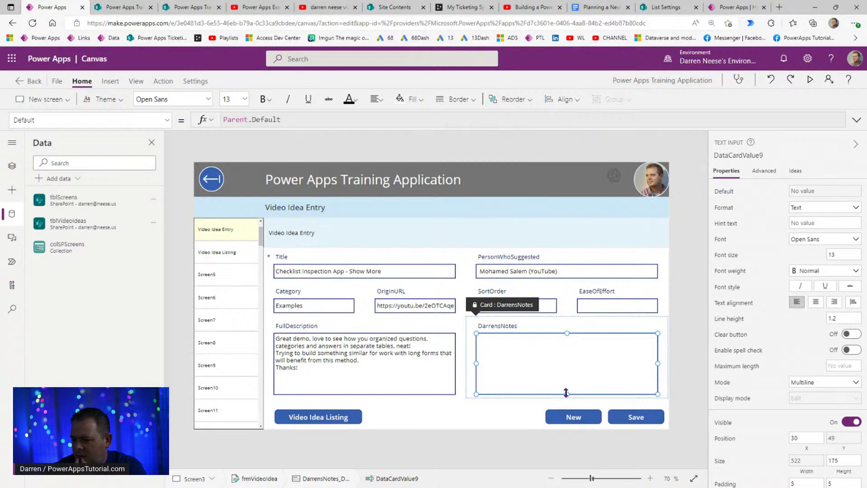
click(690, 310)
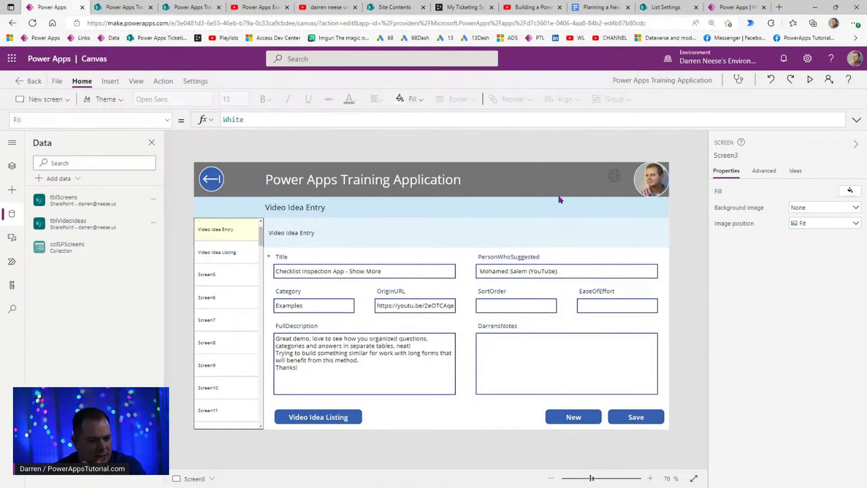
- Preview the app to examine the entry form's FullDescription, DarrensNotes and EaseOfEffort fields, and return to editing
key(F5)
click(412, 395)
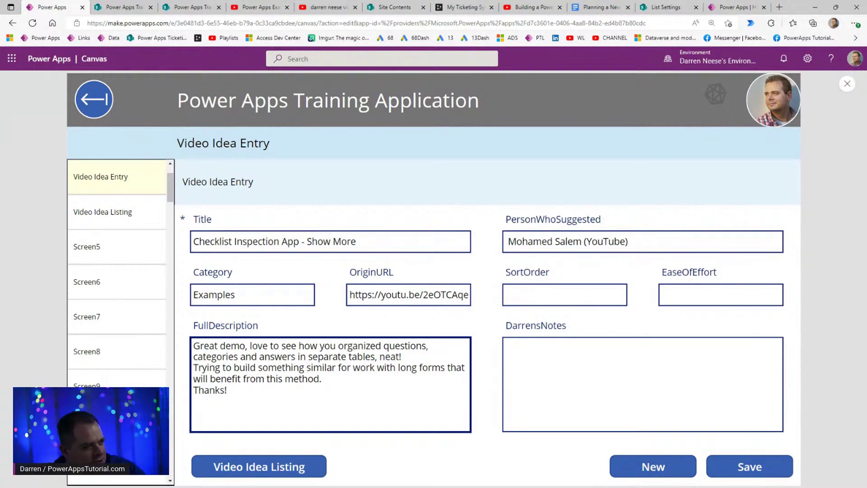
key(alt+Tab)
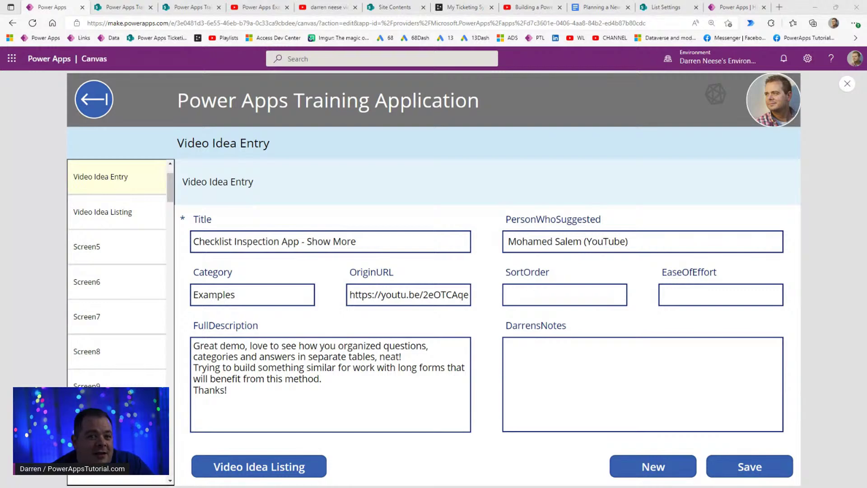
click(572, 289)
click(566, 389)
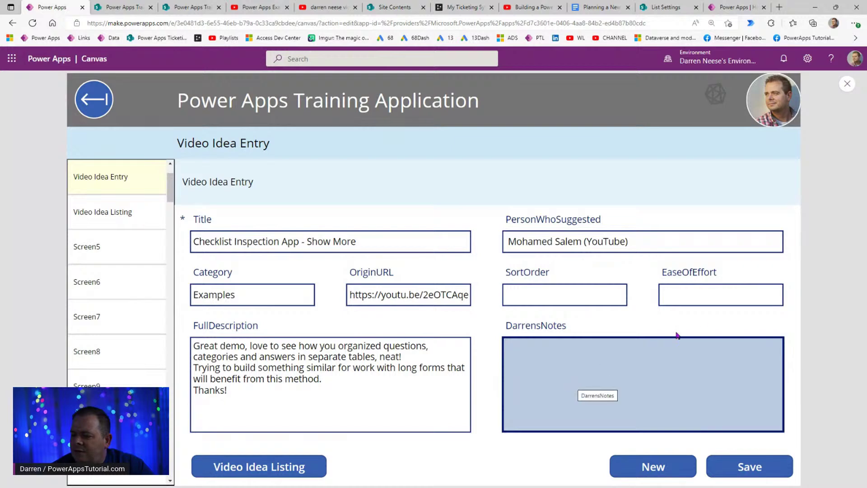
click(710, 294)
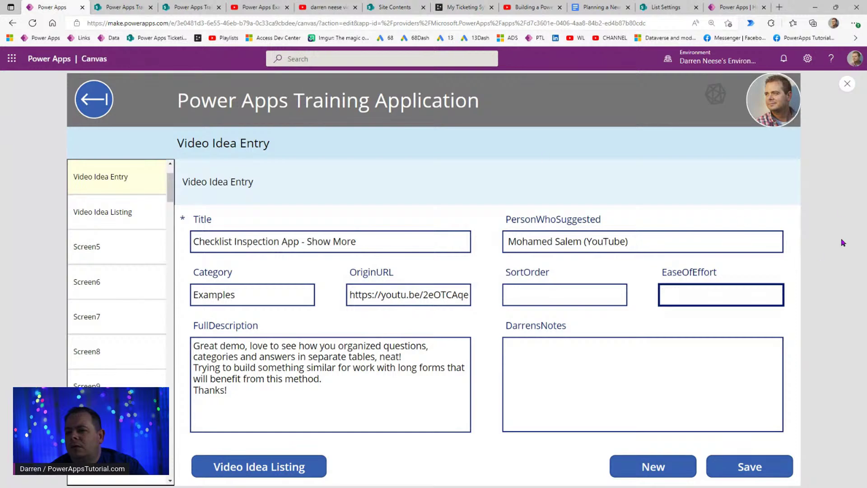
click(847, 83)
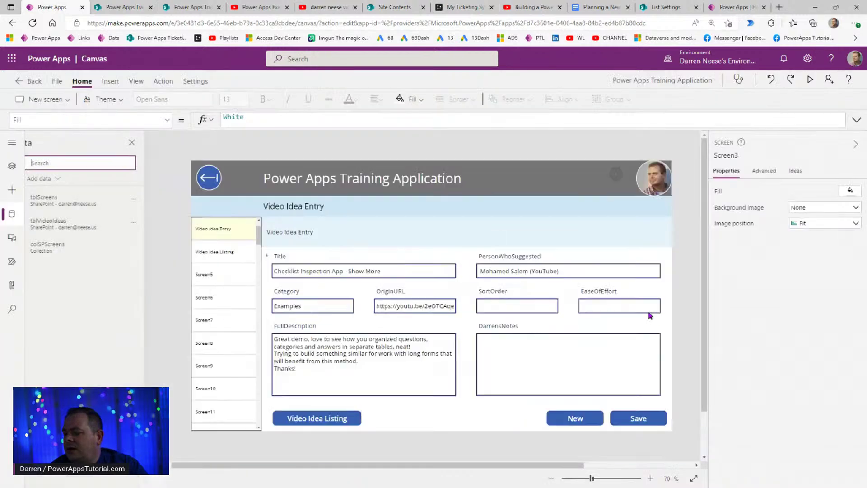
- Unlock the EaseOfEffort card and set its label text to "Ease of Effort (Scale of 1 to 5)"
click(593, 292)
click(621, 289)
click(811, 191)
click(745, 194)
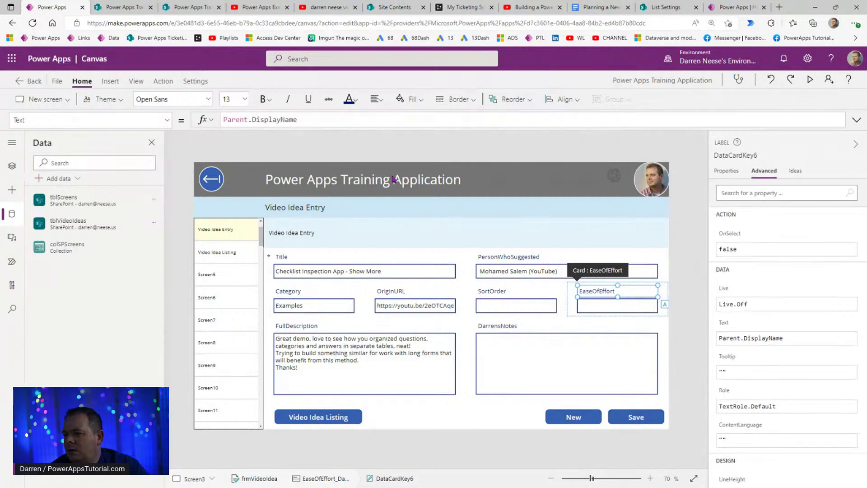
click(315, 119)
drag(315, 119, 207, 119)
text(")
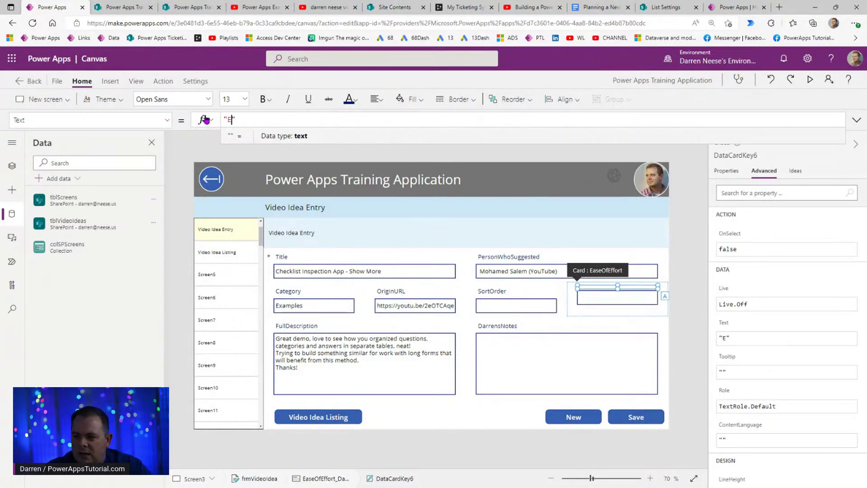
text("Ease of Effort ())
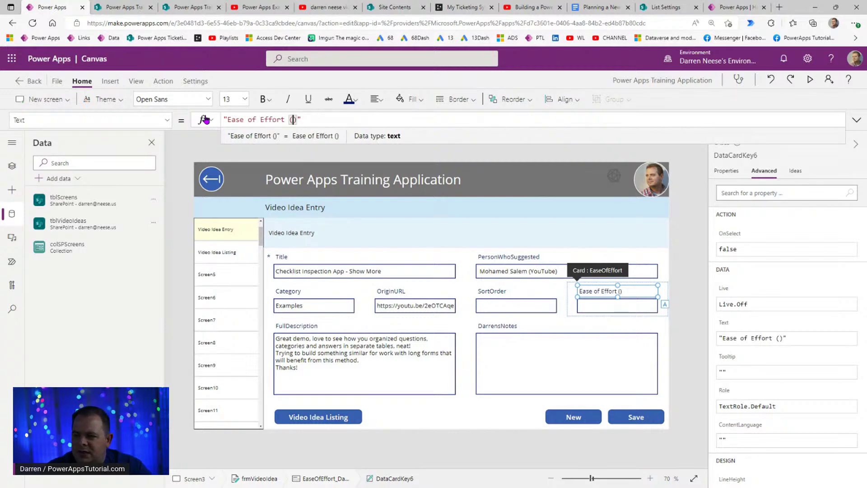
text(Scale of 1 to 5)
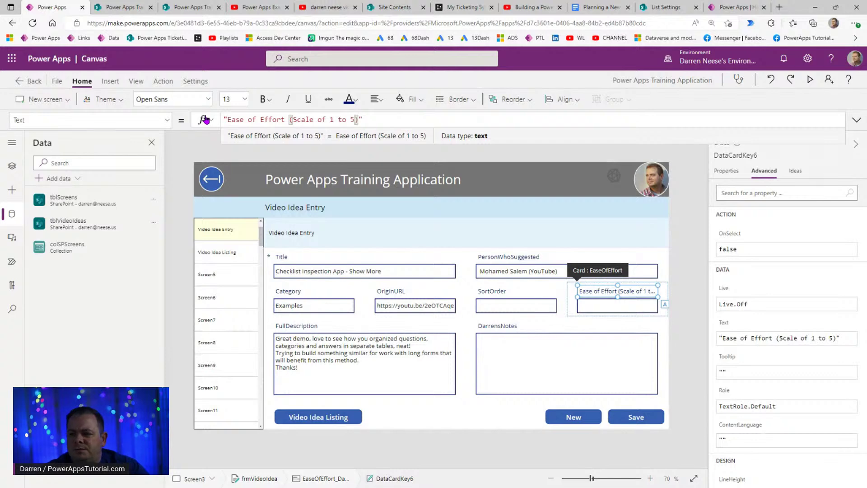
click(383, 119)
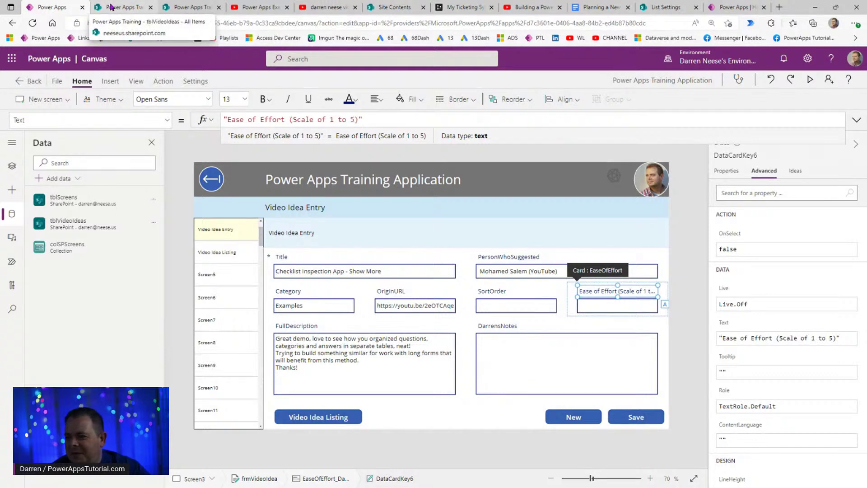
- Switch to the tblVideoIdeas list in SharePoint and check the EaseOfEffort column's description in the list settings
click(110, 7)
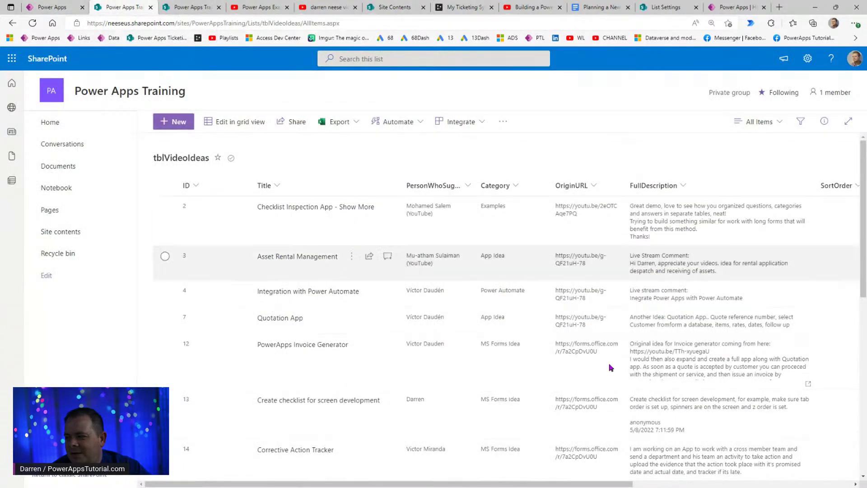
drag(568, 483, 717, 484)
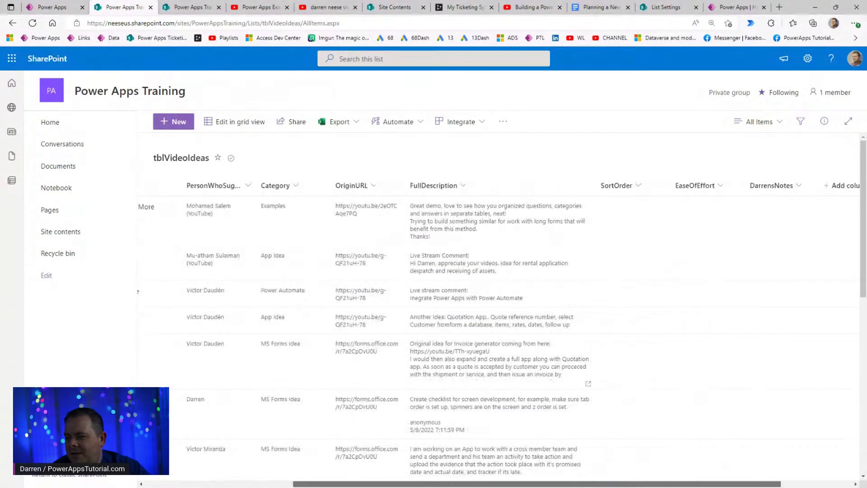
click(807, 58)
click(723, 162)
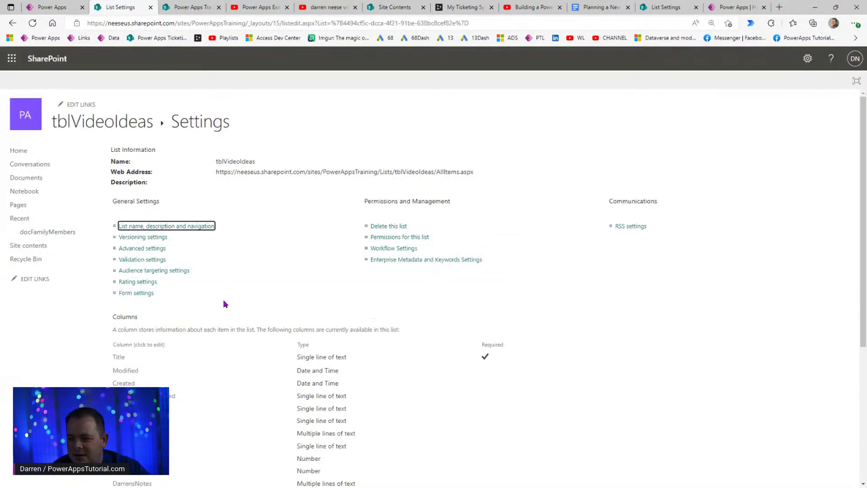
scroll(255, 300, down, 5)
click(131, 260)
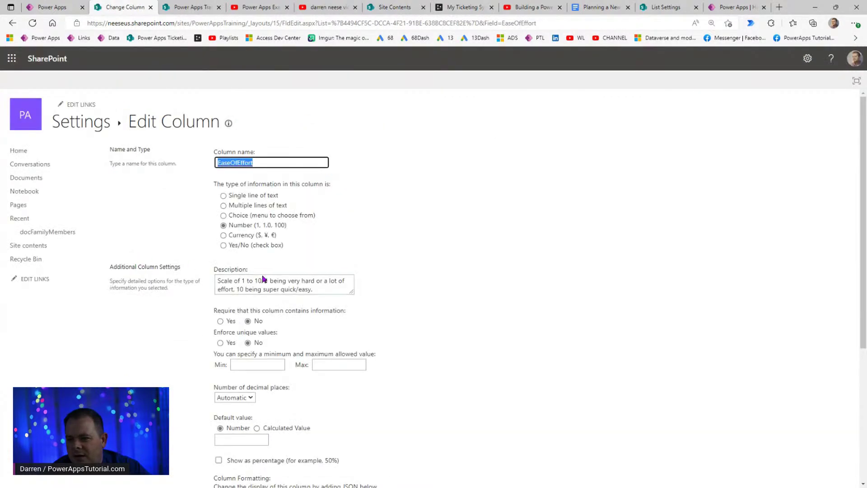
- Return to the Power Apps editor and shorten the EaseOfEffort card's label text to "Ease of Effort", dropping the scale
key(ctrl+shift+Tab)
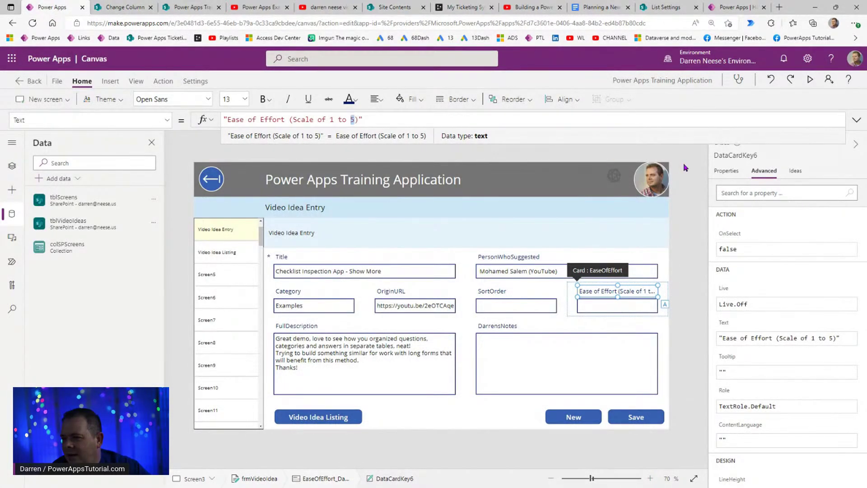
text(10)
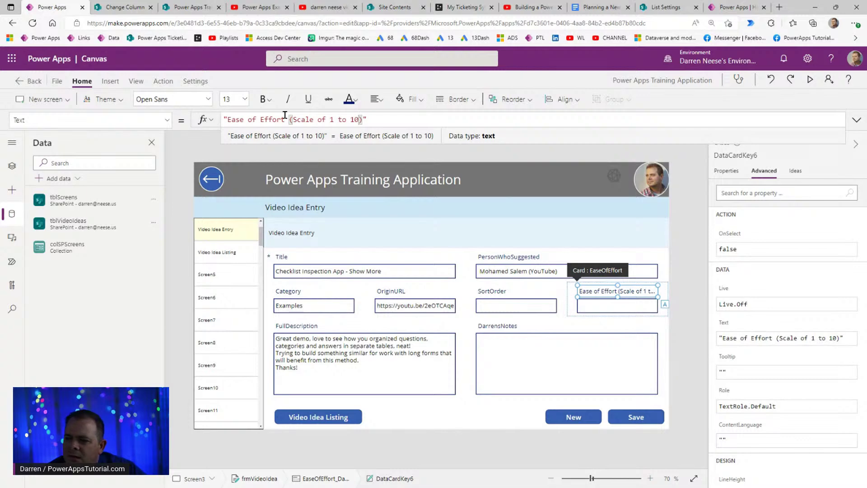
drag(285, 118, 363, 119)
key(BackSpace)
- Set the hint text of the Ease of Effort text input to "1 to 10"
click(638, 307)
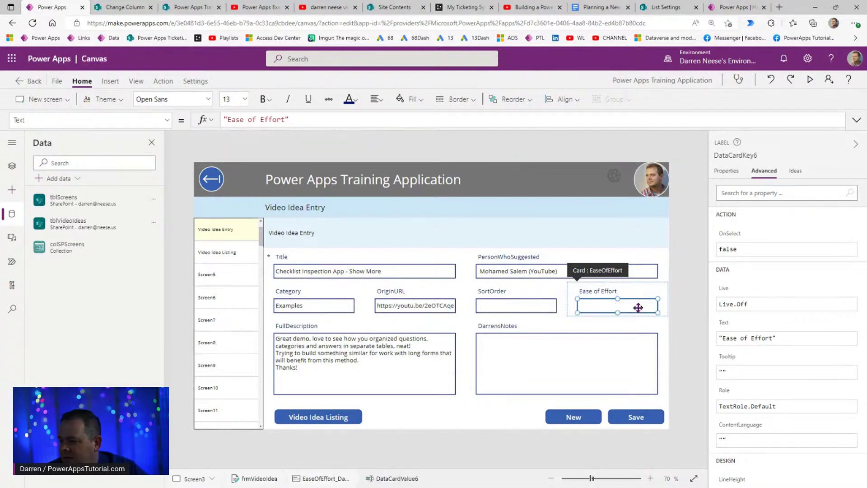
click(727, 172)
click(817, 223)
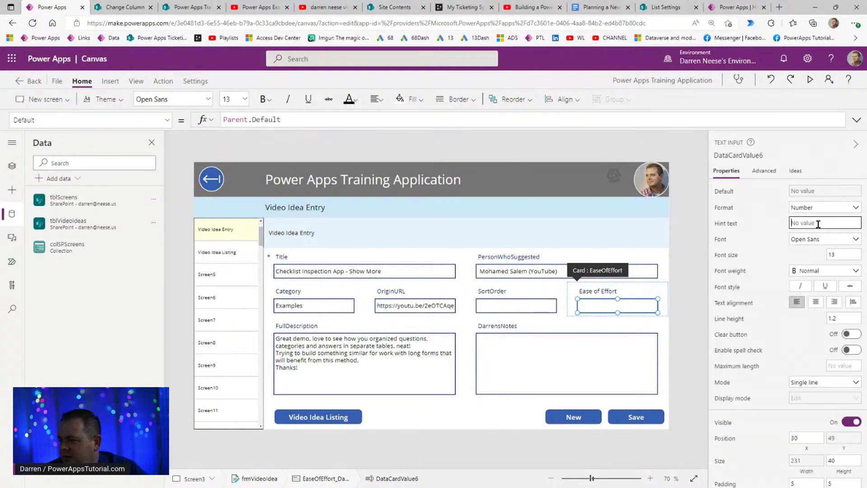
text(1 to 10)
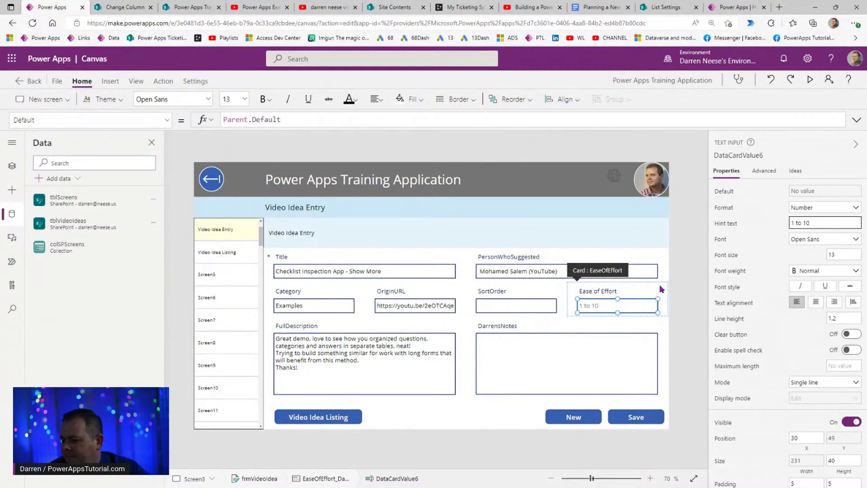
click(681, 333)
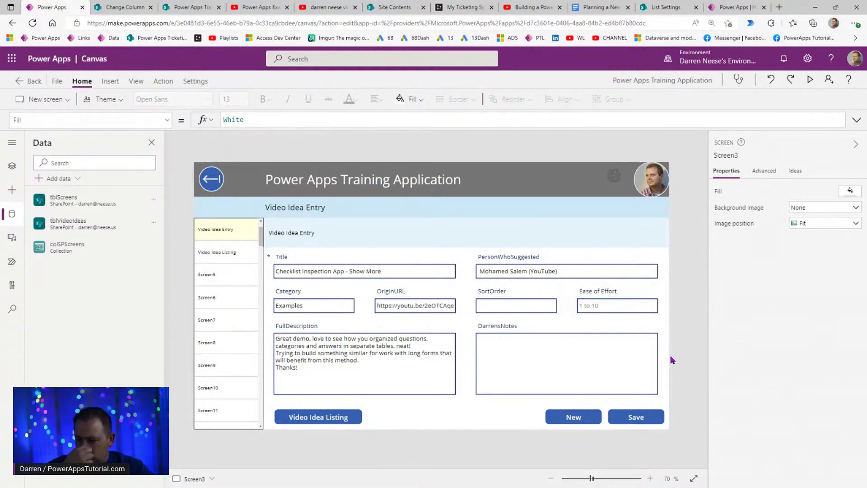
- Preview the app and enter 8 as the Ease of Effort for the Checklist Inspection App idea
click(810, 79)
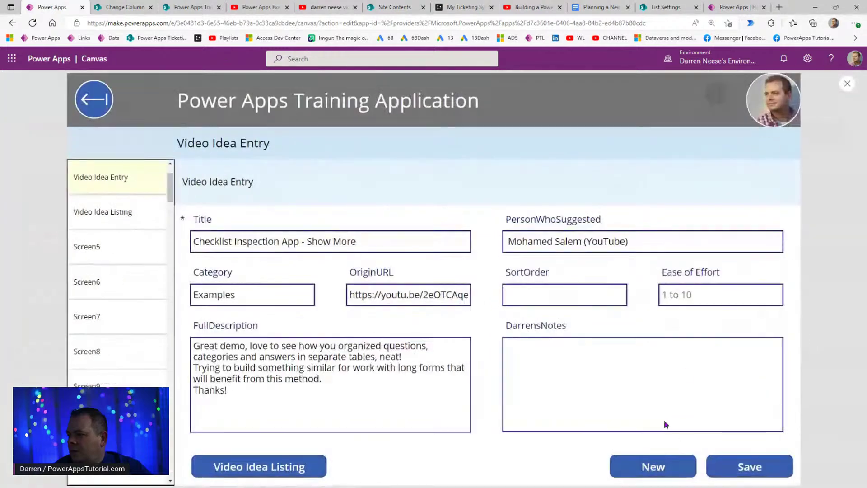
click(712, 297)
text(8)
- Fill in DarrensNotes with "In depth technical walkthrough of how I set up this application."
click(665, 389)
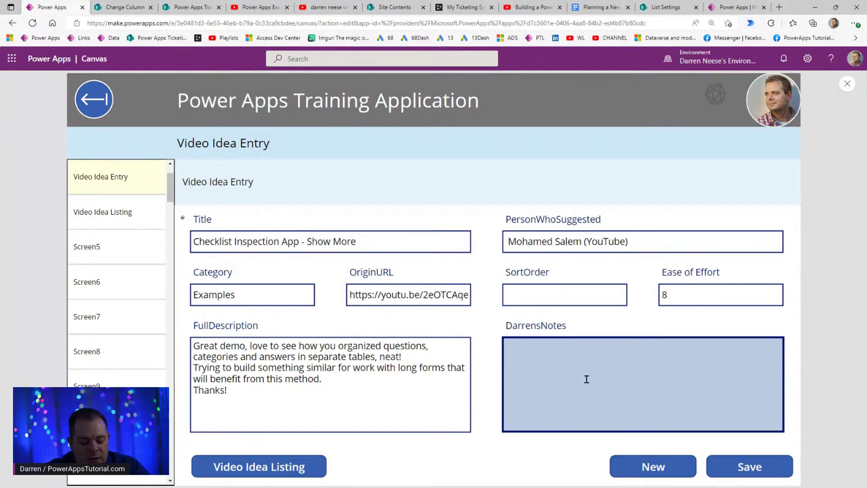
text(In depth)
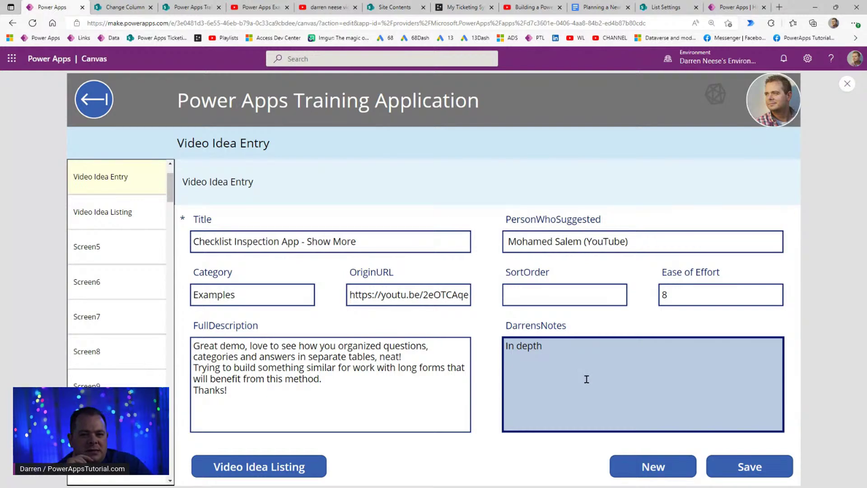
text(walkthrough)
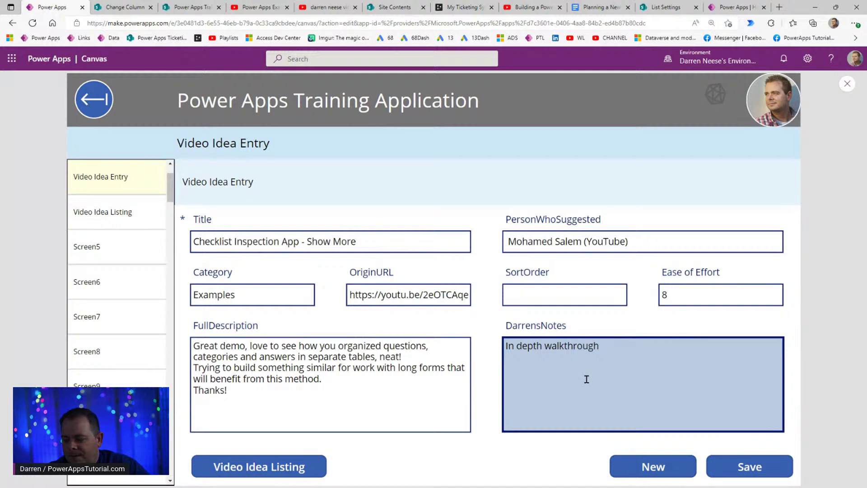
text(technical )
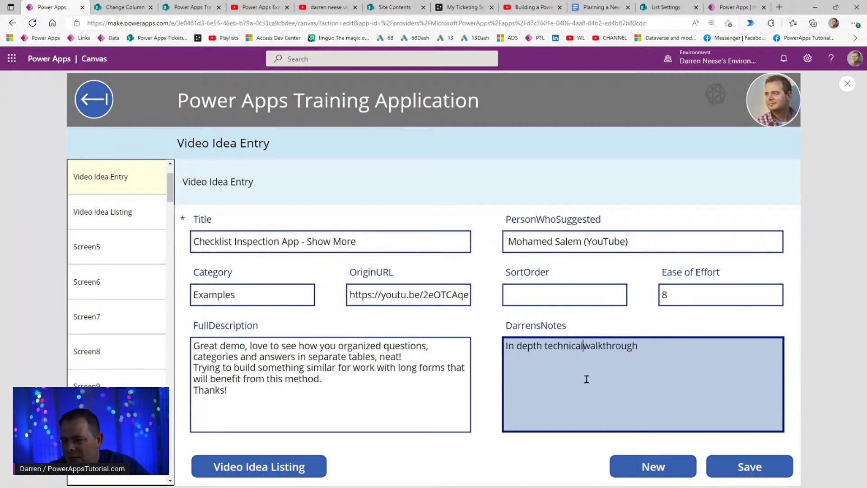
text( of ho)
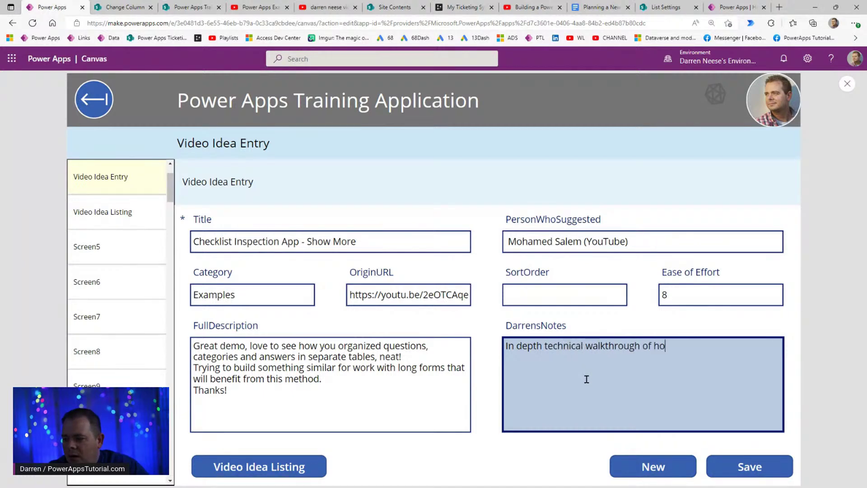
text(w I set up this )
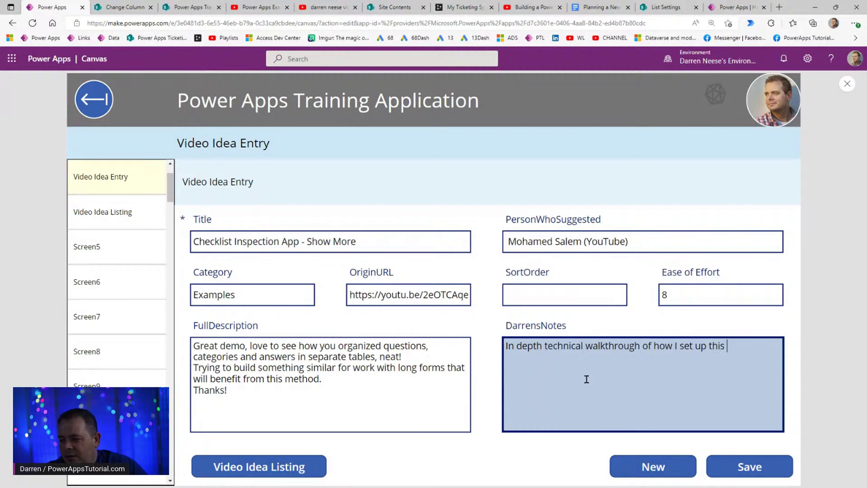
text(application.)
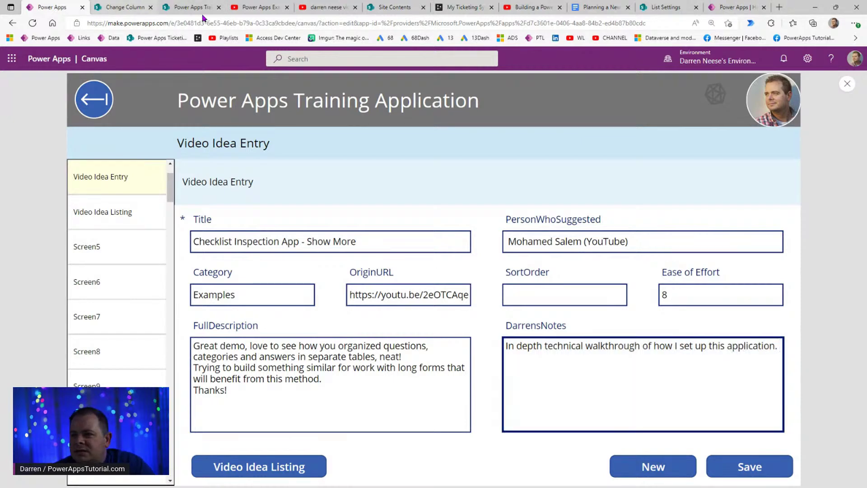
- Switch to the YouTube video "Power Apps Examples: Checklist Inspection App" and look over its title and description
click(255, 6)
scroll(433, 244, down, 3)
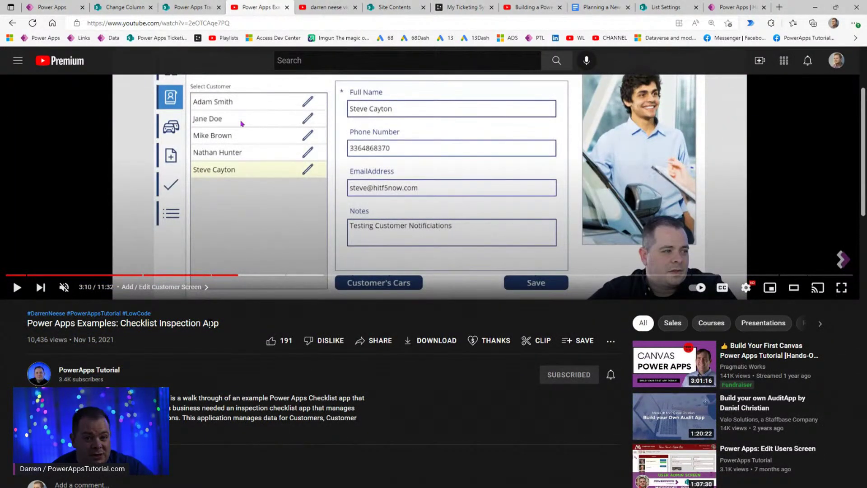
drag(218, 323, 182, 323)
click(197, 396)
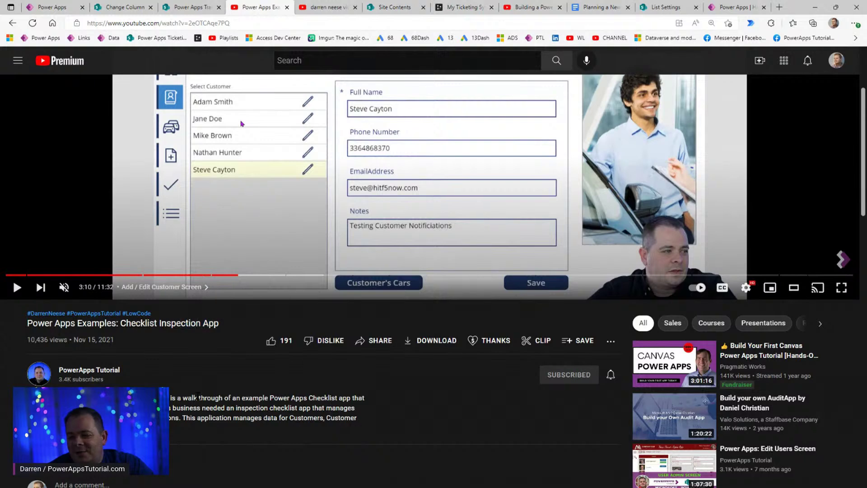
scroll(210, 406, up, 3)
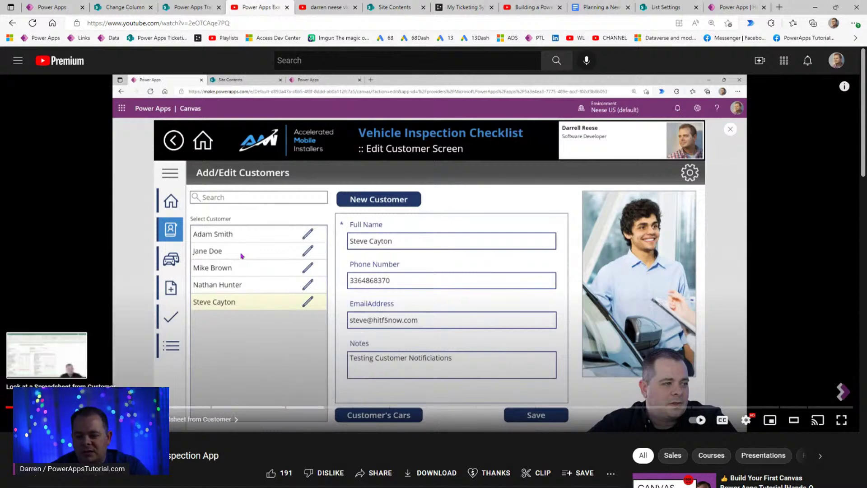
- Skim the video from the customer spreadsheet through the SharePoint lists, inspection screens and email report to the administrator screens
click(27, 407)
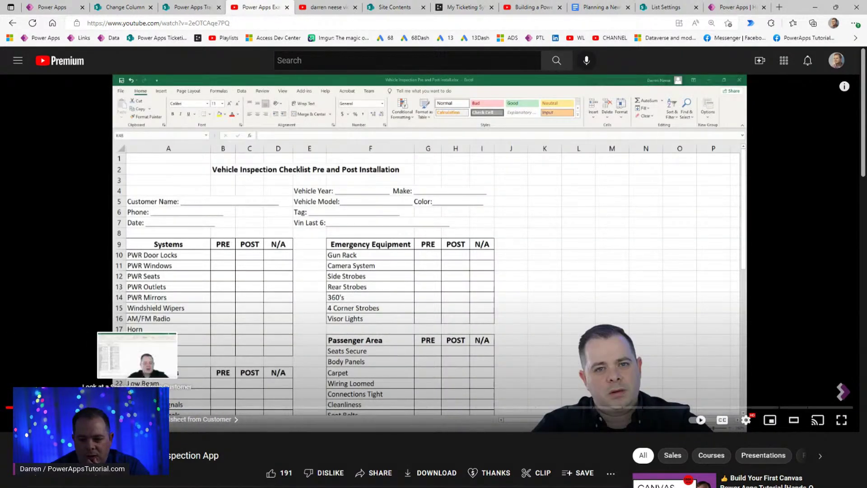
click(199, 418)
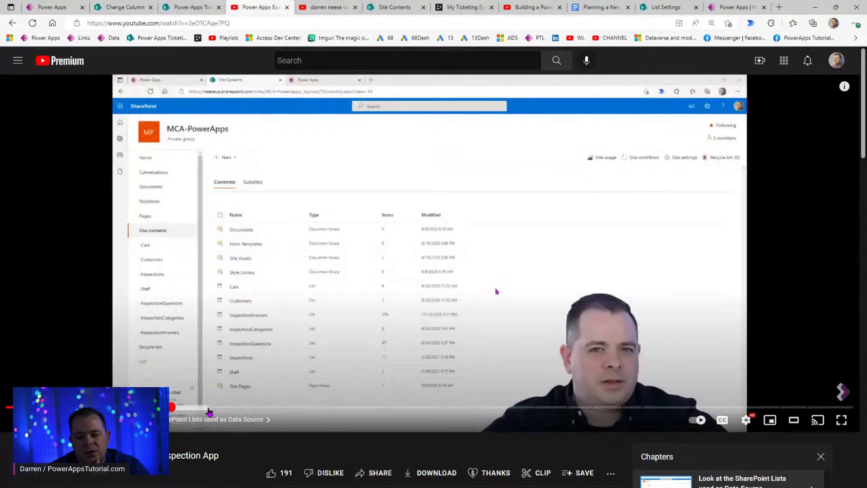
click(211, 408)
click(237, 408)
click(297, 407)
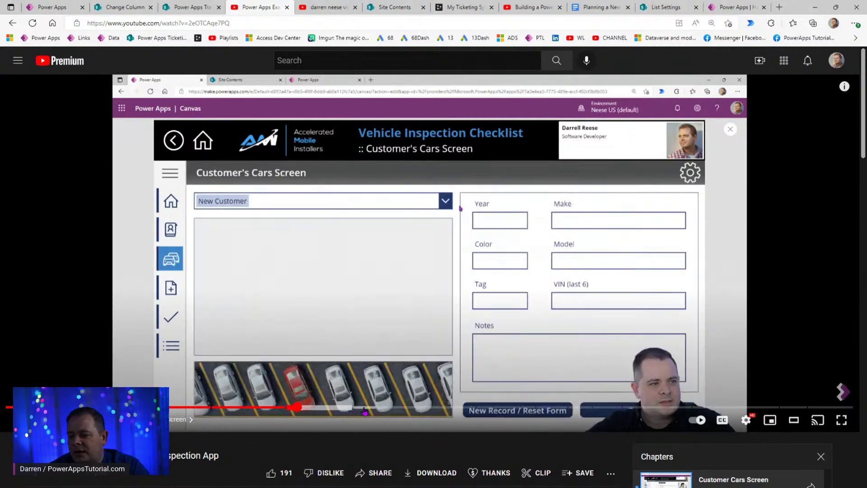
click(363, 408)
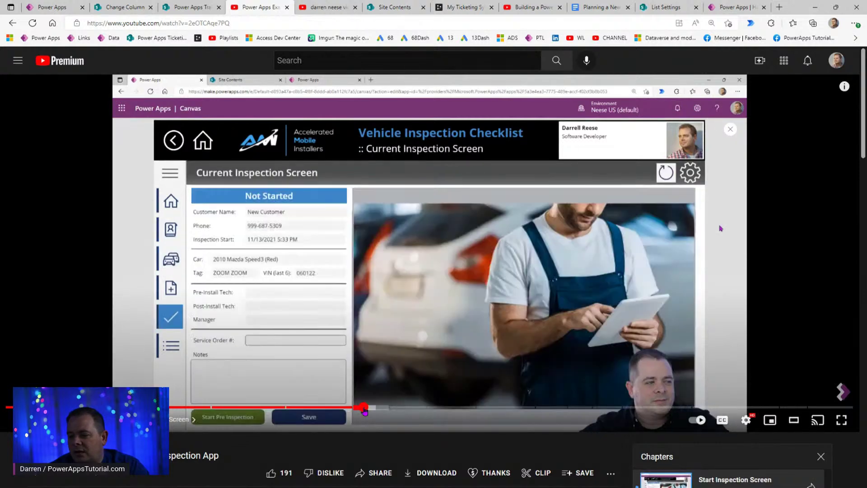
click(409, 408)
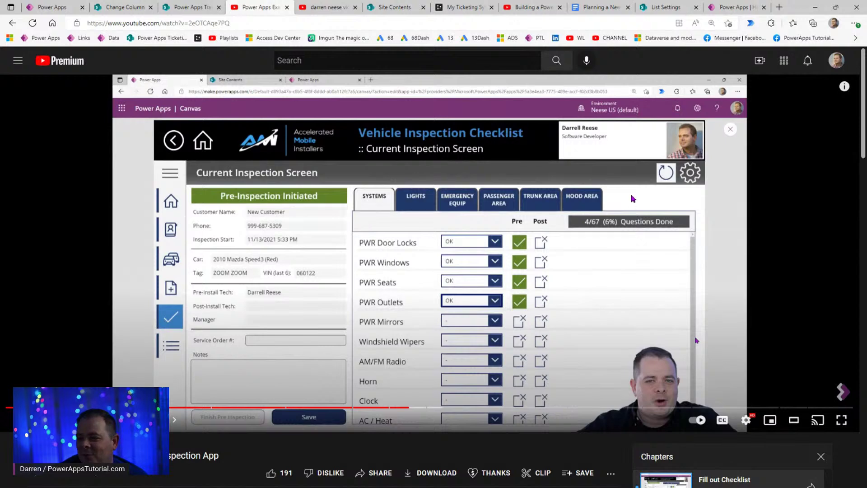
click(441, 408)
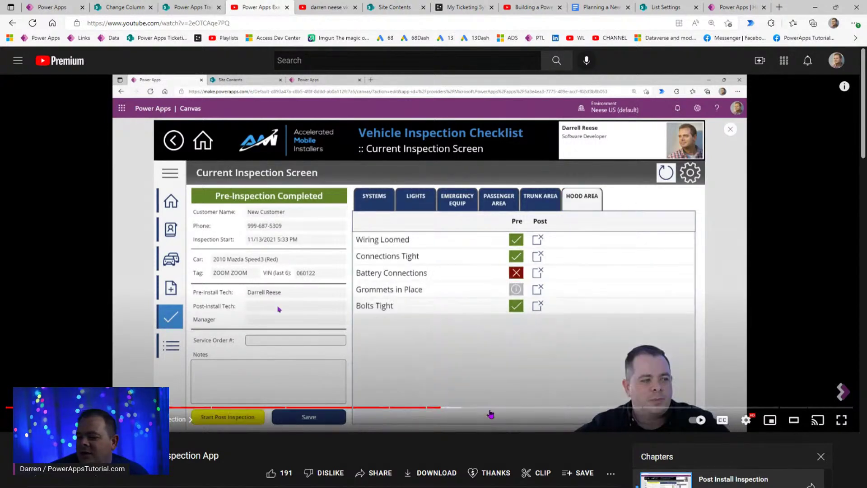
click(523, 408)
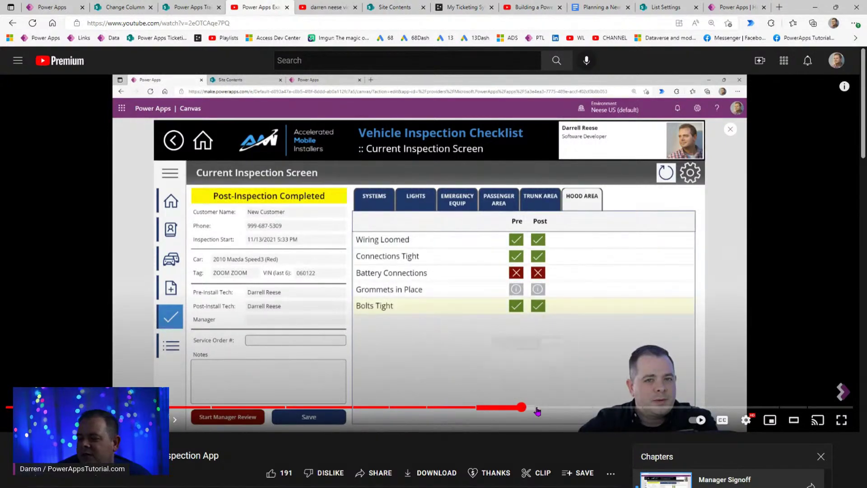
click(586, 408)
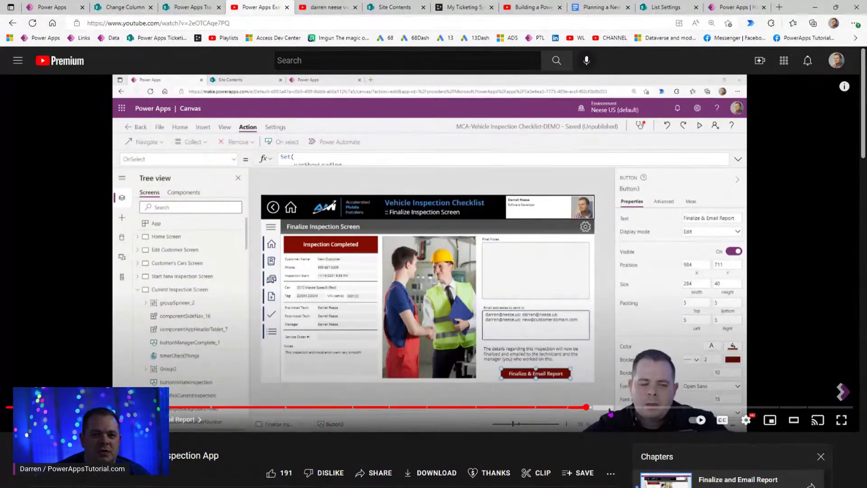
click(655, 407)
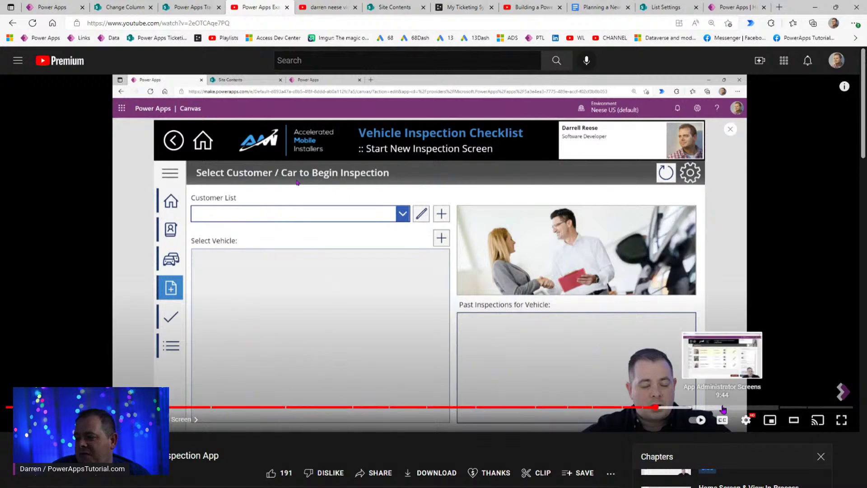
click(758, 407)
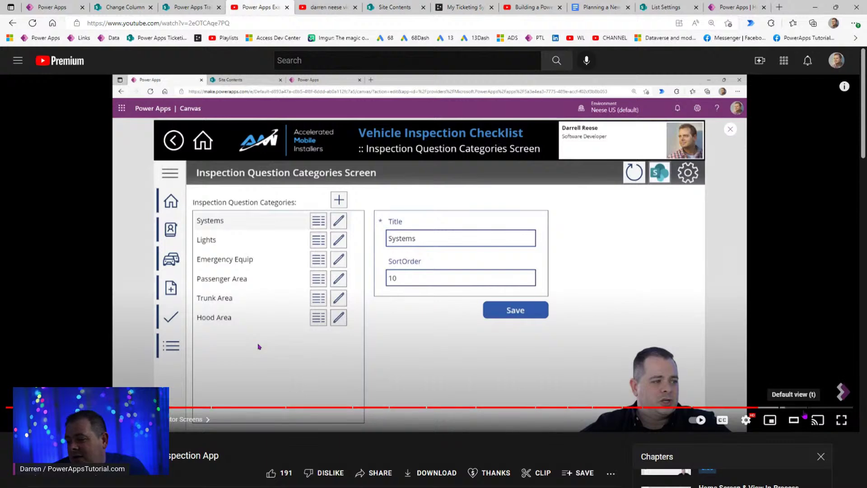
- Leave the SharePoint column settings for the site contents, and save the Checklist Inspection App idea in the Power Apps preview
click(118, 11)
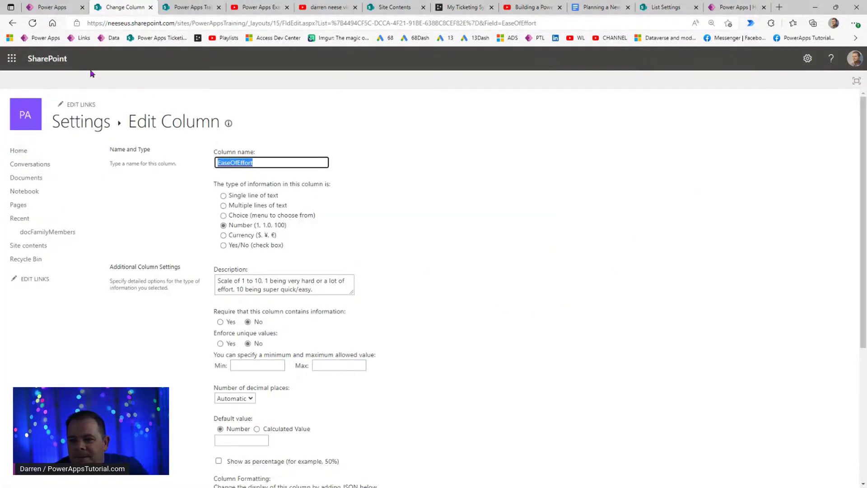
click(28, 245)
click(47, 8)
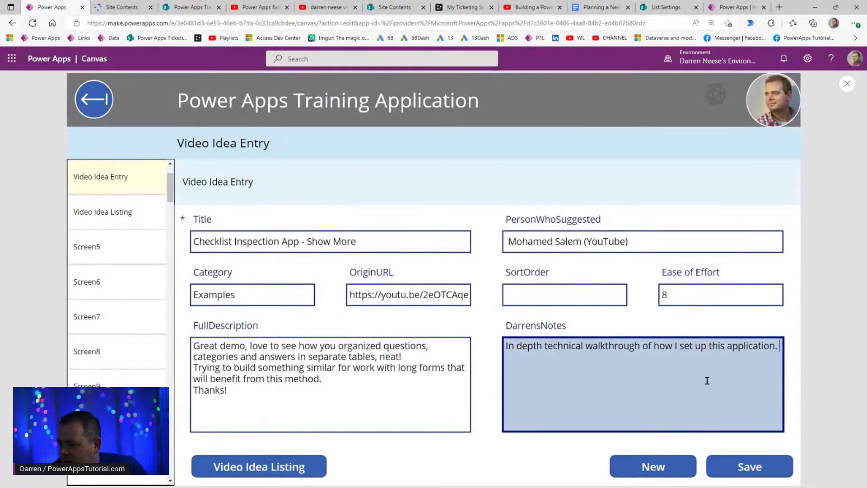
click(765, 466)
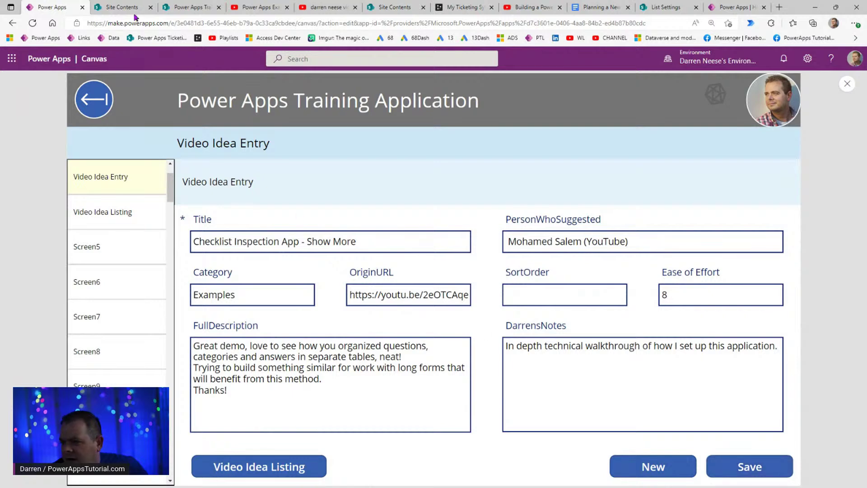
- Open the tblVideoIdeas list in SharePoint and show the Modified column in its All Items view
click(121, 8)
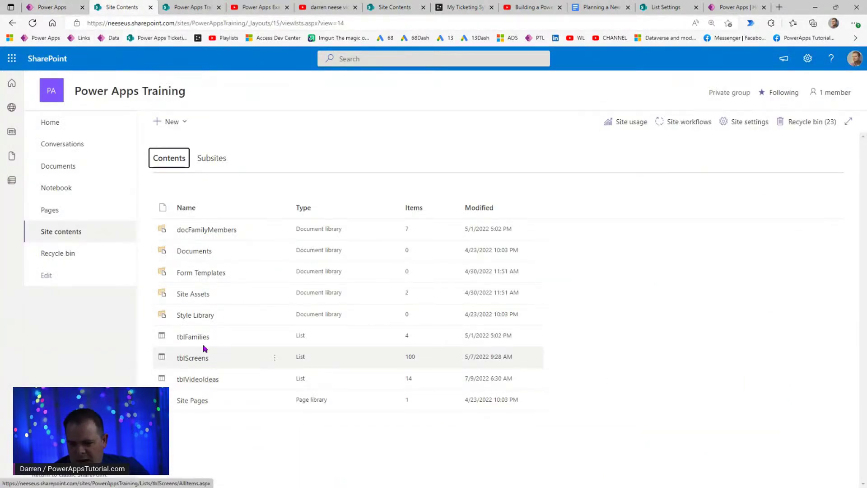
click(199, 380)
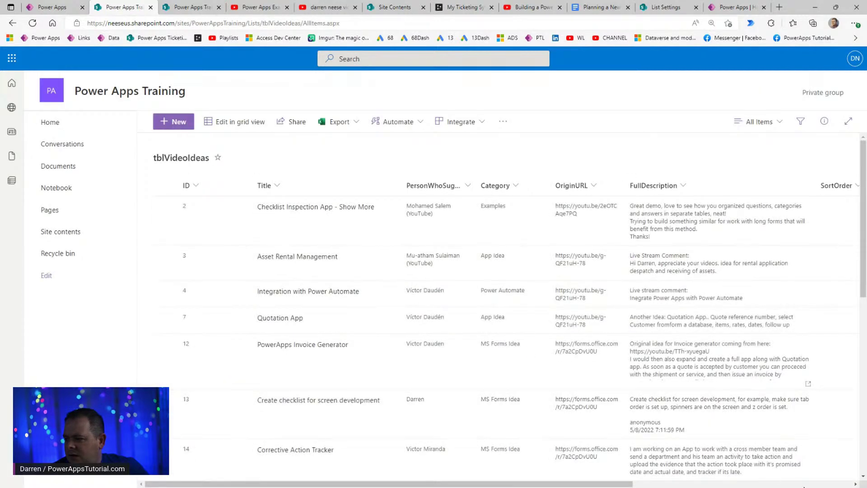
scroll(759, 236, right, 6)
click(744, 189)
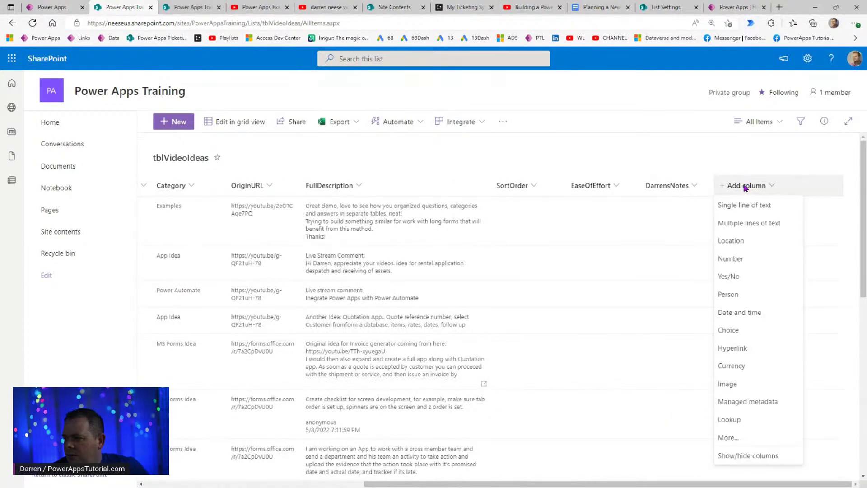
click(746, 454)
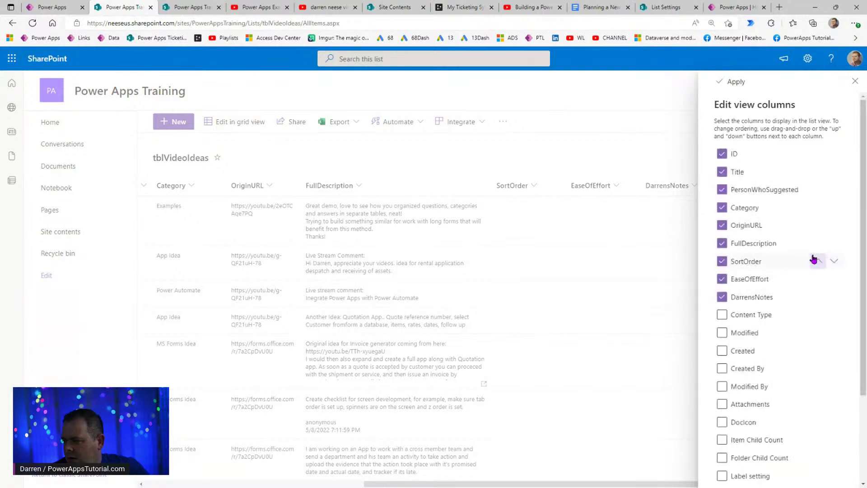
click(722, 333)
click(733, 81)
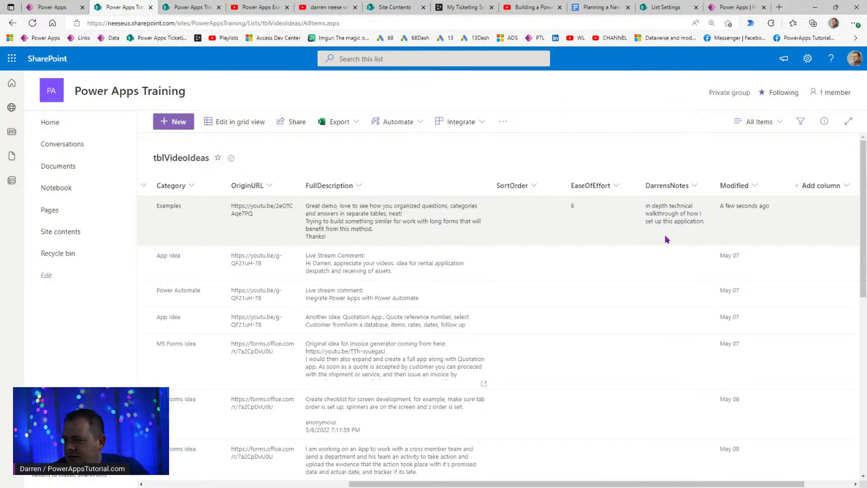
- Return to the Power Apps preview, add the line "format: 1 hour live stream" to DarrensNotes and save the idea
click(52, 7)
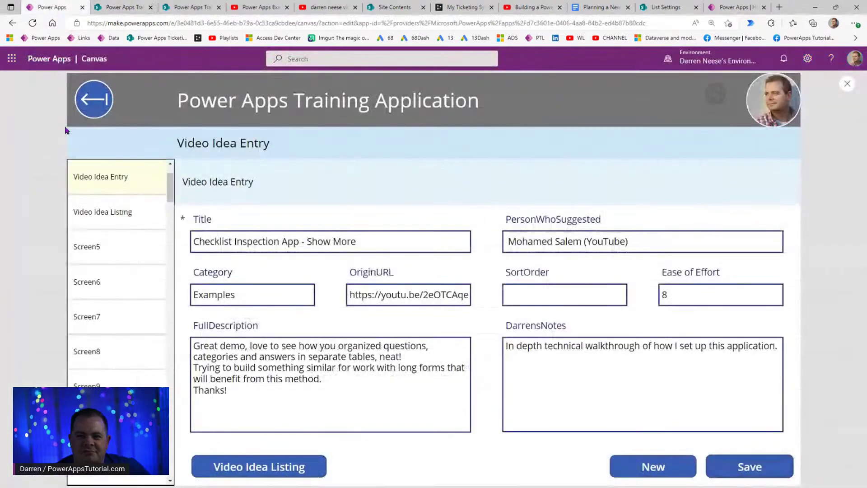
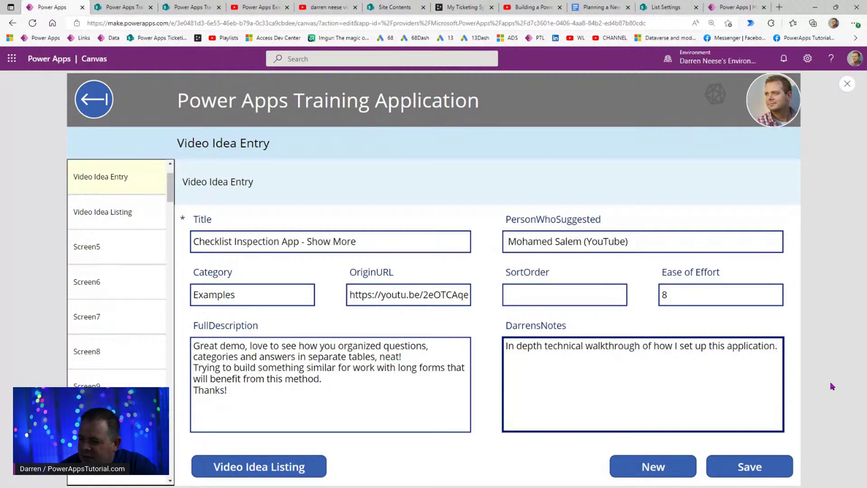
text(1 h)
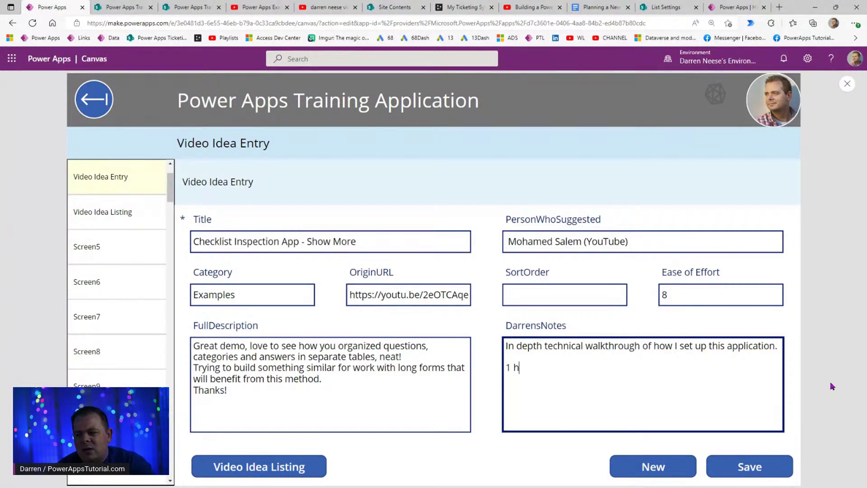
text(our live stream)
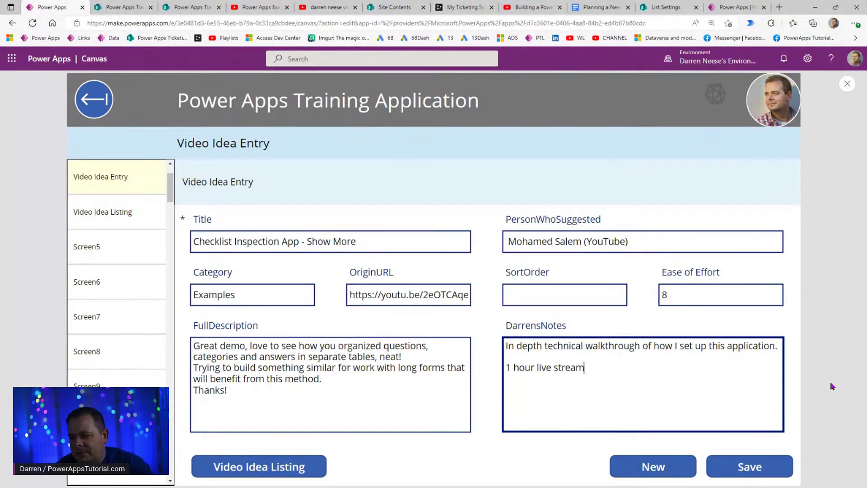
text(format:)
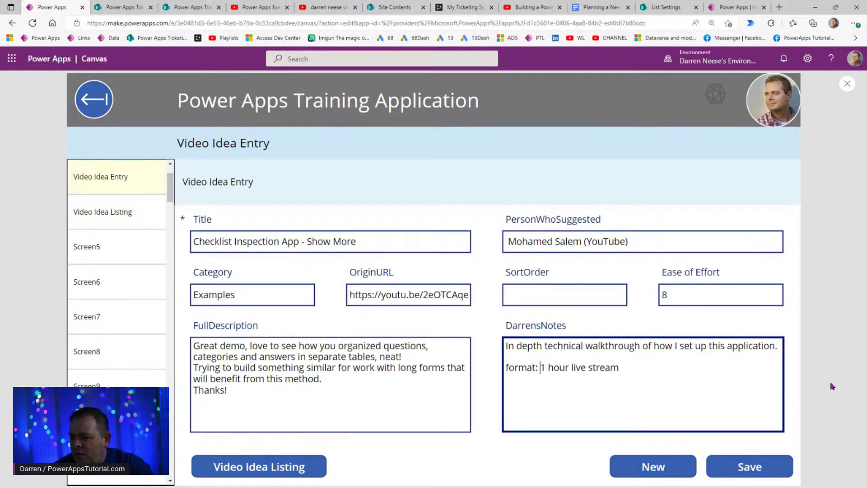
key(ctrl+a)
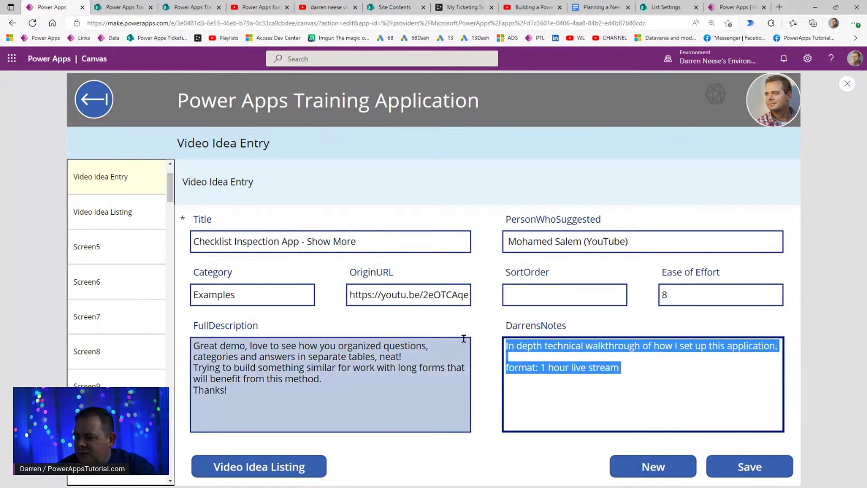
click(707, 371)
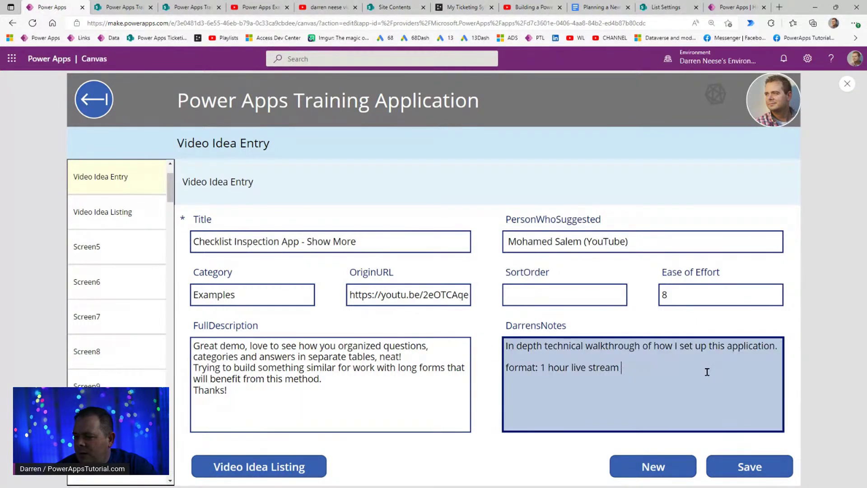
click(754, 470)
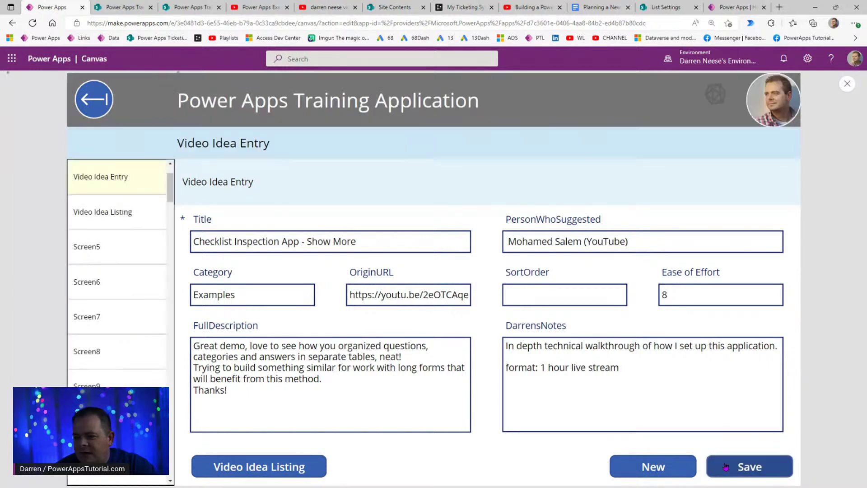
- Go back to the Video Idea Listing screen, select the Quotation App idea and exit the preview
click(96, 105)
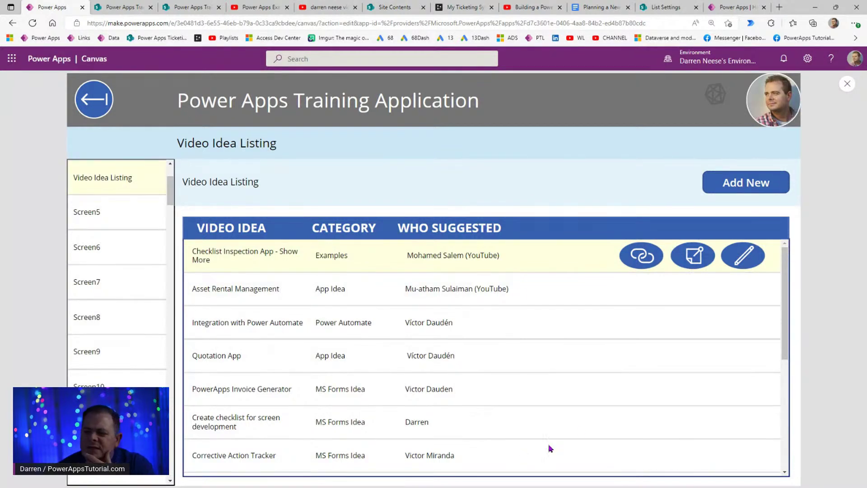
click(428, 360)
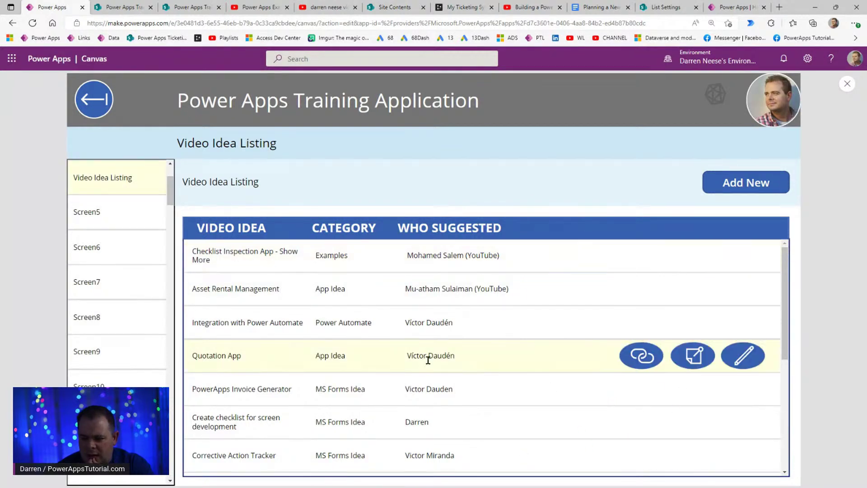
click(846, 84)
- Set the video idea gallery's Items formula to Sort(tblVideoIdeas, EaseOfEffort, Descending)
click(374, 334)
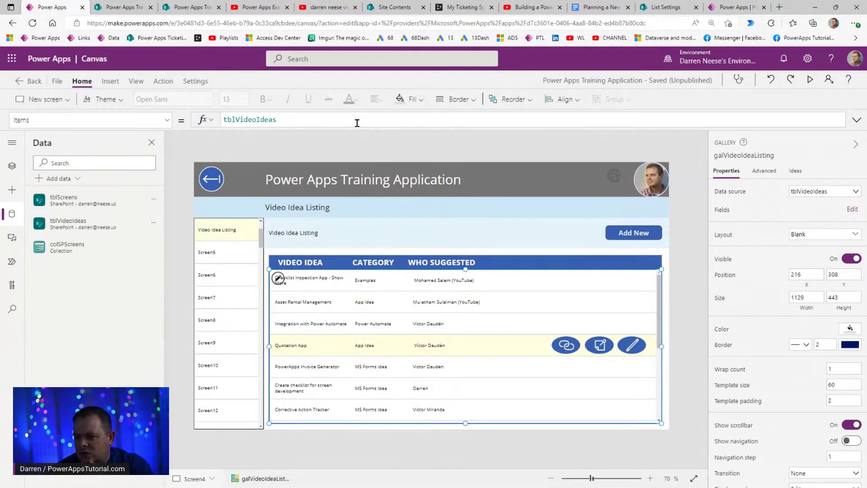
click(357, 120)
key(Home)
text(Sort()
key(End)
text(, )
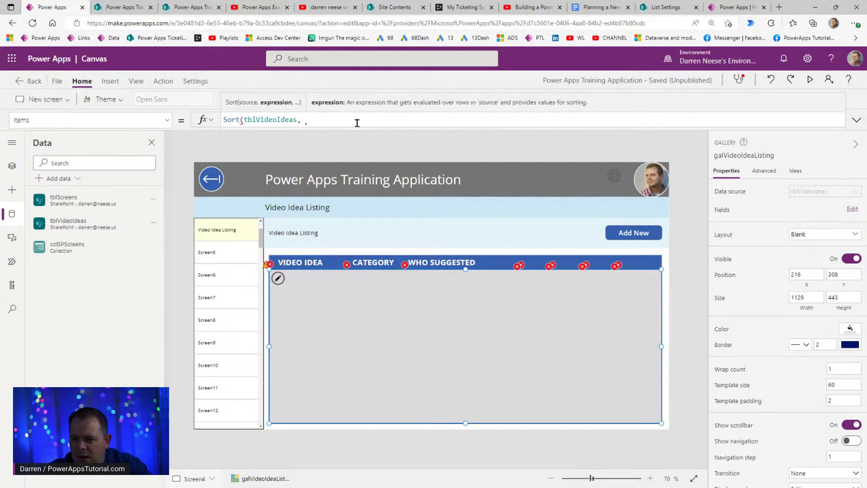
text(Ea)
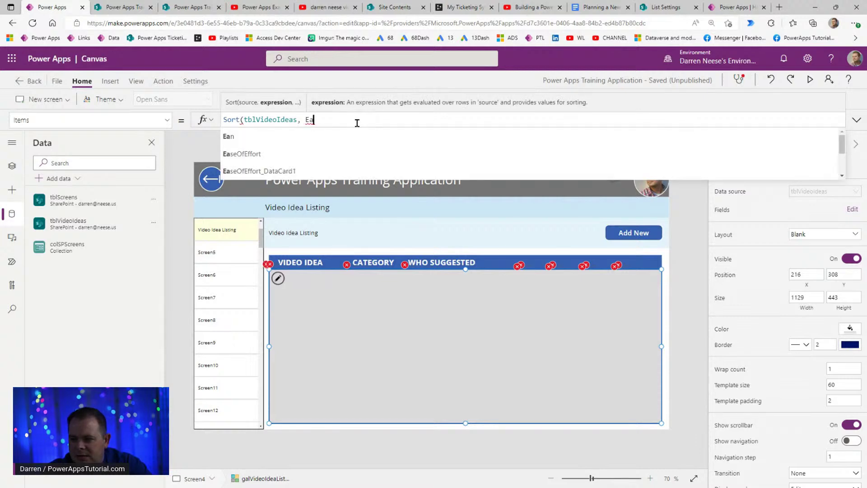
click(348, 154)
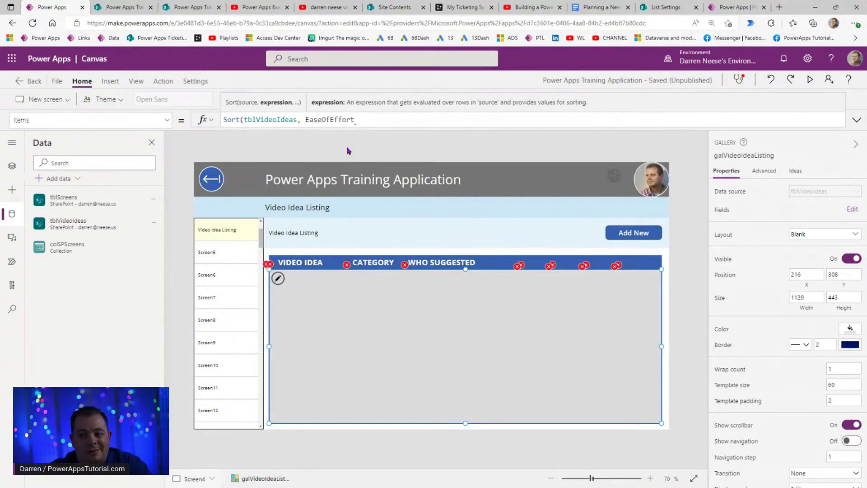
text(, Desc)
key(Tab)
text())
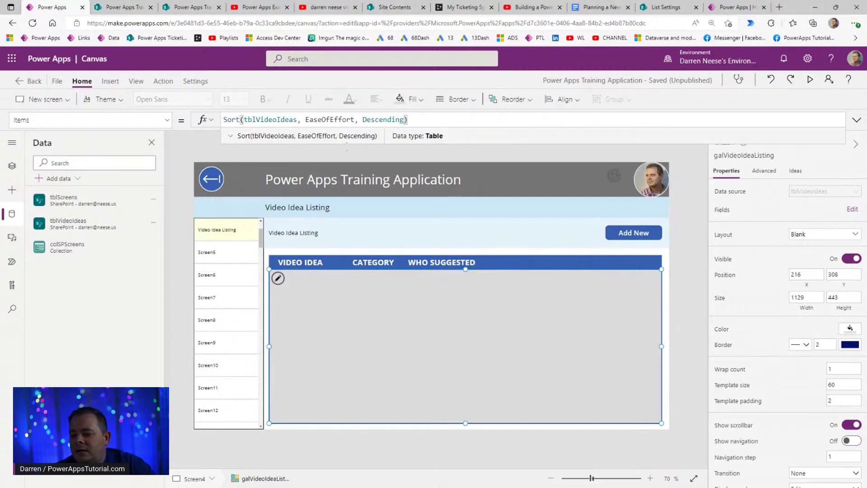
- Preview the Video Idea Listing to check the order of the ideas, and exit the preview
click(811, 80)
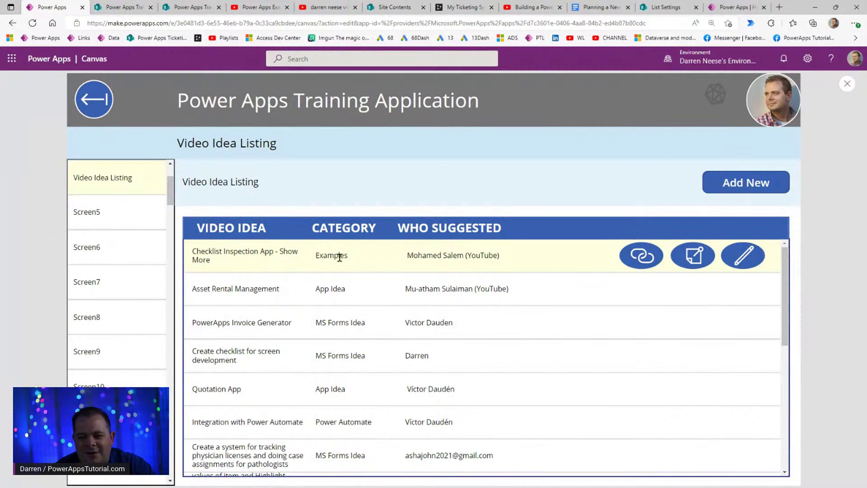
drag(499, 255, 246, 252)
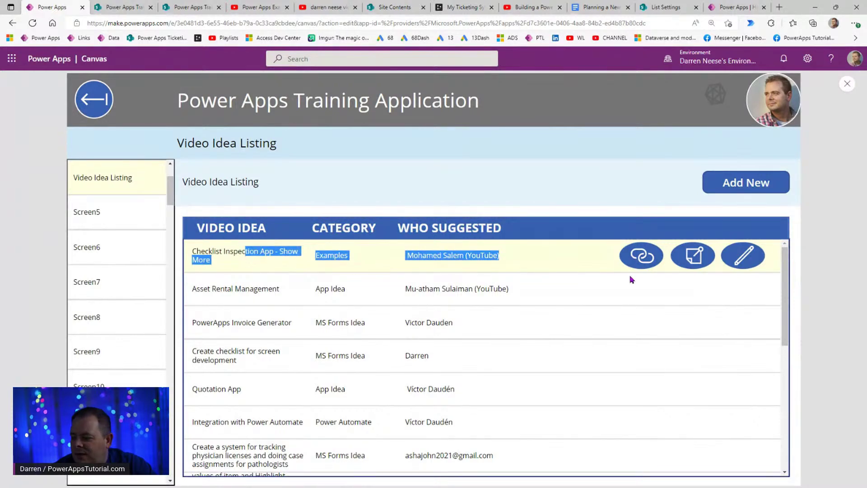
click(845, 84)
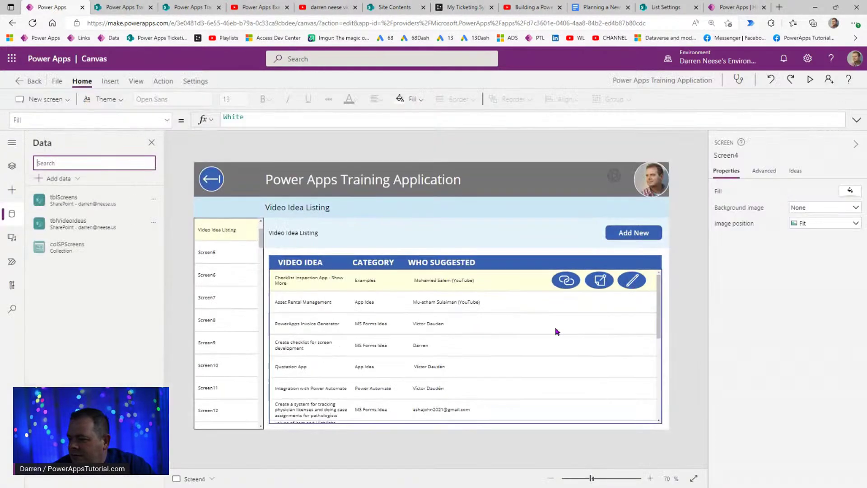
- Examine the OnSelect formulas of the link and note icon groups in the gallery's first row
click(567, 286)
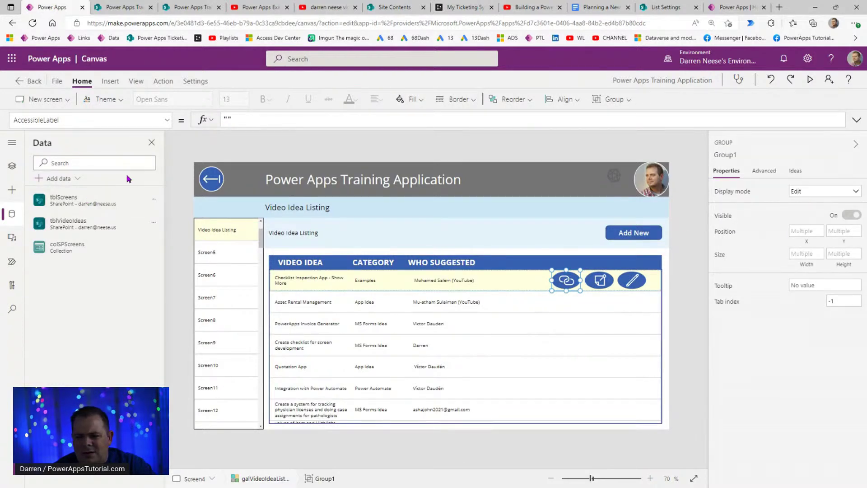
click(12, 165)
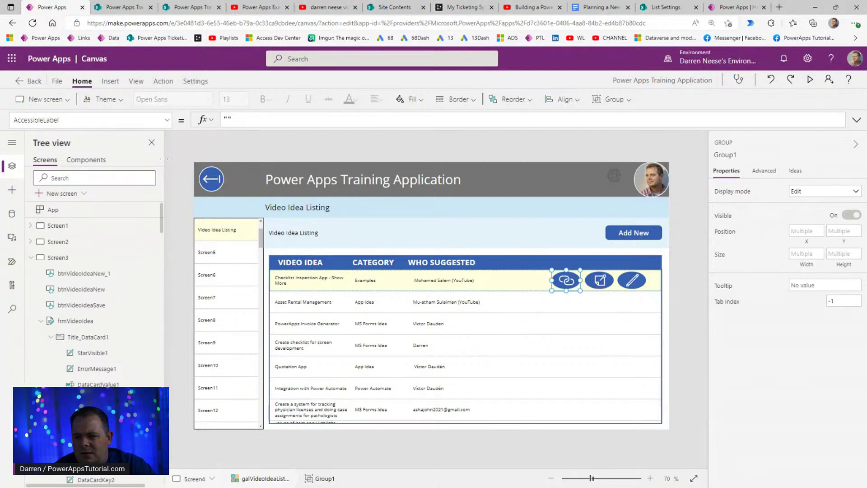
click(163, 82)
click(207, 98)
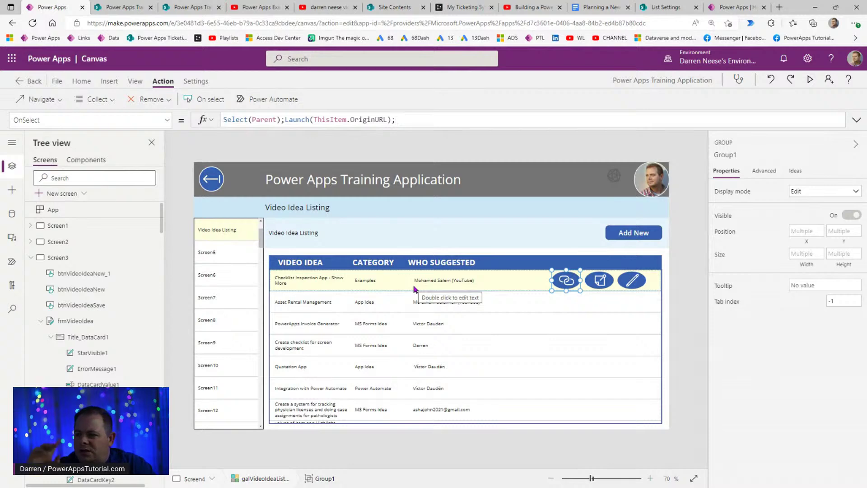
click(600, 281)
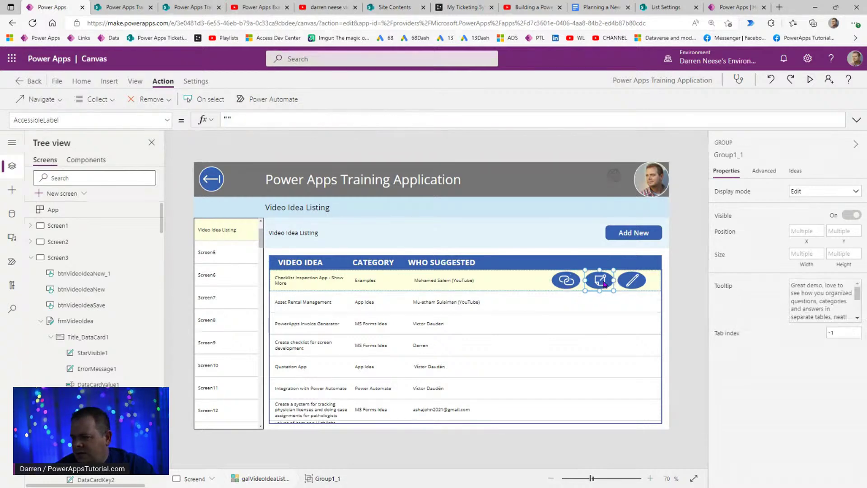
click(206, 100)
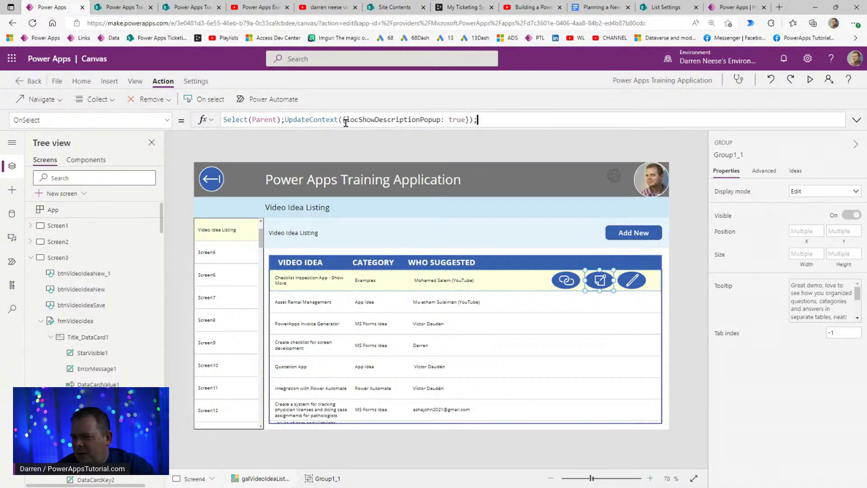
shift+click(301, 121)
- Preview the listing, view the Checklist Inspection App idea's description popup, and leave both the popup and the preview
click(810, 80)
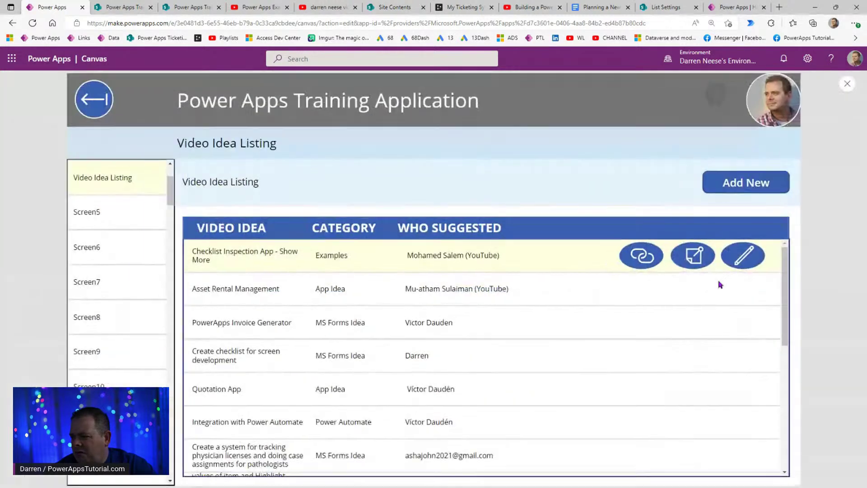
click(694, 256)
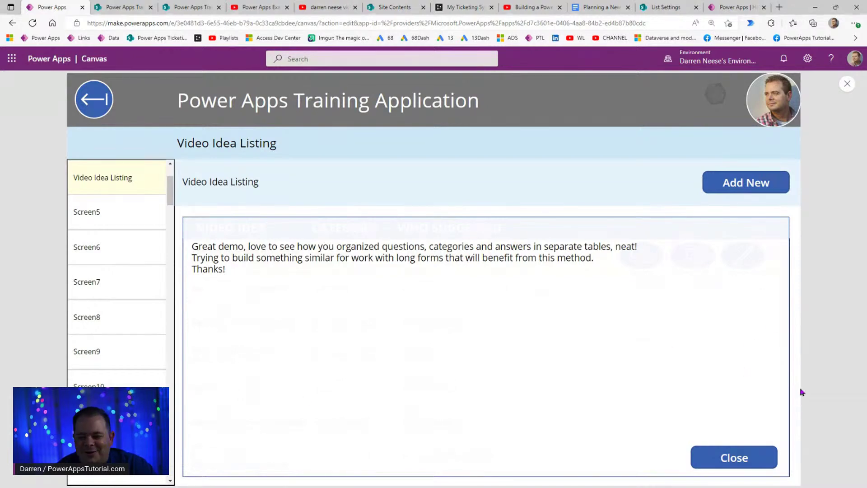
click(740, 459)
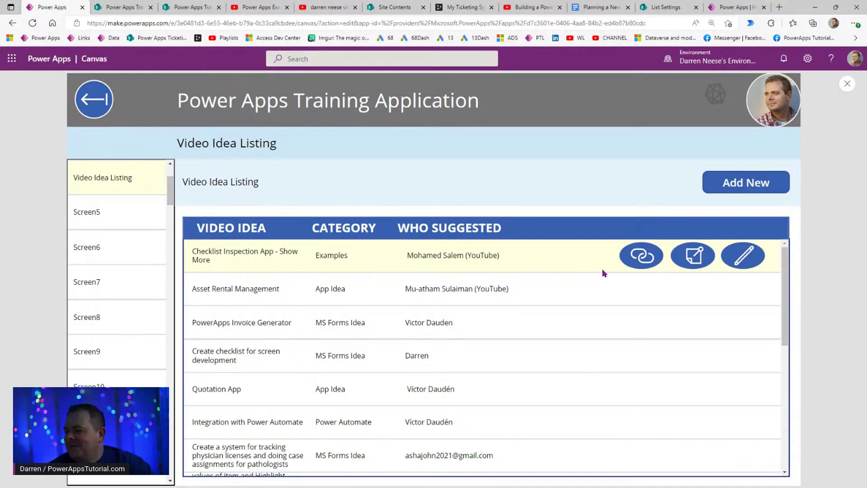
click(847, 84)
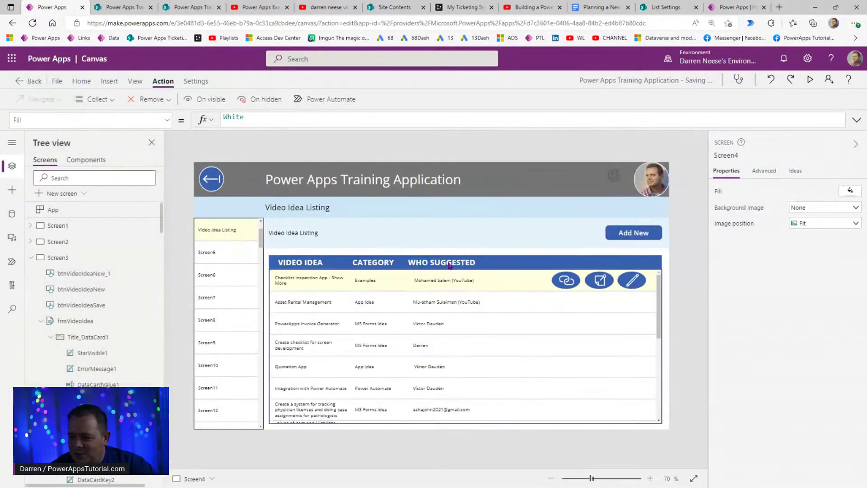
- Duplicate the WHO SUGGESTED header label, change the copy's text to LAST MODIFIED and place it in the header row at about X 850, Y 268
click(449, 266)
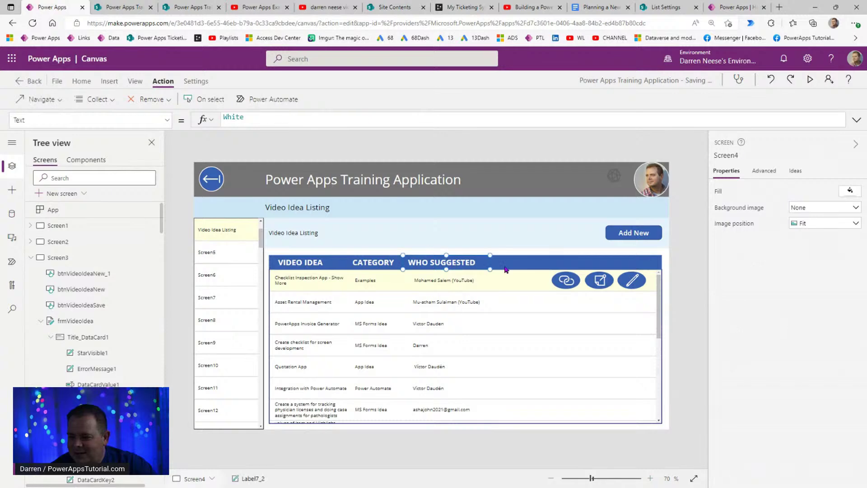
key(ctrl+c)
key(ctrl+v)
drag(468, 261, 566, 260)
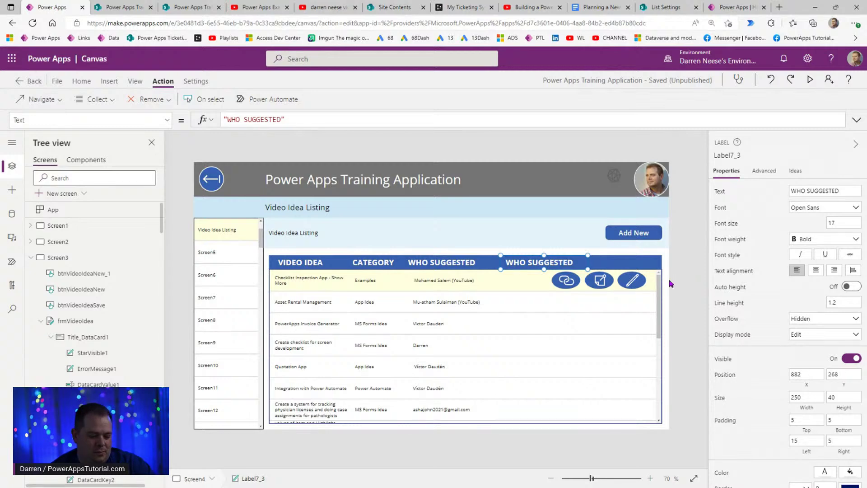
click(830, 190)
text(LAST MODIFIED)
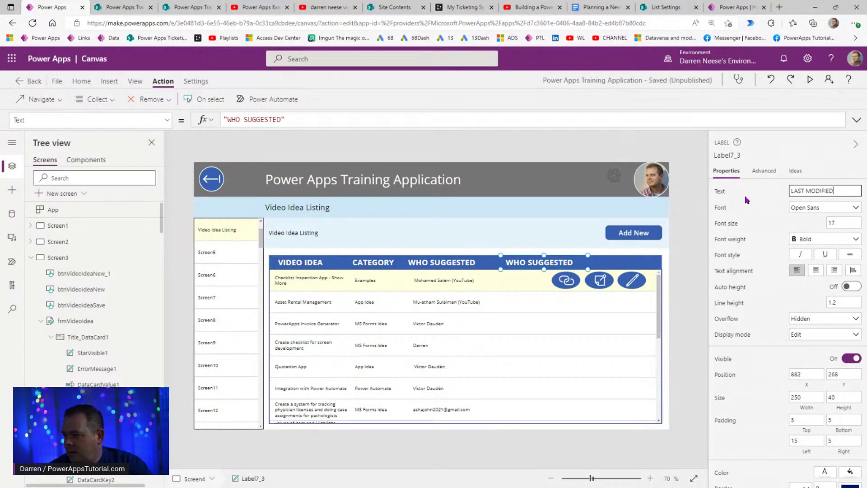
click(526, 262)
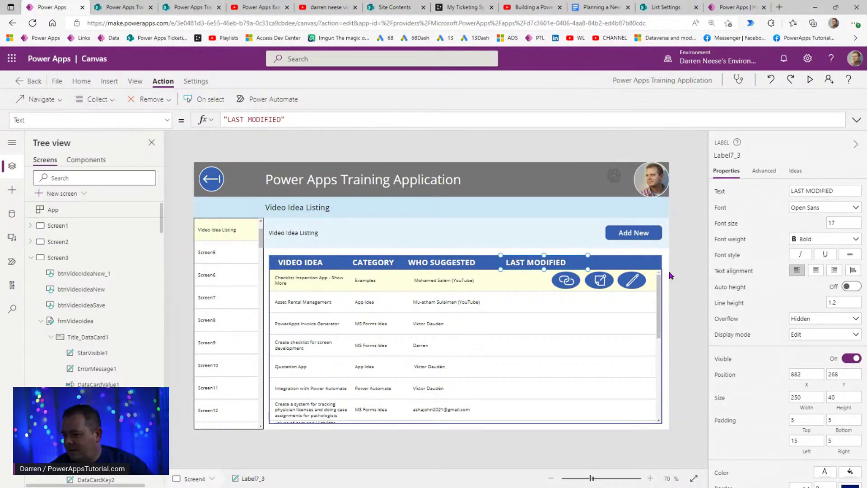
drag(526, 262, 515, 262)
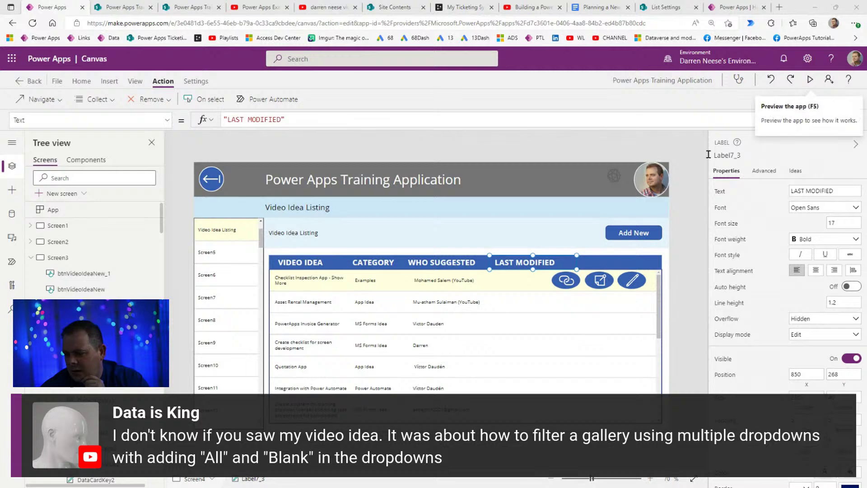
- Duplicate the gallery's PersonWhoSuggested label, place the copy under LAST MODIFIED at about X 646, and set its Text to ThisItem.Modified
click(445, 281)
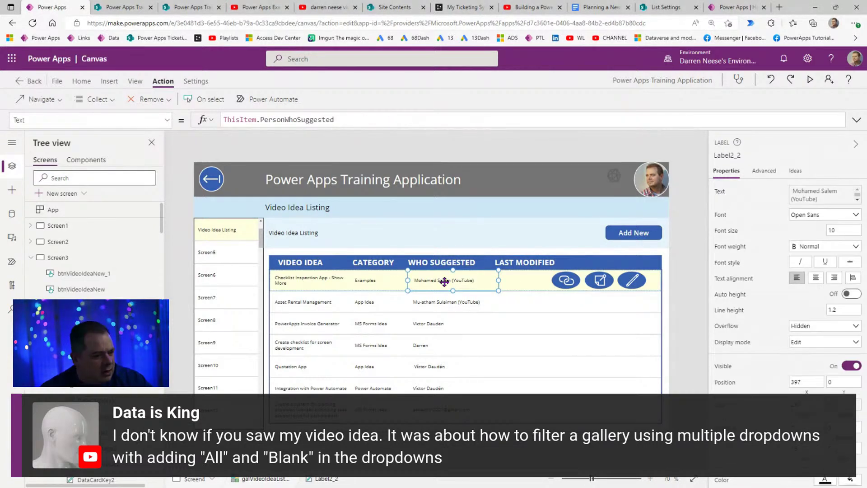
key(ctrl+c)
key(ctrl+v)
drag(341, 283, 541, 281)
double_click(298, 120)
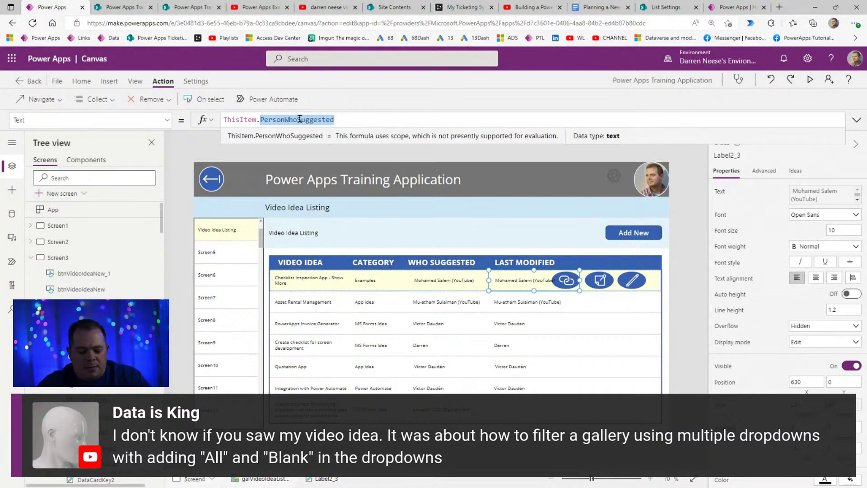
text(MOD)
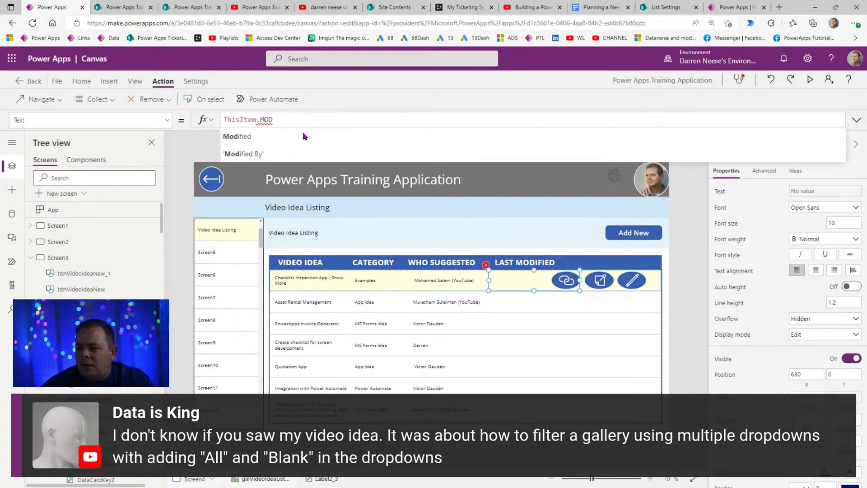
click(301, 135)
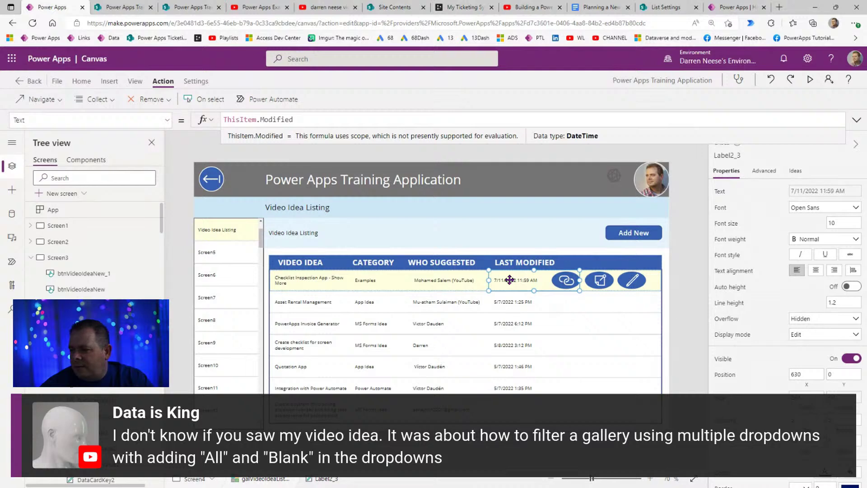
drag(513, 280, 520, 280)
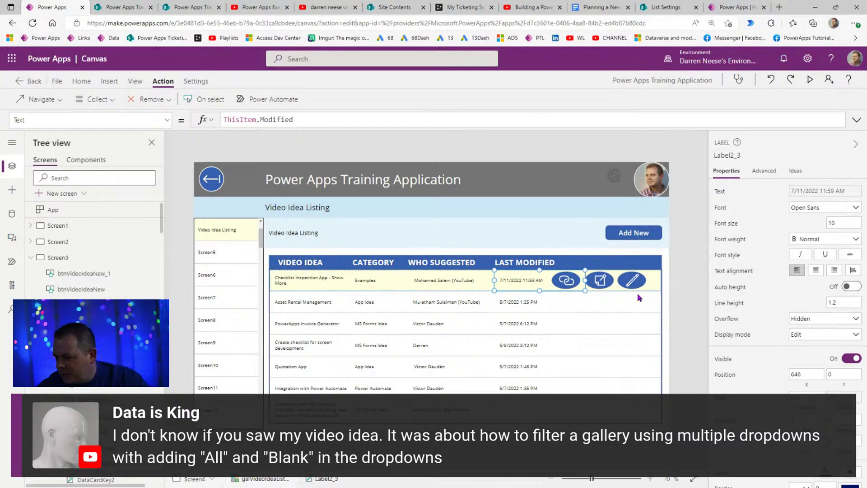
- Preview the listing and look through the dates in the LAST MODIFIED column
click(809, 80)
scroll(545, 337, down, 10)
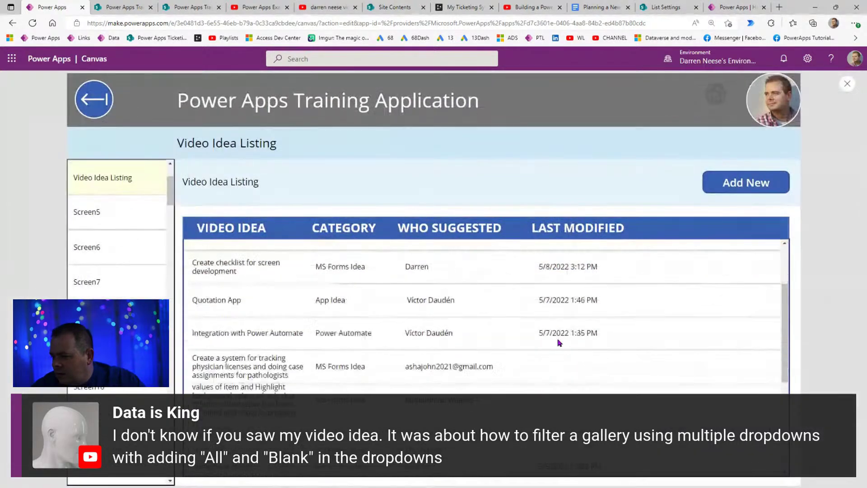
scroll(627, 377, up, 10)
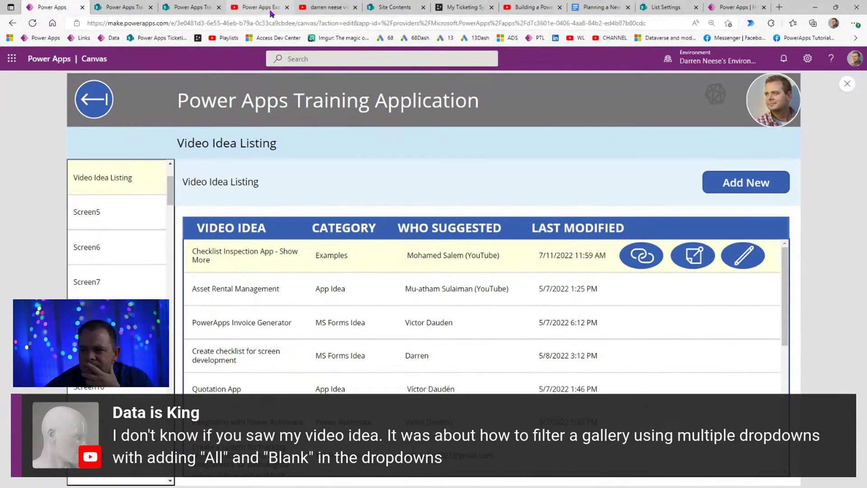
- Copy the link for submitting video ideas from the YouTube description of "Power Apps: Future Ideas Tracker", and return to the Power Apps preview
click(333, 8)
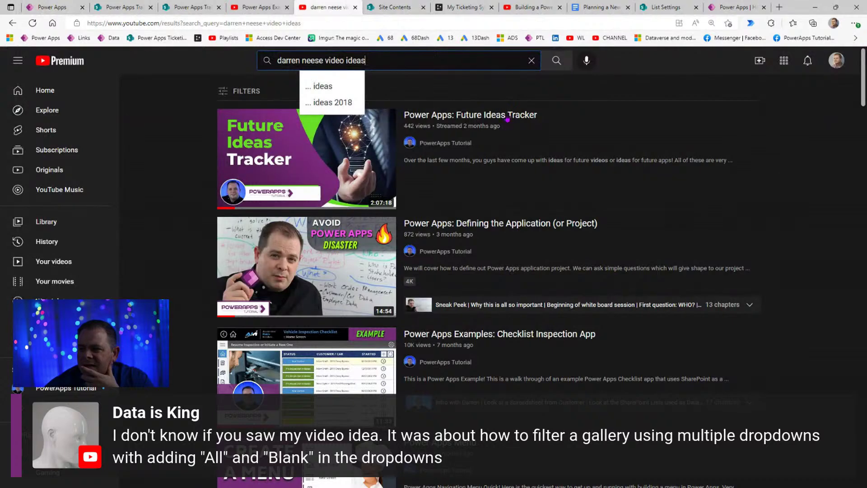
click(504, 92)
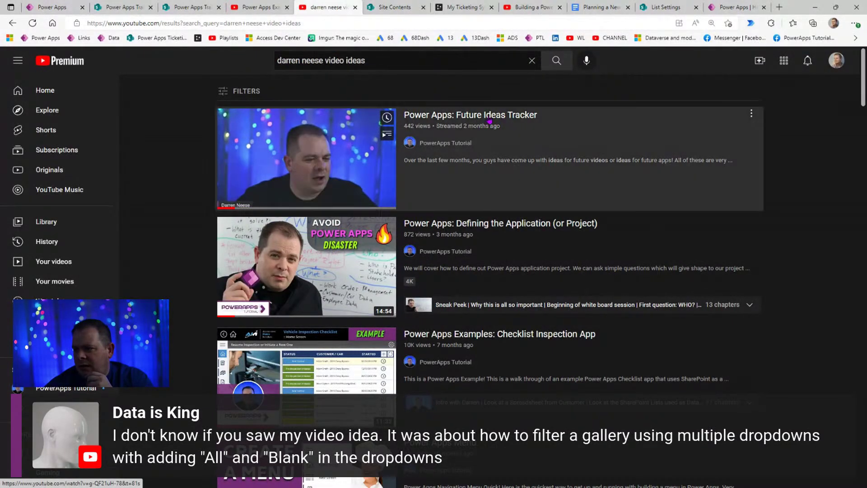
click(488, 122)
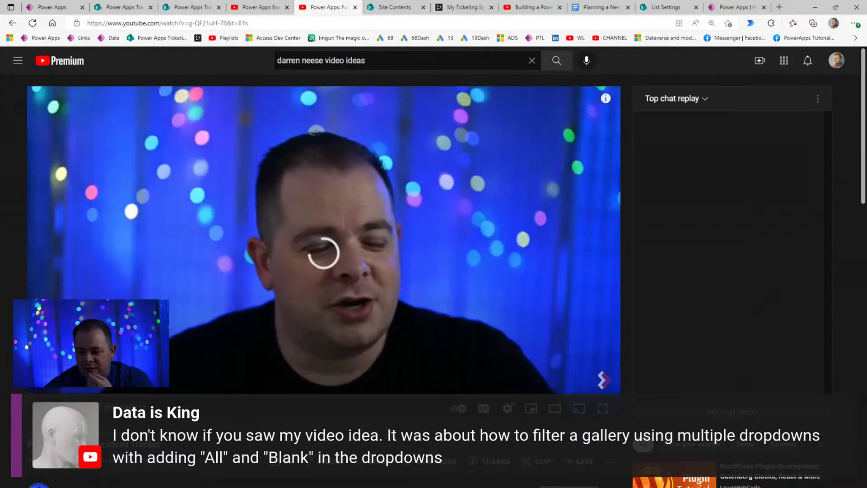
scroll(172, 386, down, 3)
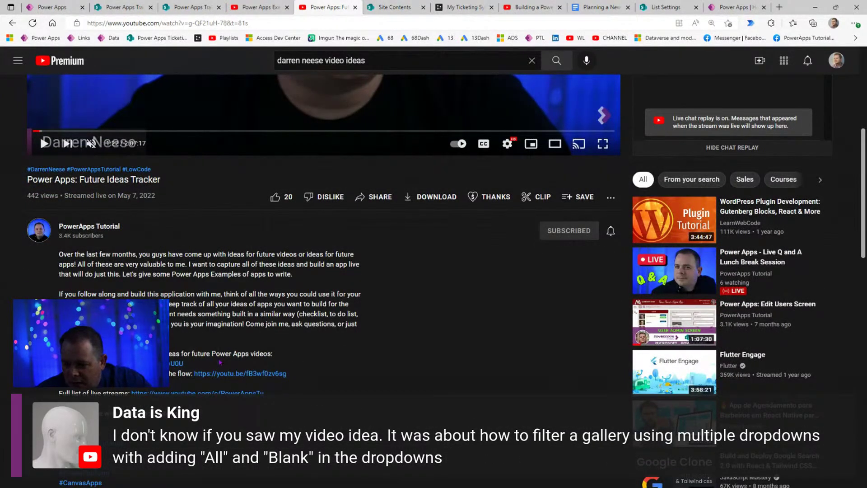
drag(200, 364, 136, 353)
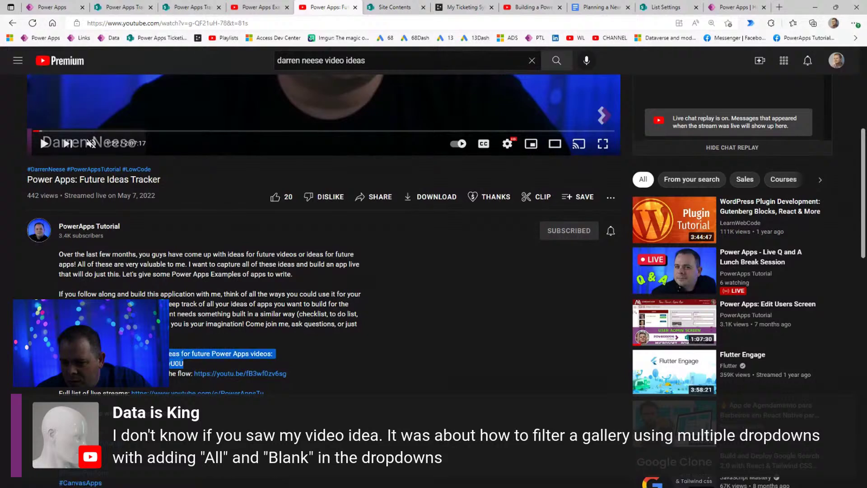
right_click(135, 364)
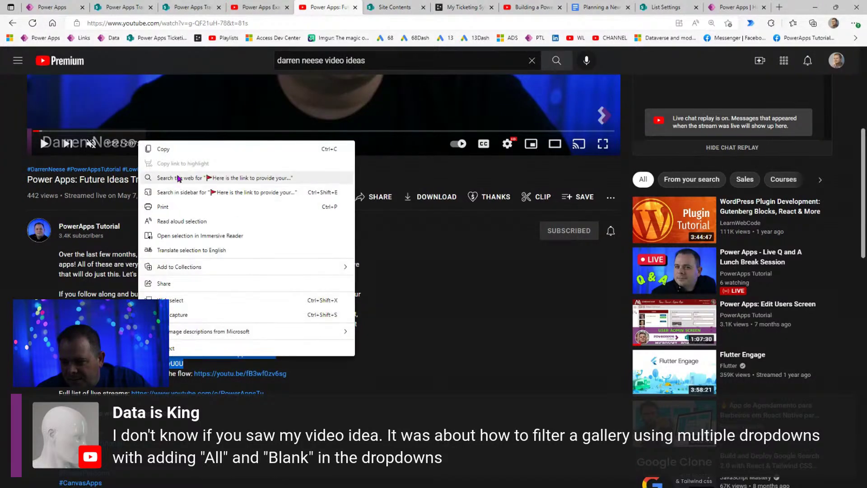
click(181, 152)
key(alt+Tab)
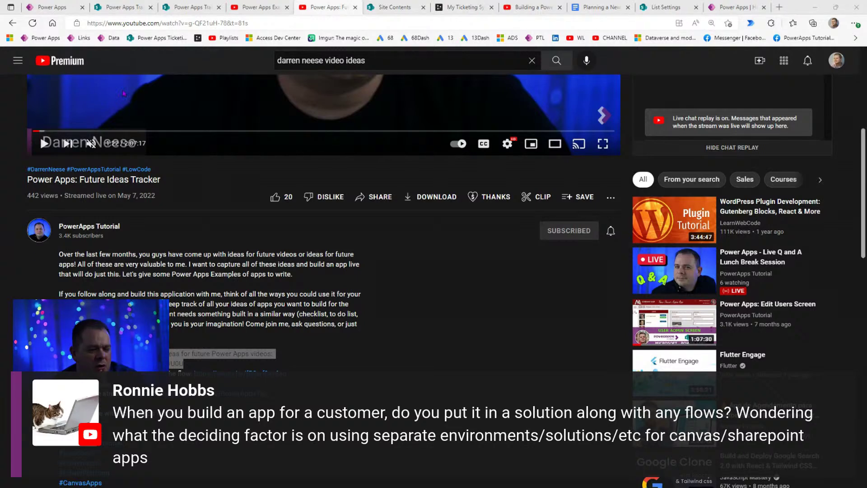
click(40, 9)
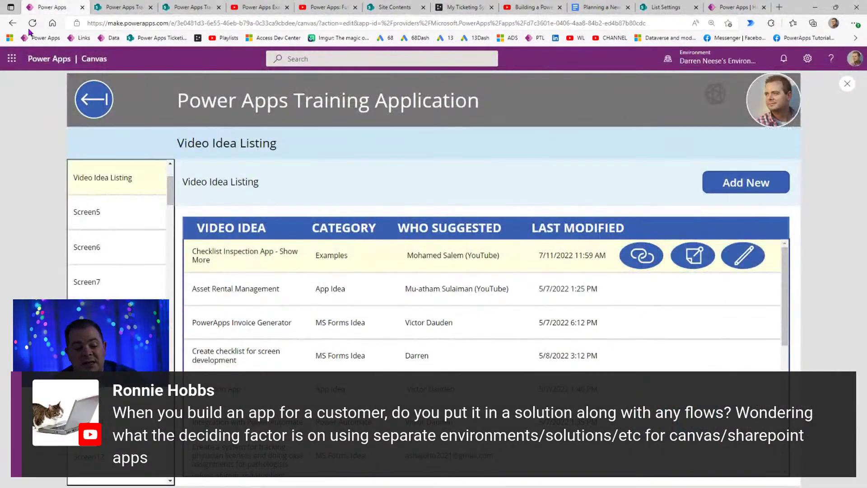